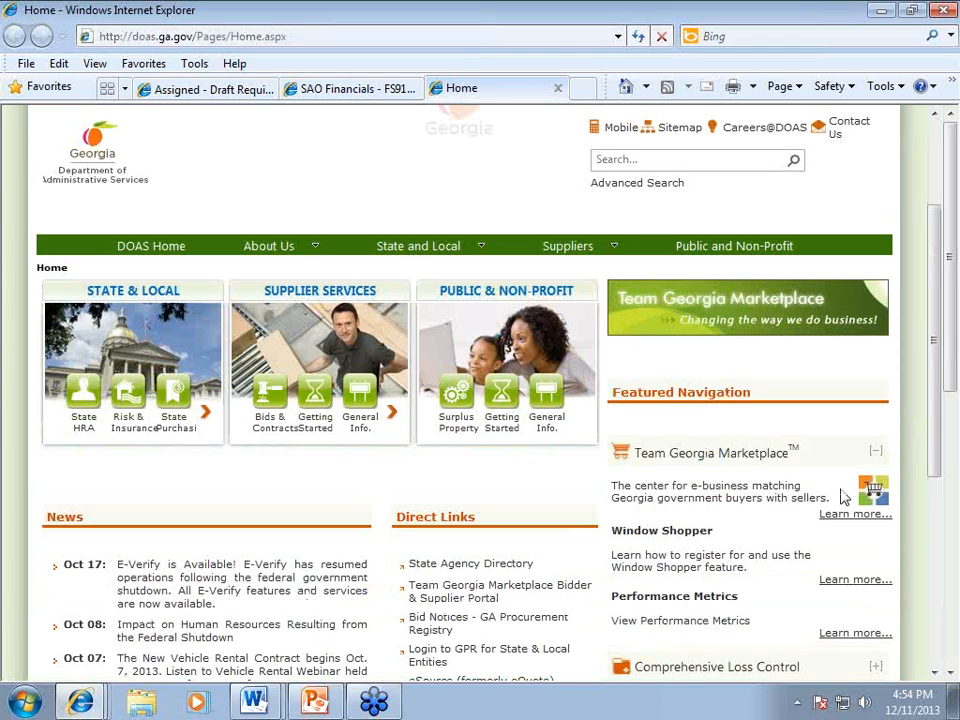
Step: Open the Team Georgia Marketplace details and follow the State and Local Entities 'Click Here' link
click(737, 460)
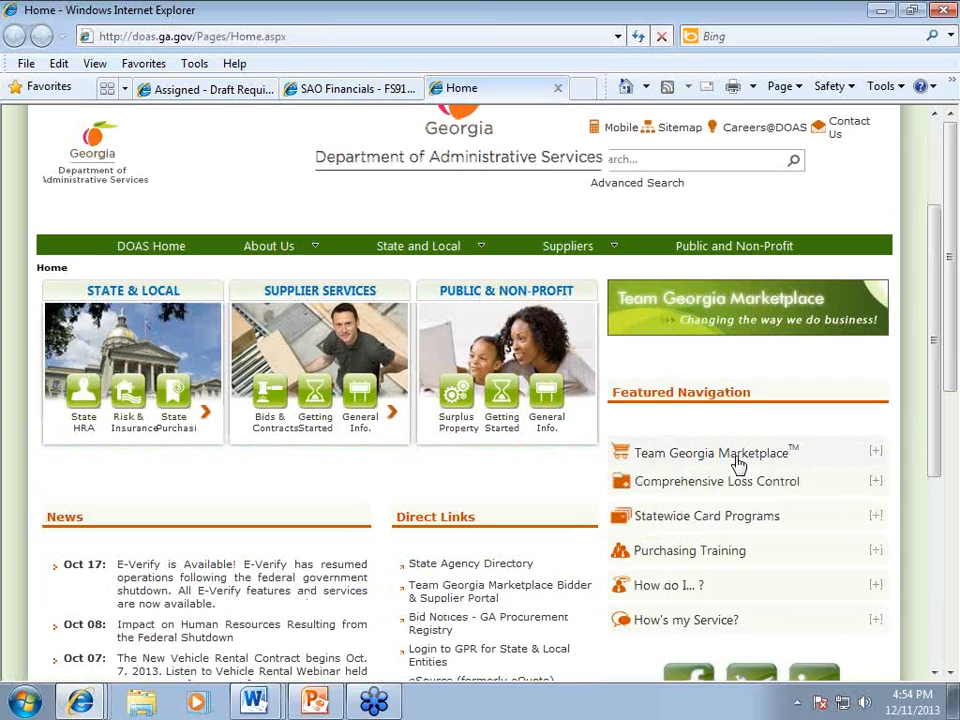
click(737, 458)
click(858, 515)
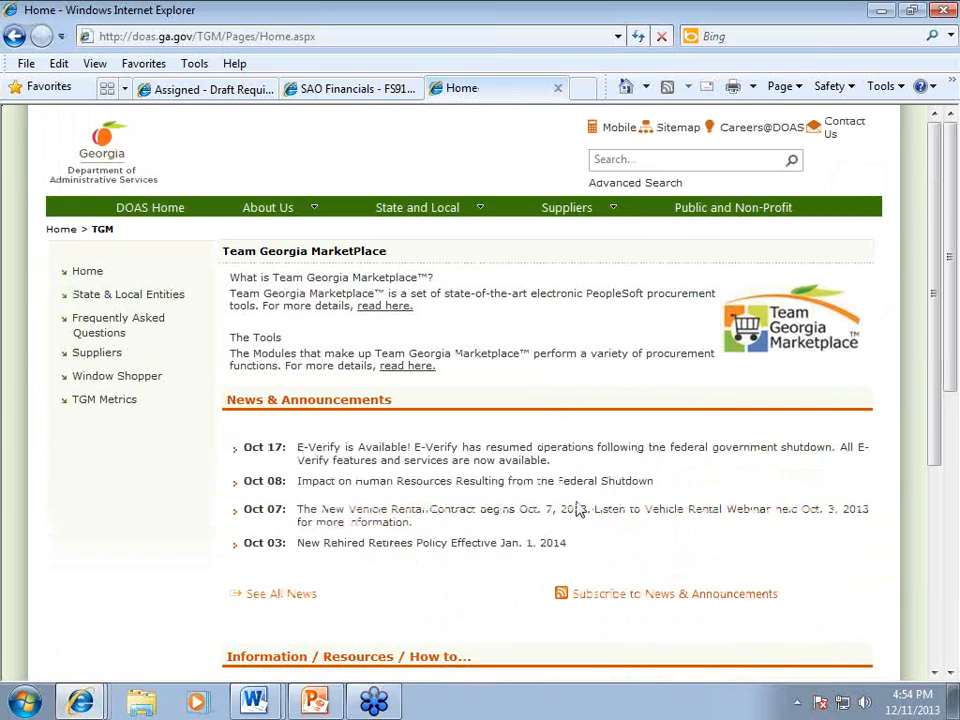
scroll(575, 460, down, 3)
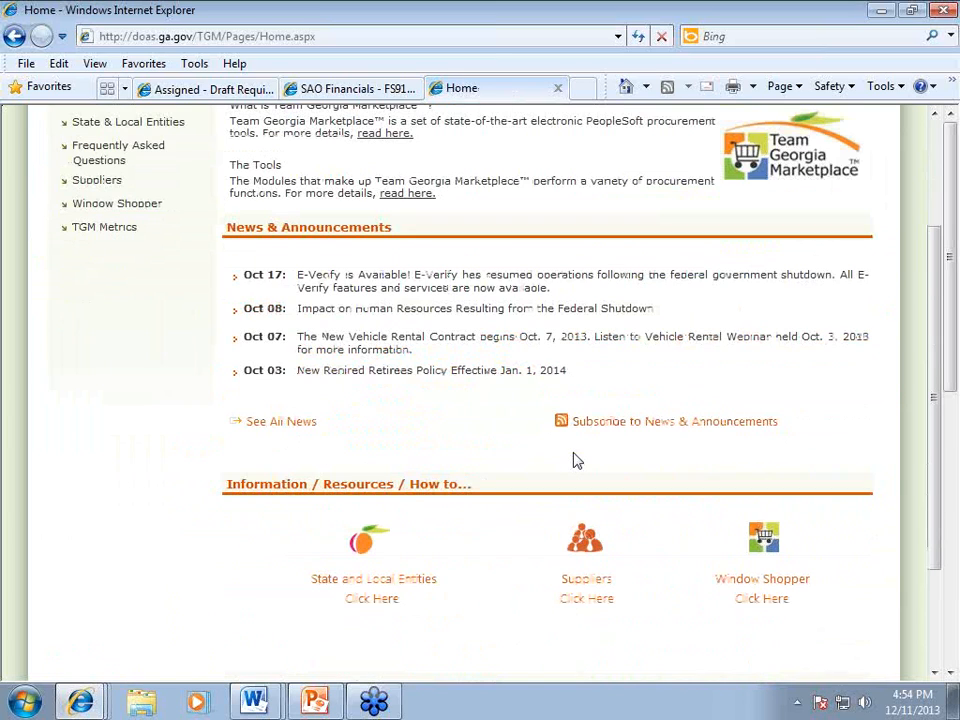
scroll(575, 460, down, 1)
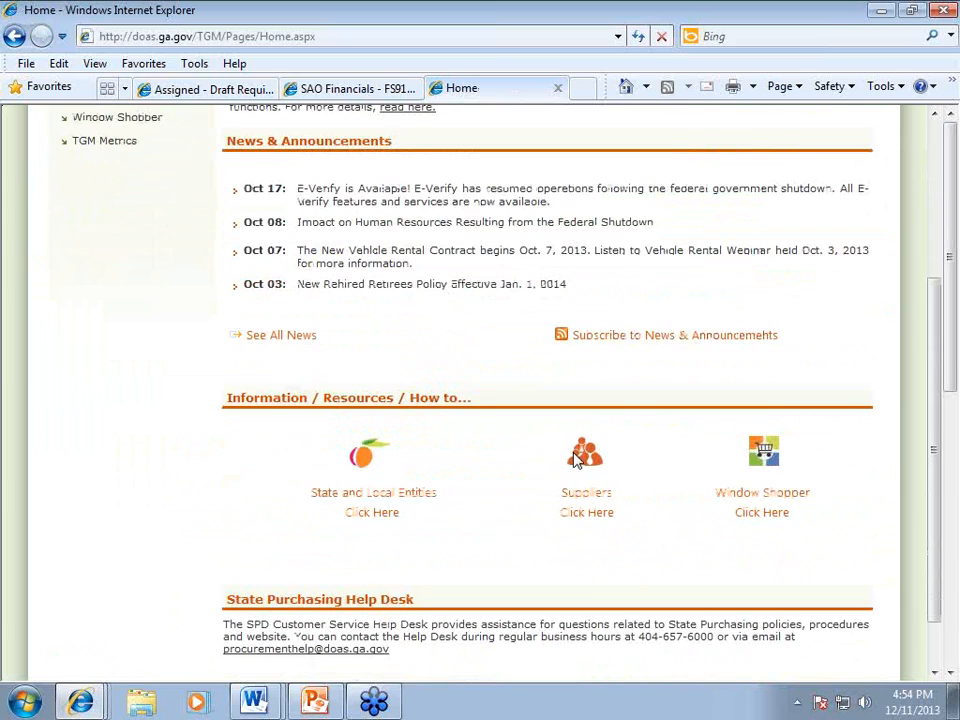
scroll(575, 460, down, 2)
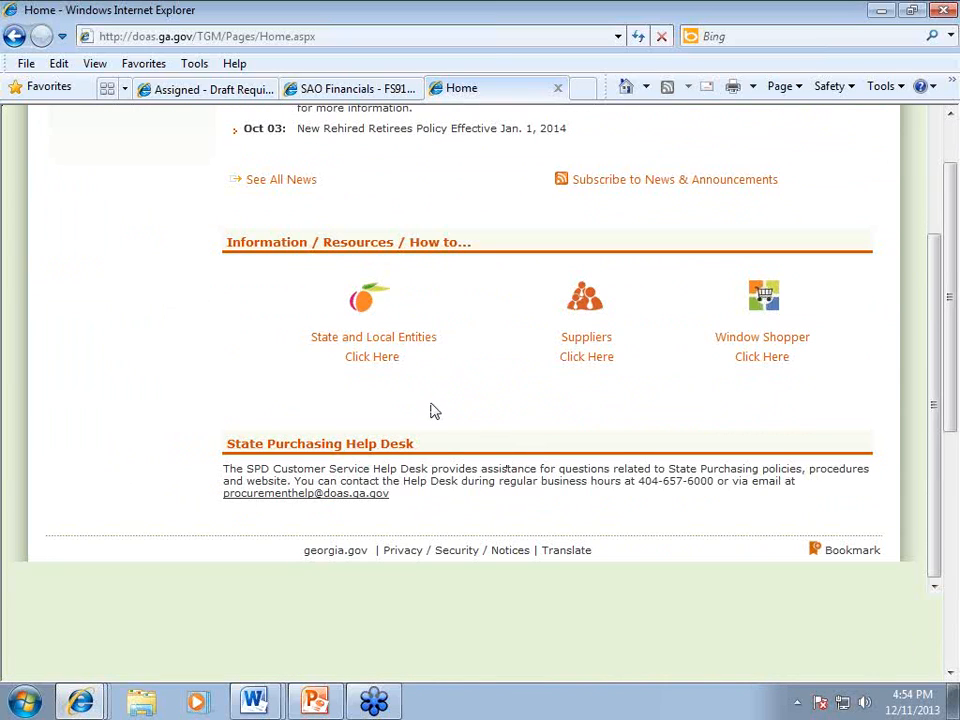
click(394, 345)
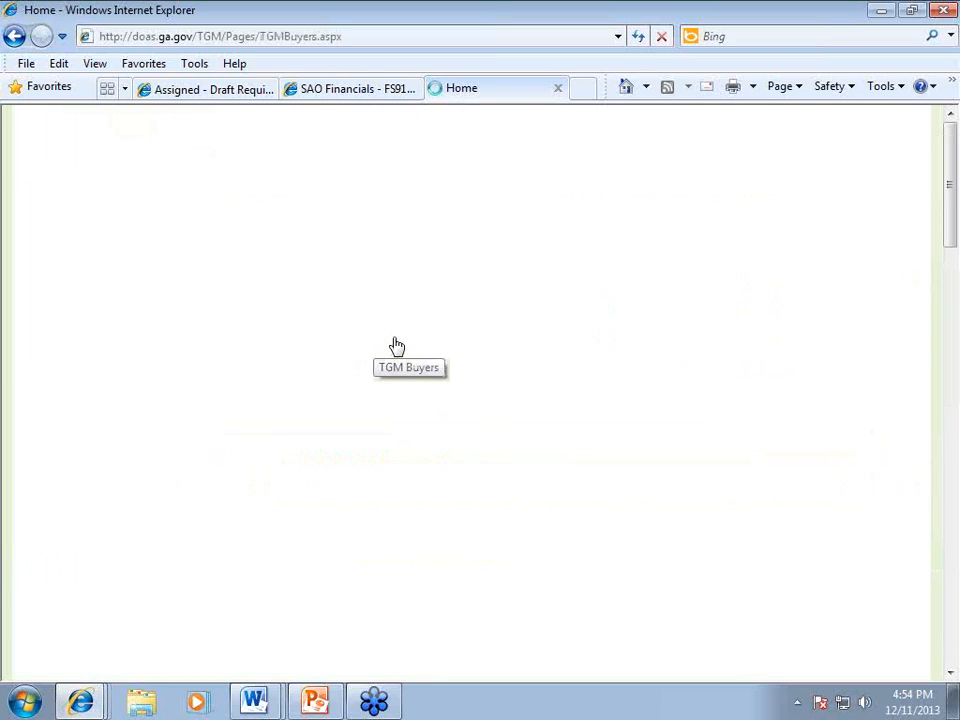
Step: Scroll to Training Materials and open the Team Georgia Marketplace Quick Reference Guides PDF
scroll(588, 410, down, 3)
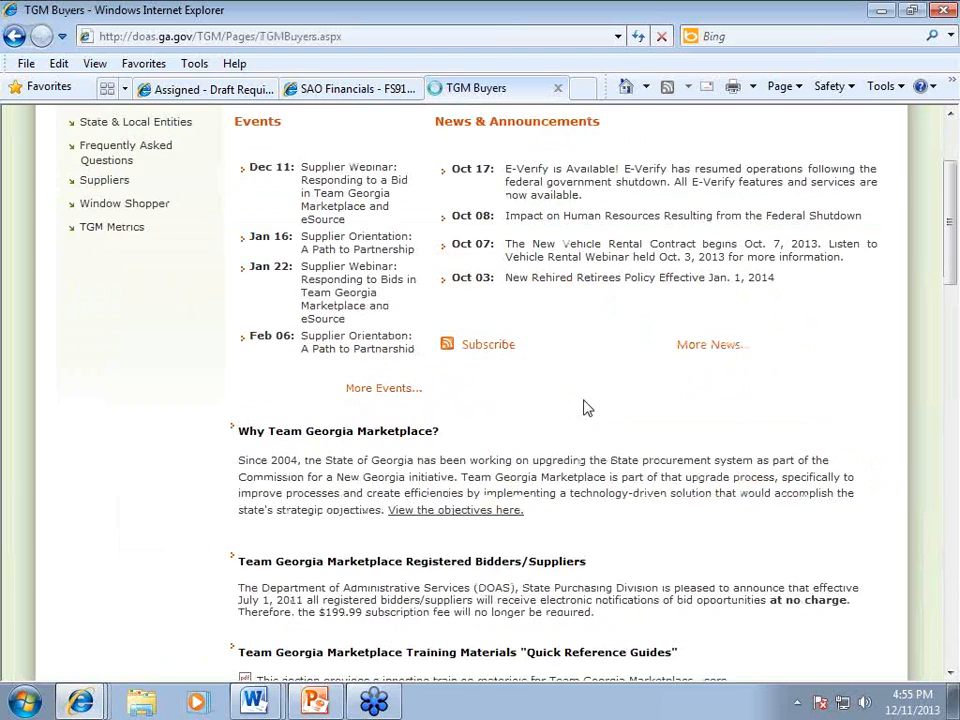
scroll(575, 405, down, 3)
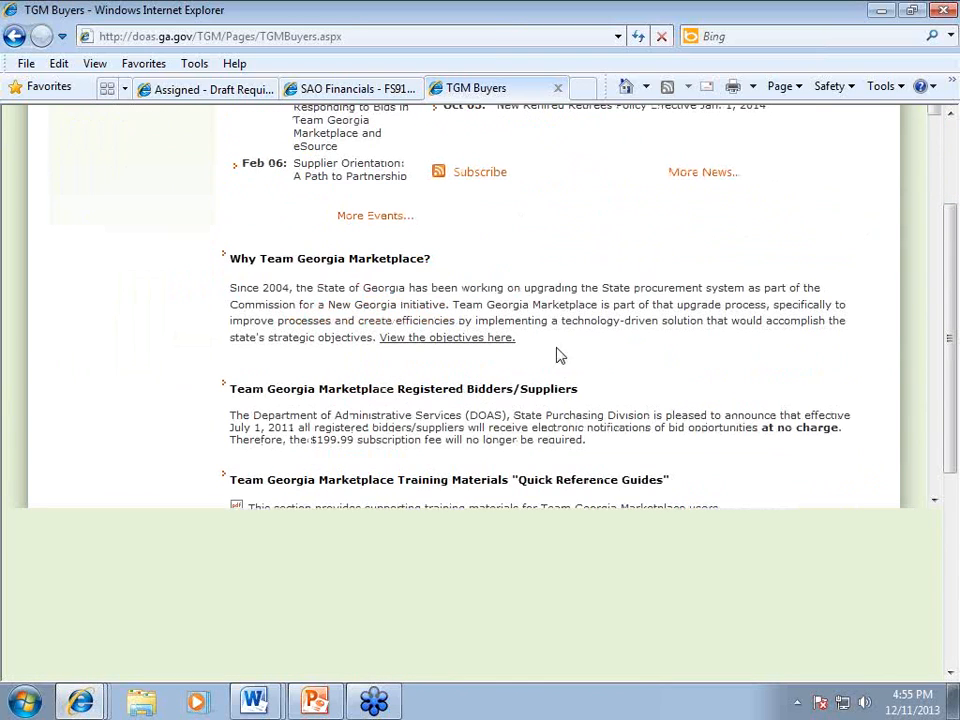
scroll(560, 303, down, 3)
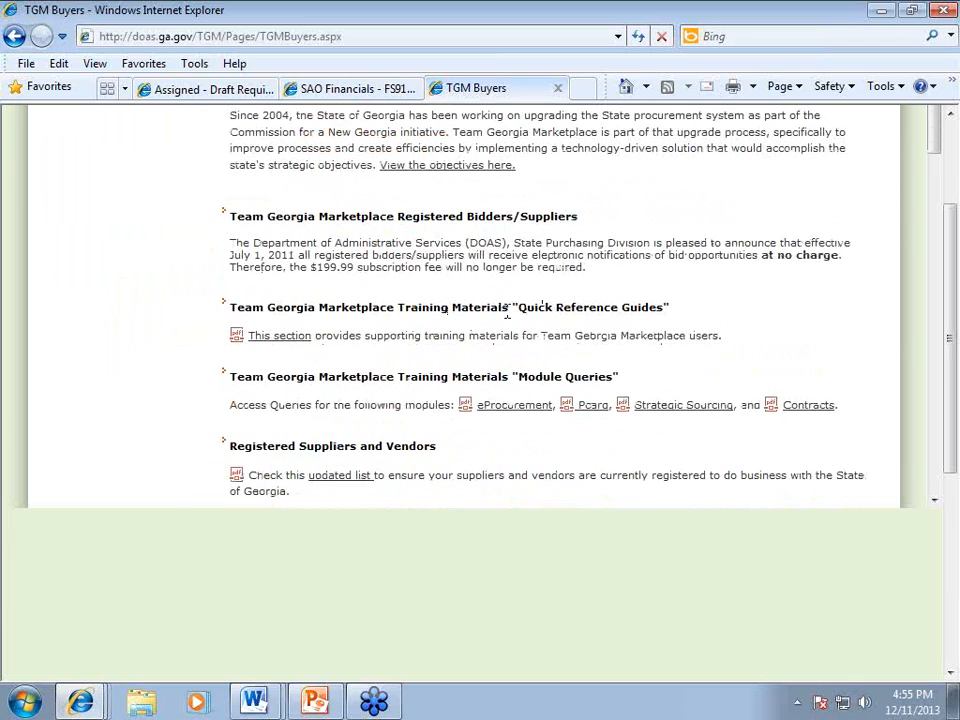
click(274, 338)
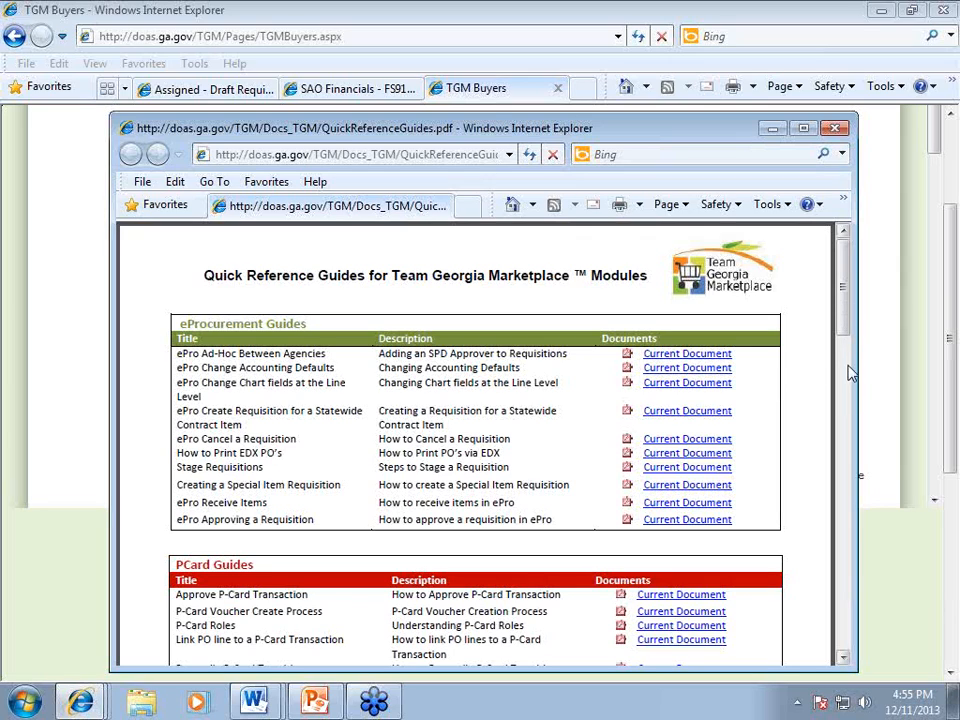
Step: Close the Quick Reference Guides window and switch to the SAO Financials sign-in tab
click(836, 130)
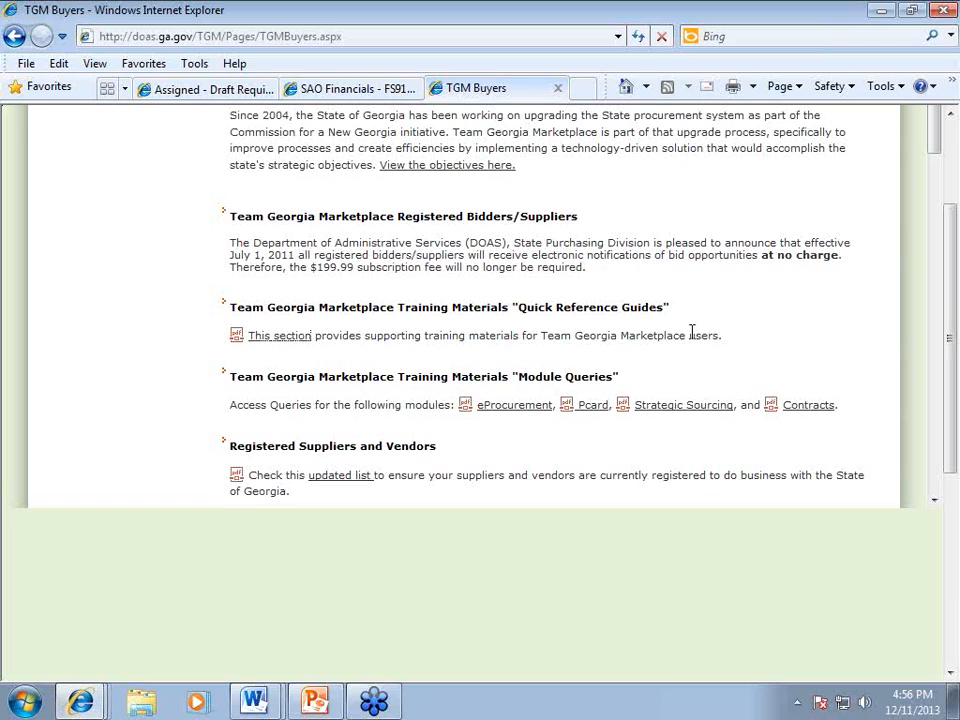
scroll(690, 333, up, 5)
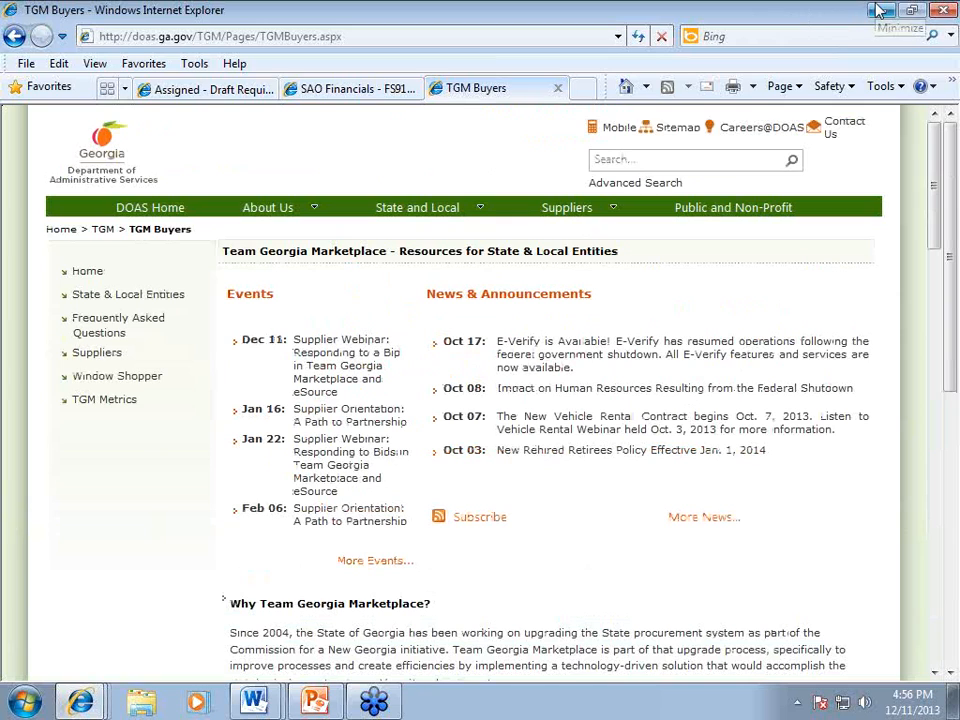
click(346, 90)
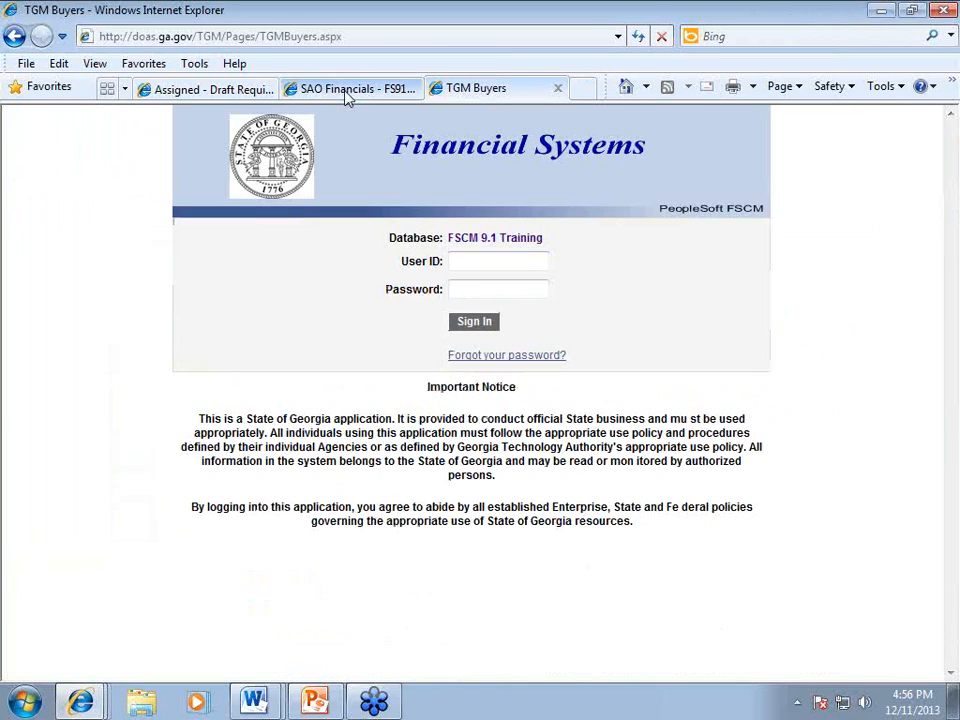
Step: Sign in to FSCM 9.1 Training with the user ID and password, correcting a mistyped password
click(495, 261)
key(Tab)
text(***)
key(BackSpace)
key(BackSpace)
key(BackSpace)
text(********)
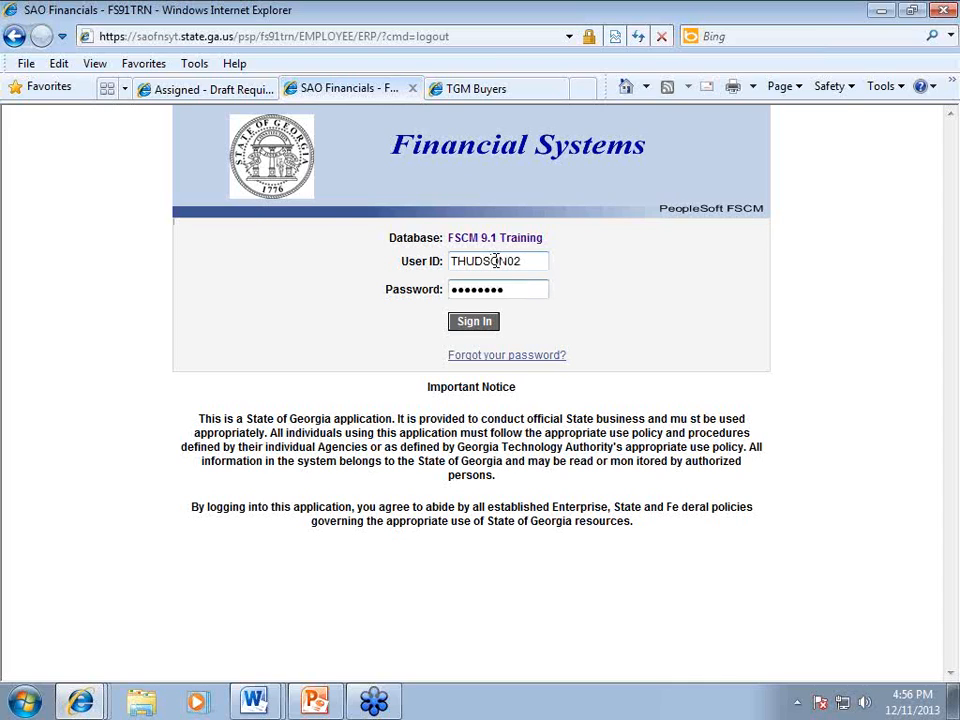
key(Return)
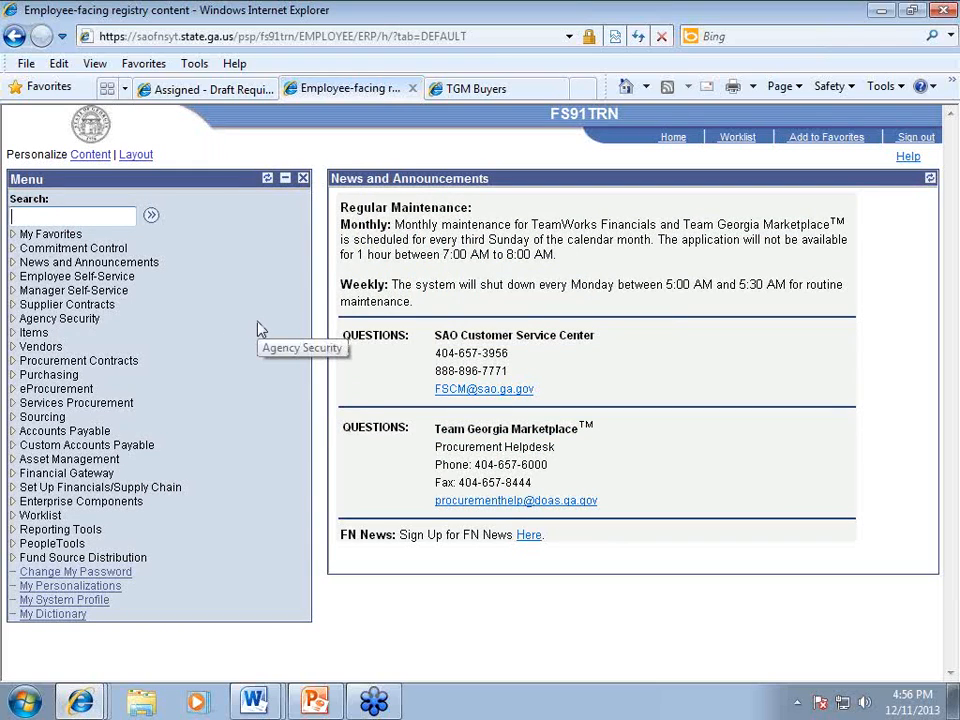
Step: Start a new requisition under eProcurement and advance to step 2, Add Items and Services
click(46, 391)
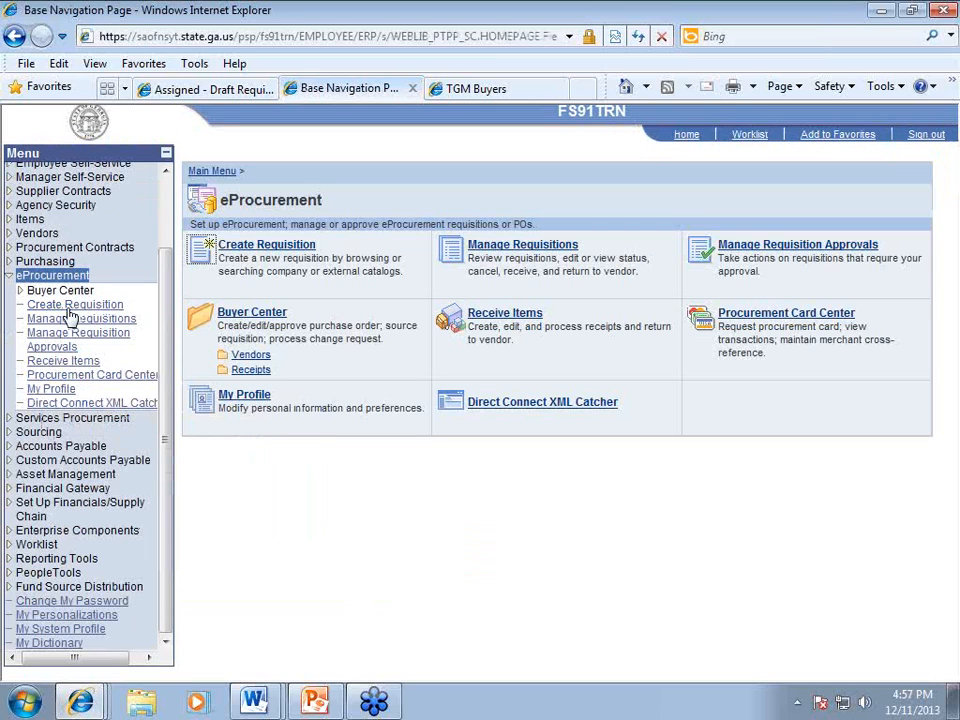
click(72, 307)
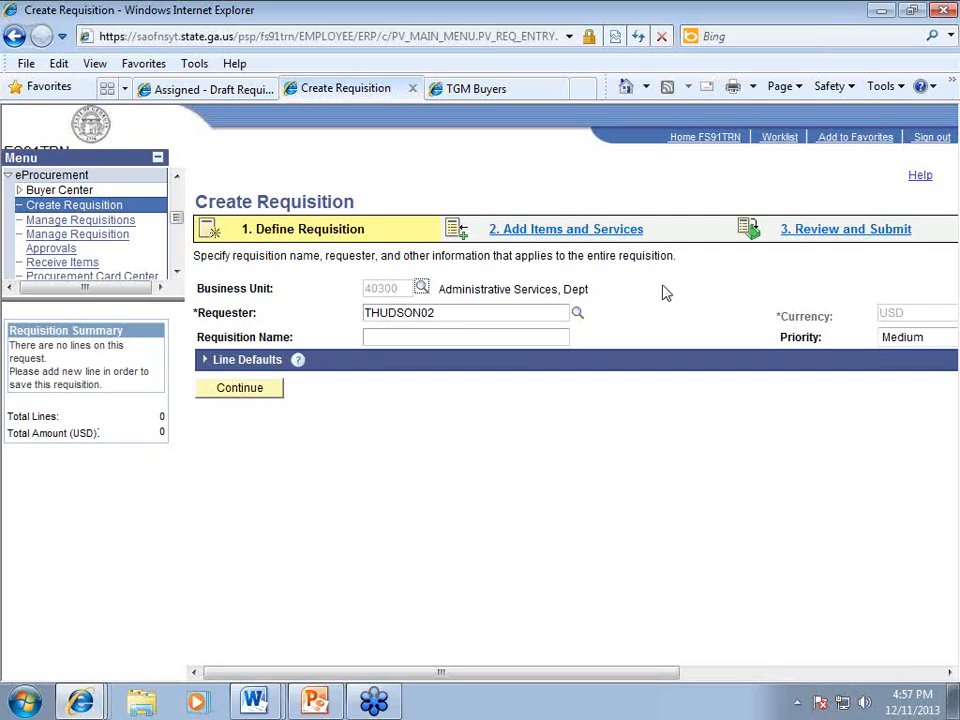
click(516, 338)
click(560, 229)
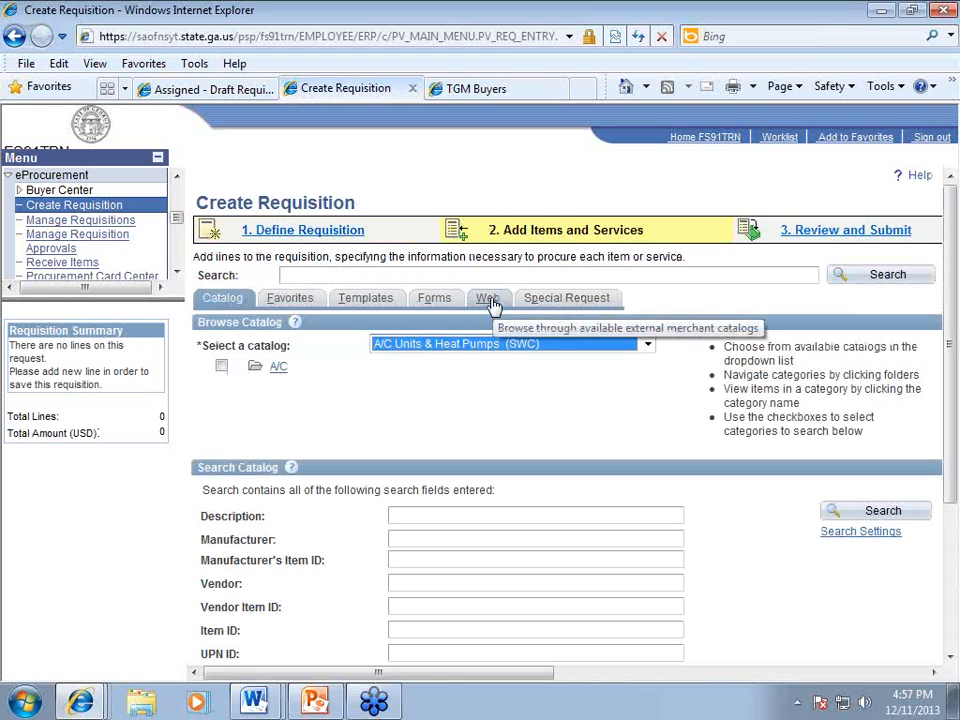
Step: On the Web tab, open the Georgia Virtual Catalogs direct merchant
click(487, 299)
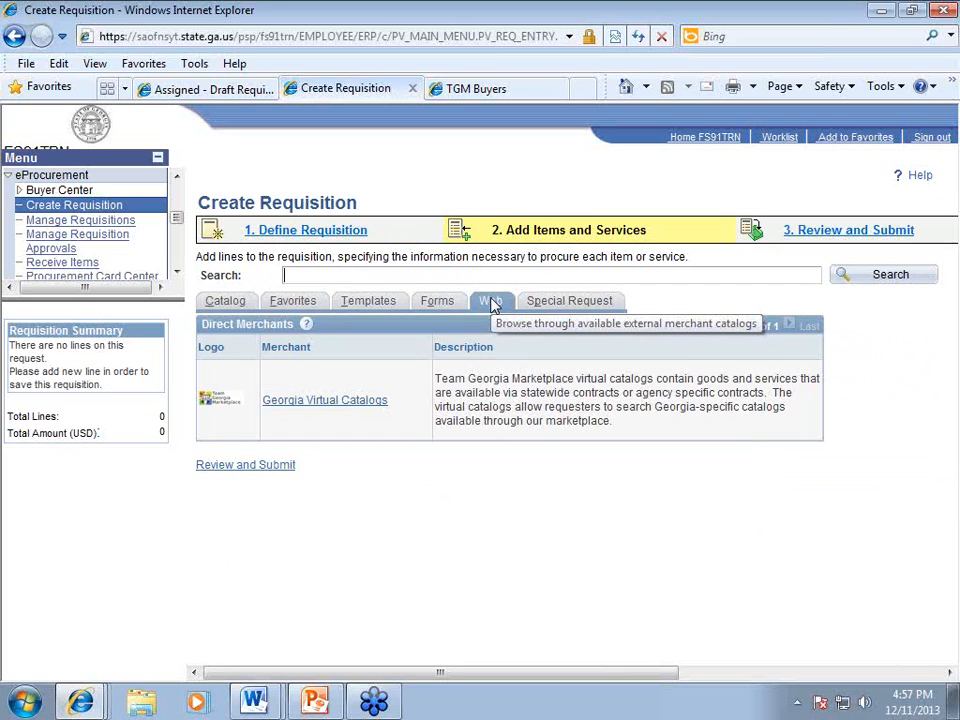
click(306, 410)
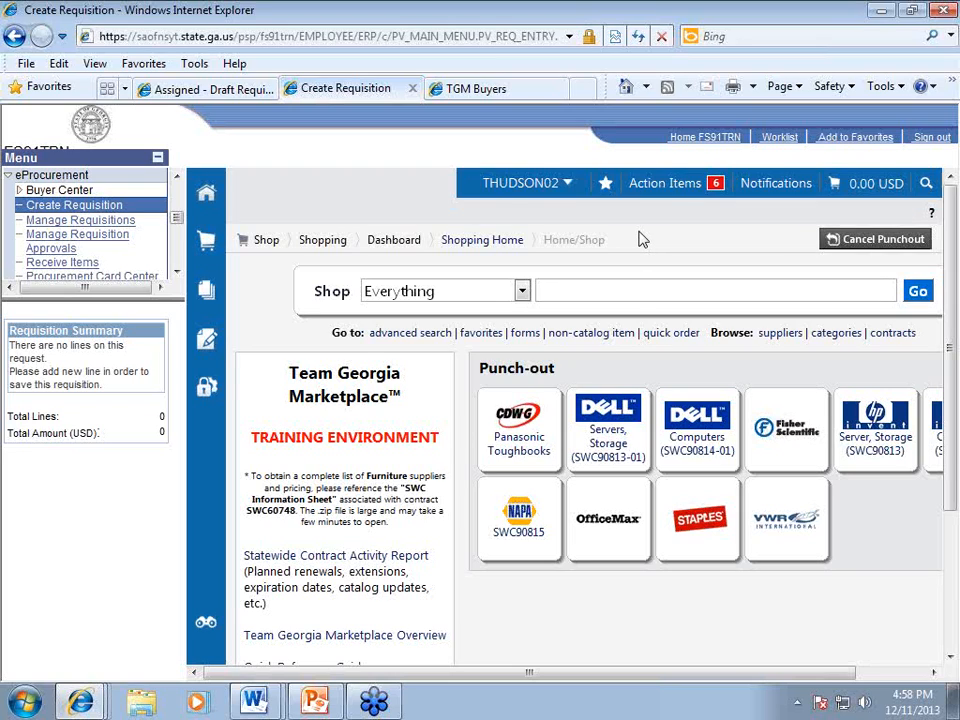
Step: Open the 25.93 USD office supply draft from Action Items > Carts Assigned To Me
click(678, 188)
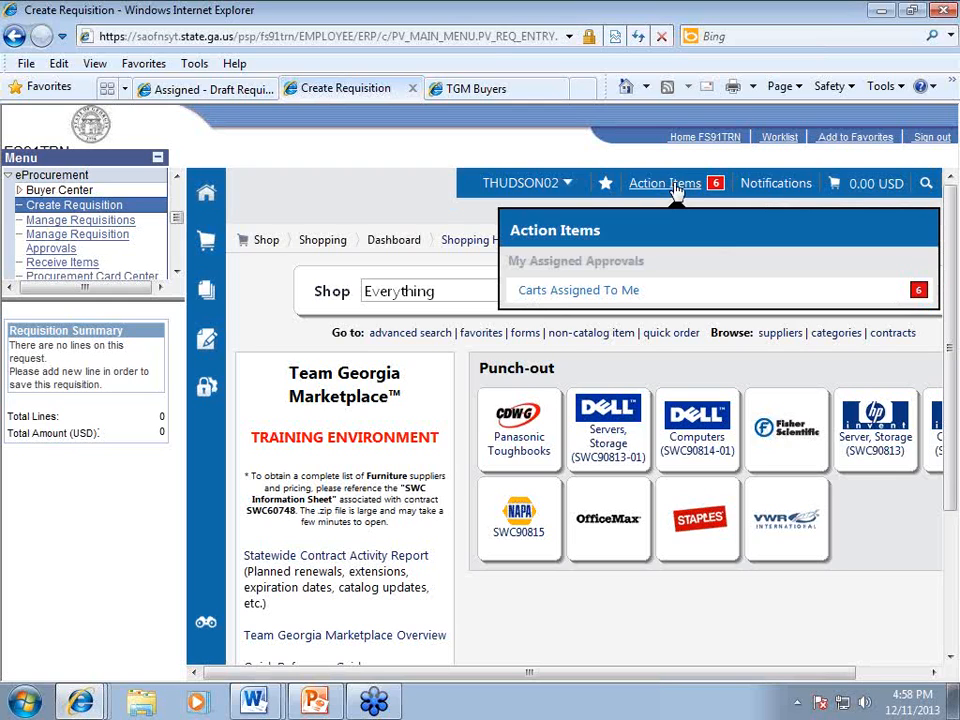
click(585, 294)
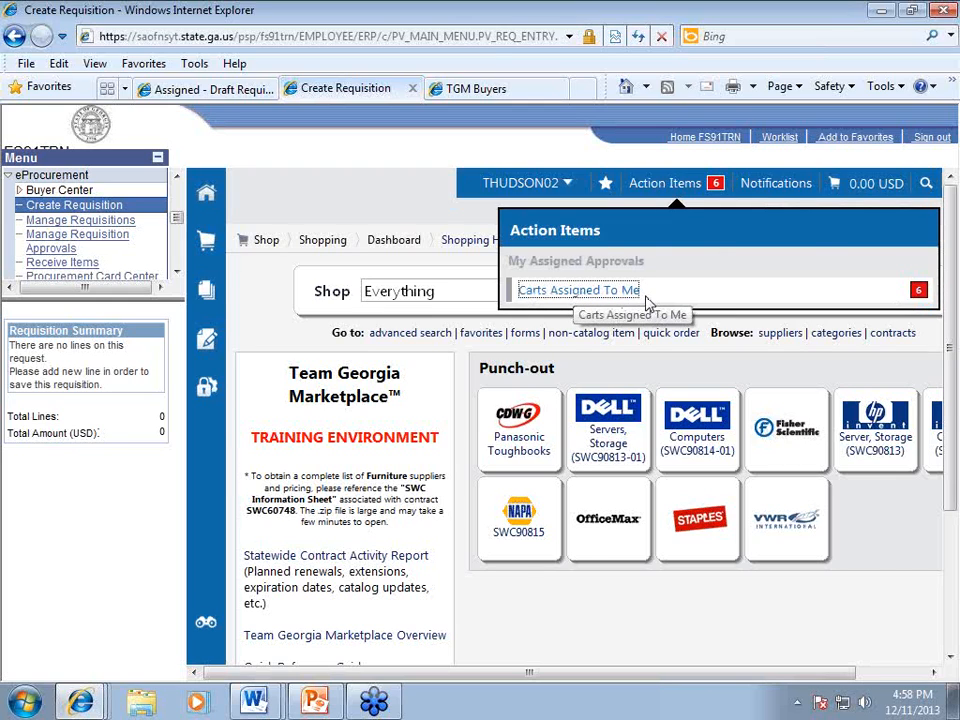
scroll(645, 302, down, 1)
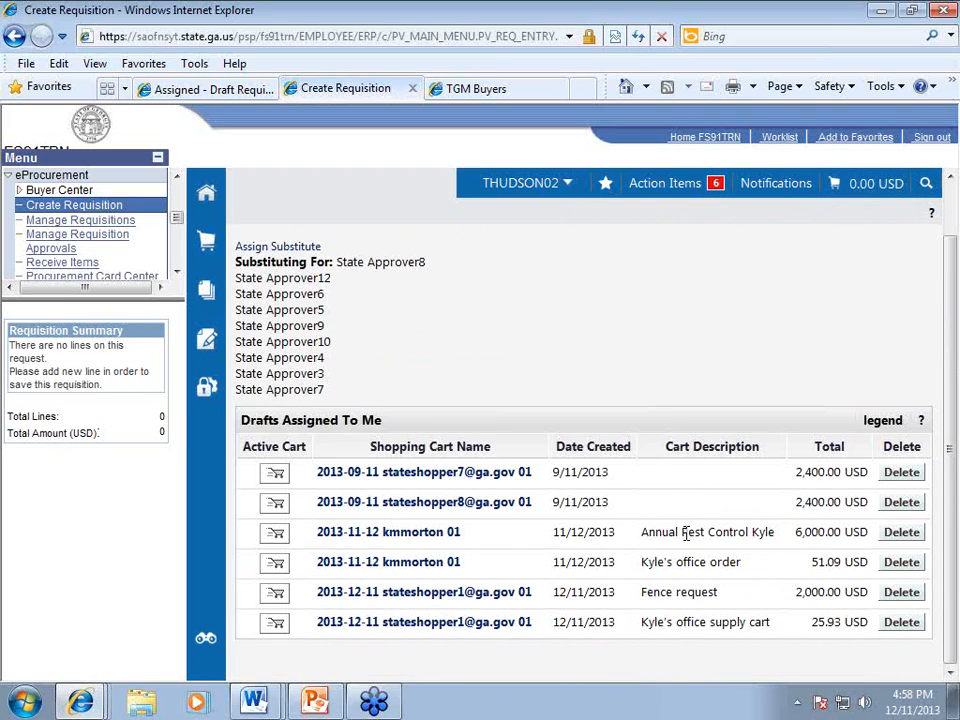
click(412, 622)
click(424, 627)
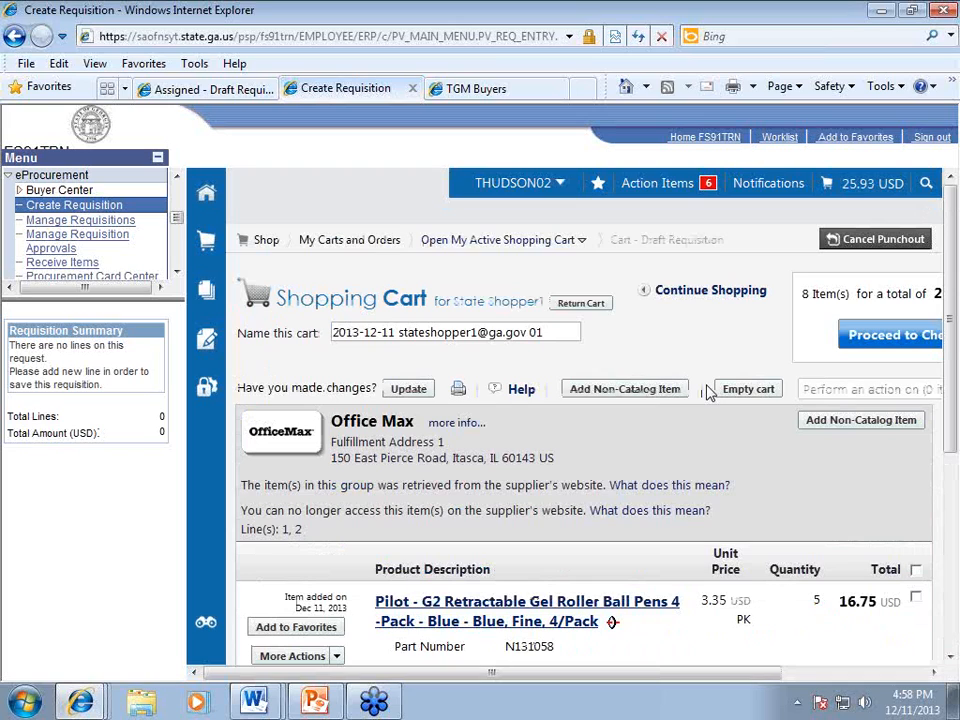
Step: Collapse the side menu and check out the 8-item cart to review its draft requisition summary
click(159, 162)
scroll(440, 405, down, 1)
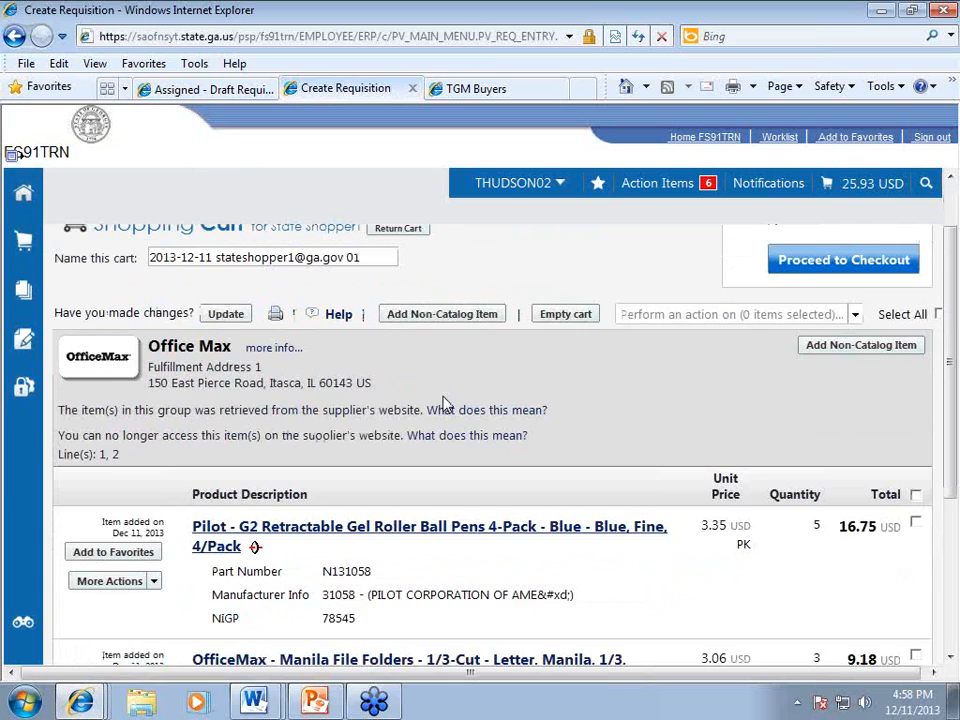
scroll(446, 404, down, 1)
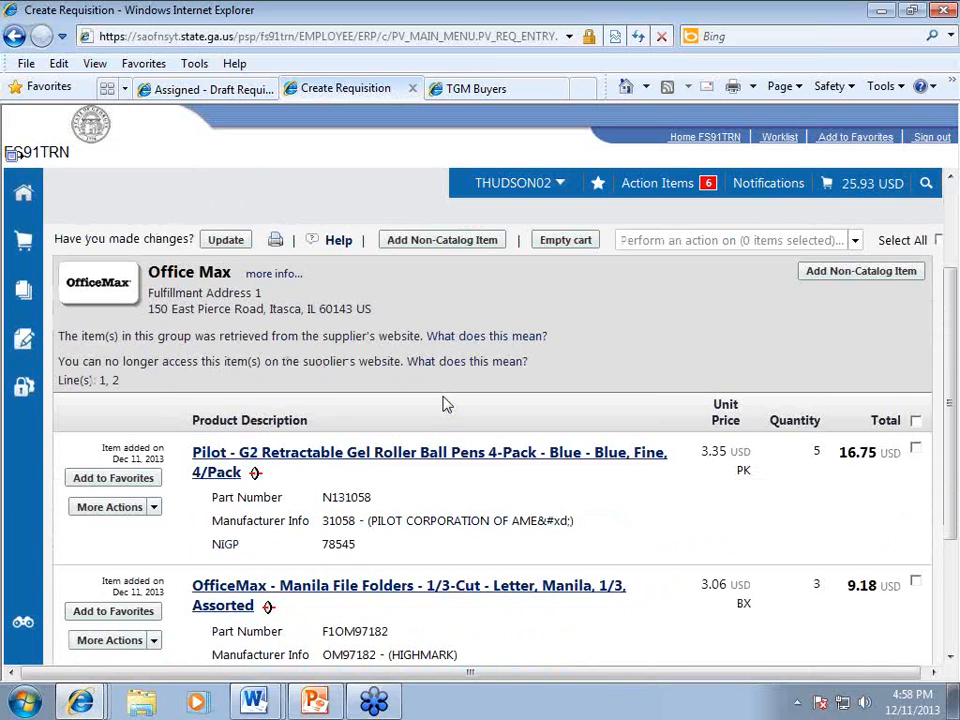
scroll(446, 404, up, 2)
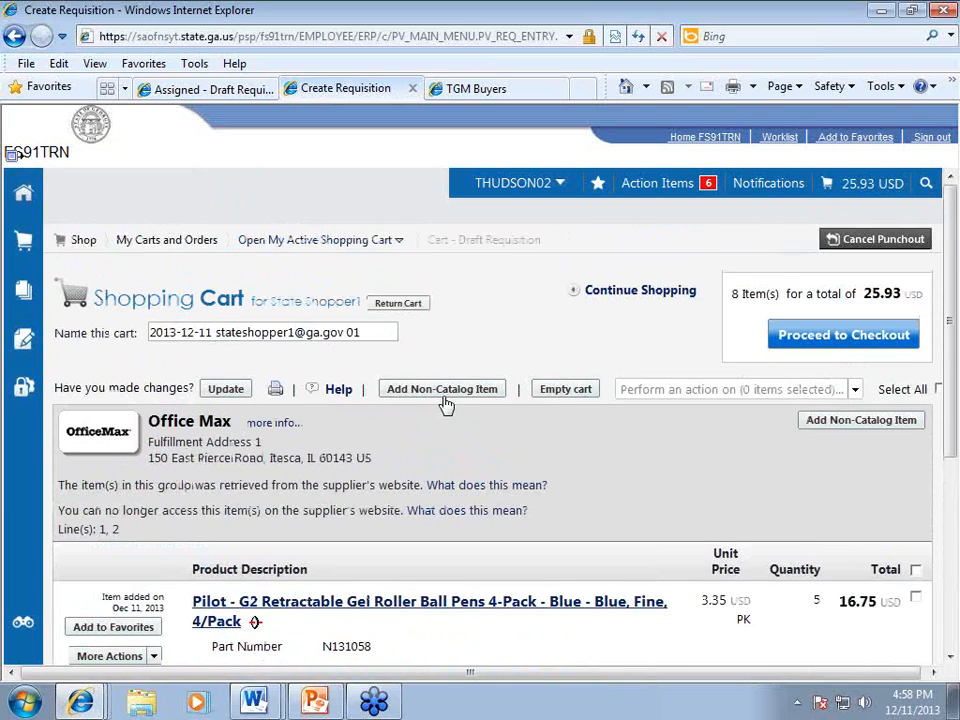
click(850, 336)
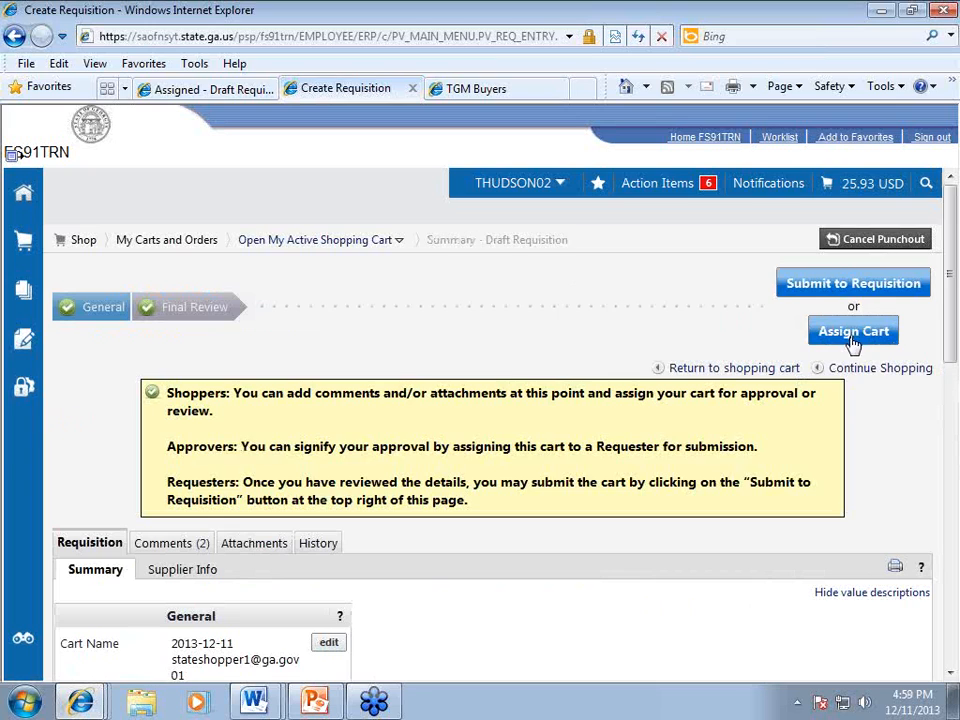
scroll(465, 499, down, 5)
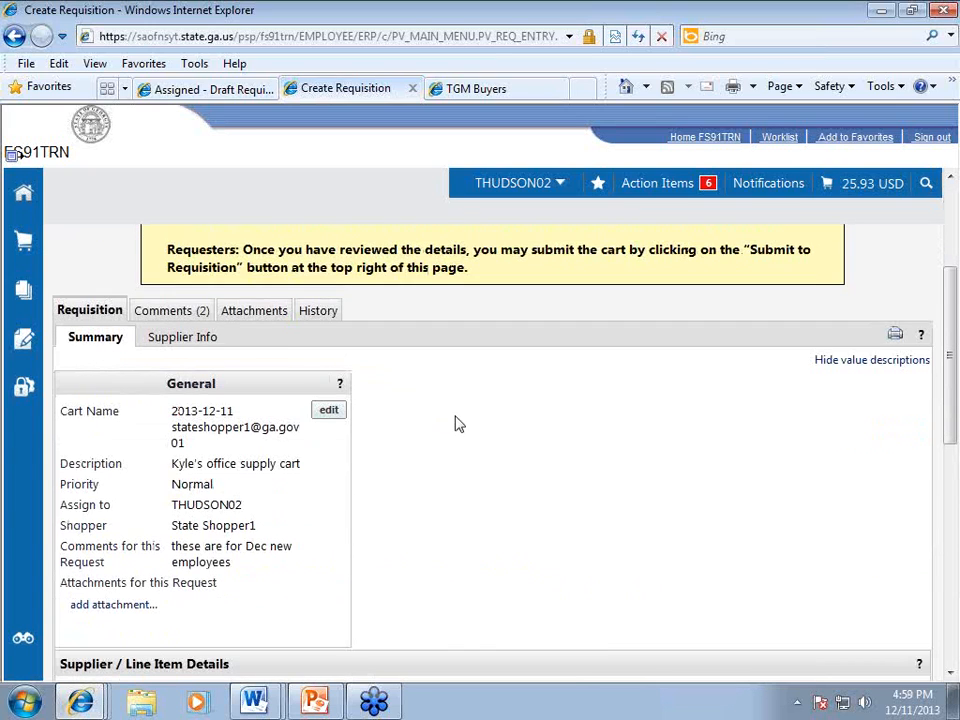
scroll(454, 422, down, 2)
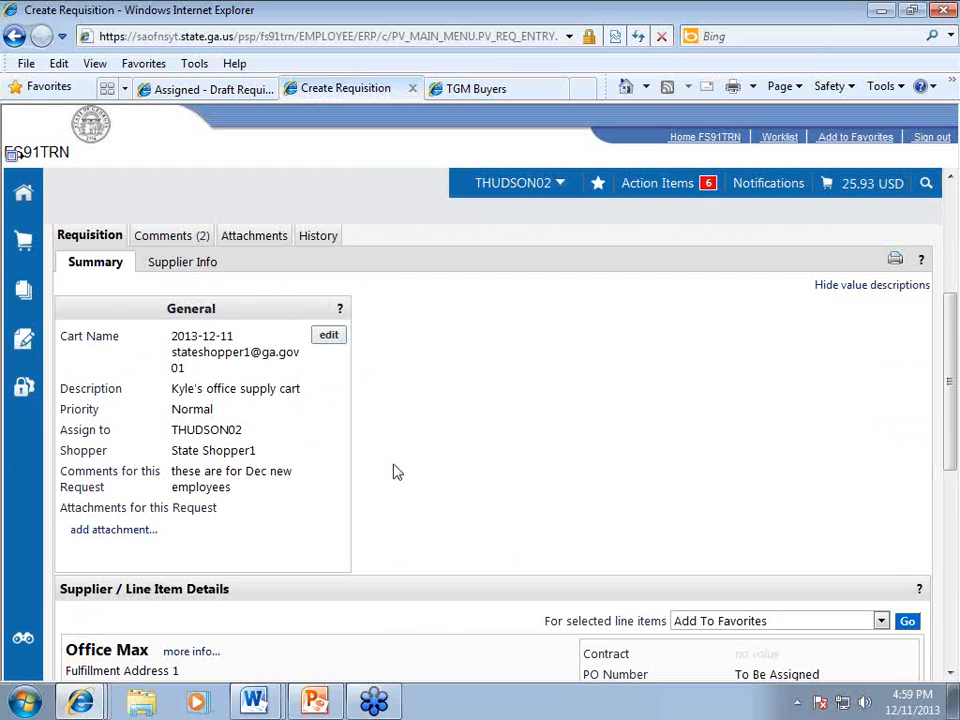
Step: Review the requisition's 7-record History sorted by Action, then return to the summary
click(314, 238)
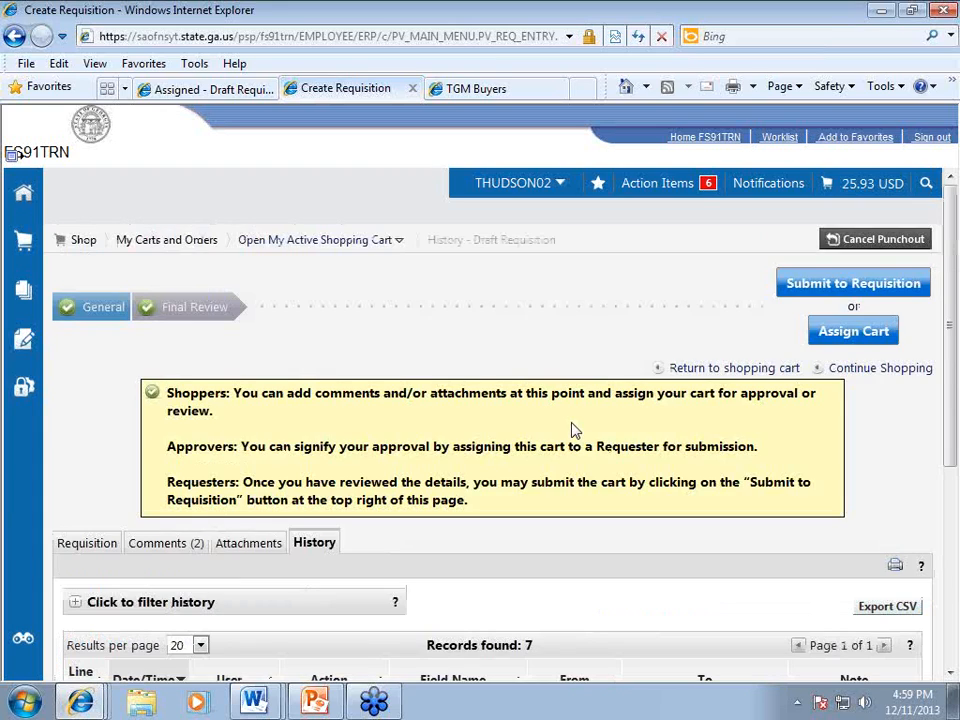
scroll(573, 428, down, 3)
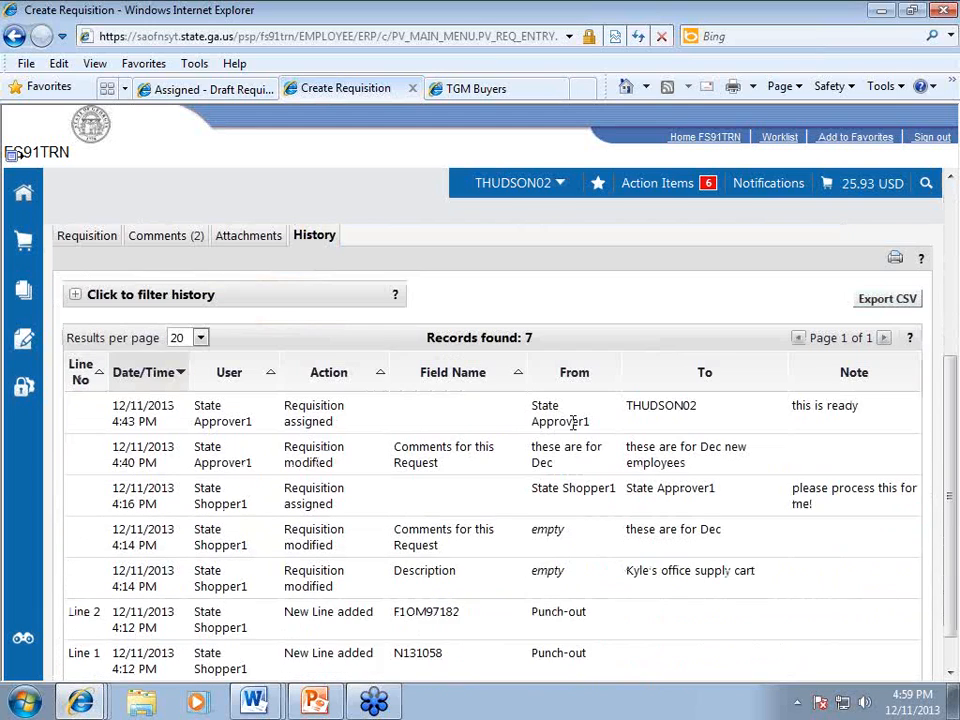
scroll(573, 422, down, 1)
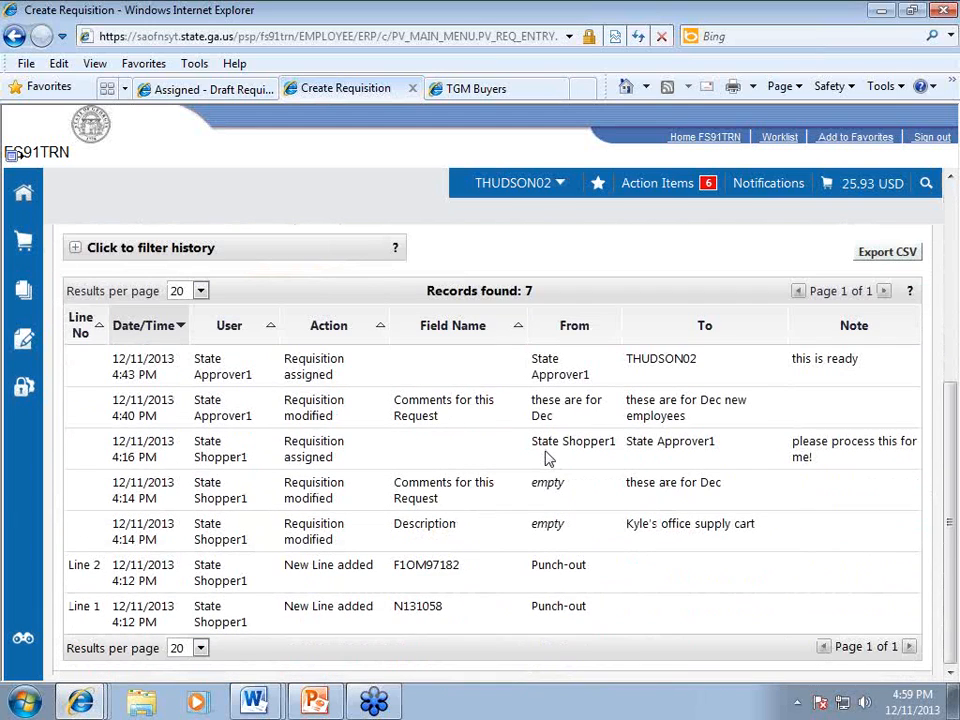
click(383, 330)
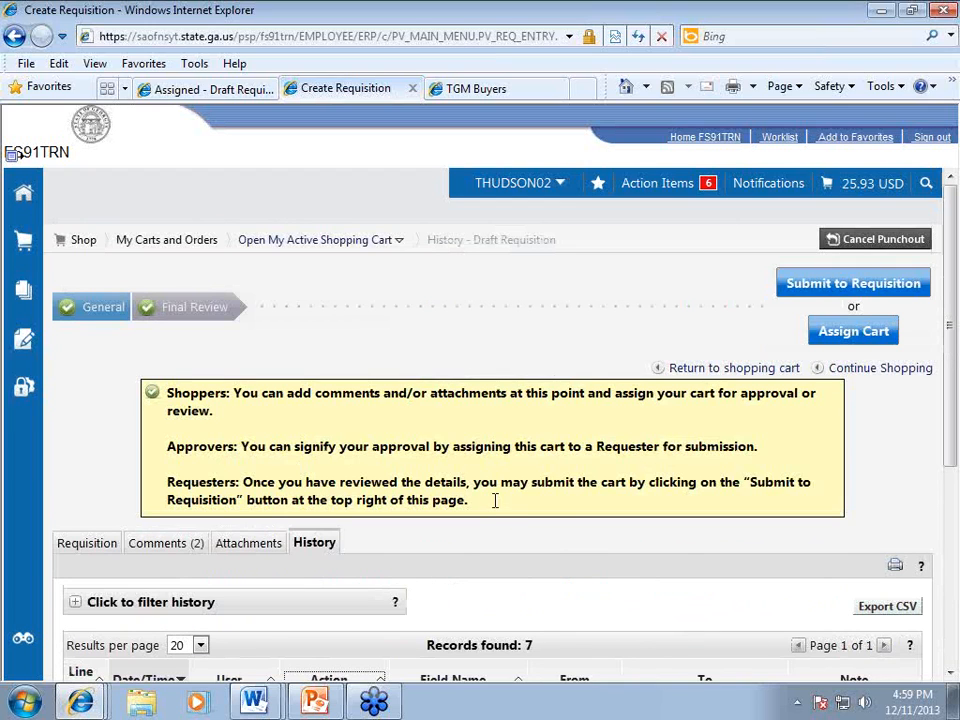
scroll(493, 529, down, 5)
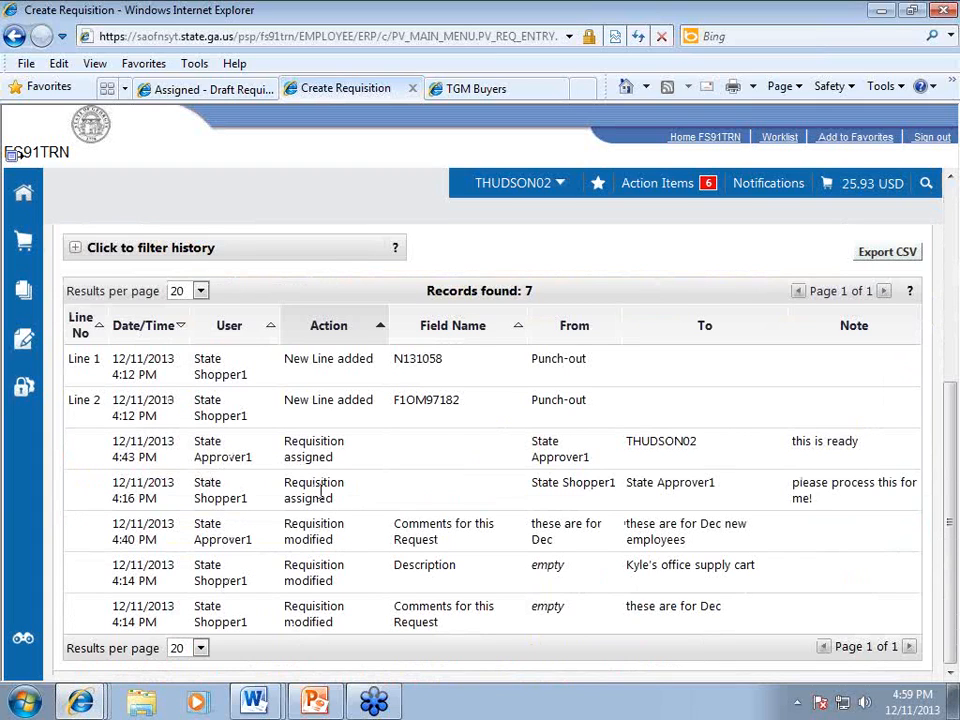
scroll(322, 497, up, 3)
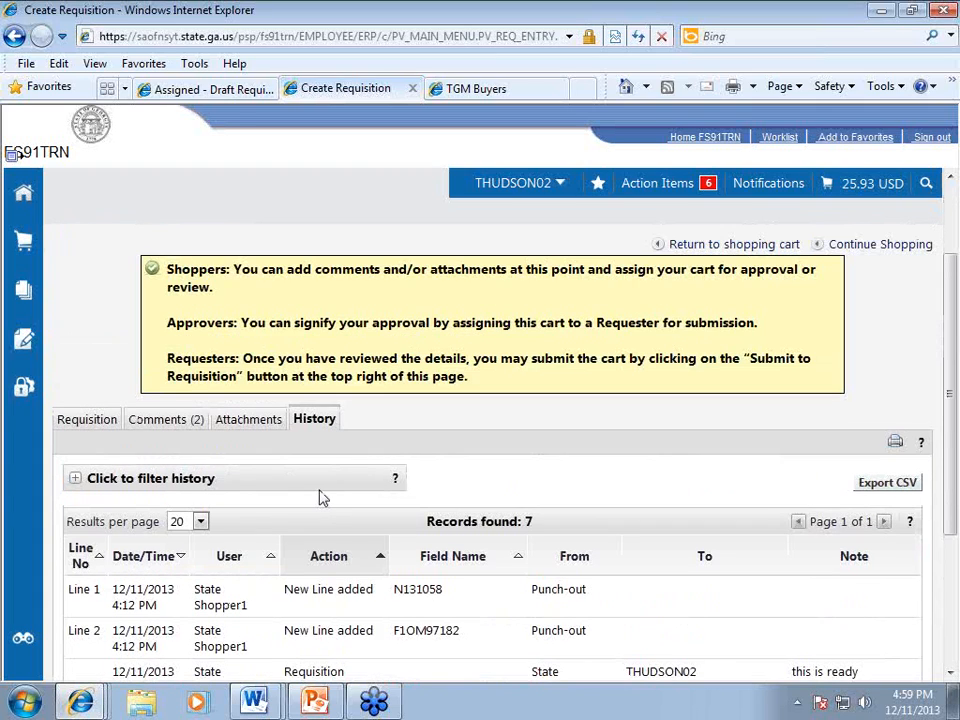
click(100, 422)
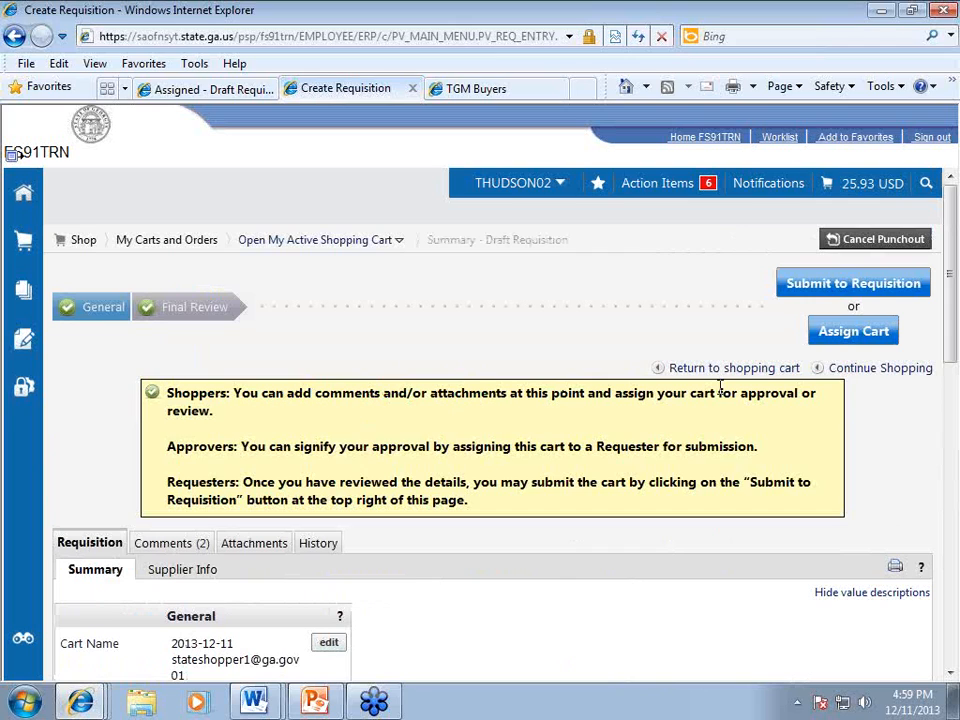
Step: Scroll through the 25.93 USD draft requisition summary to review its details
scroll(645, 475, down, 1)
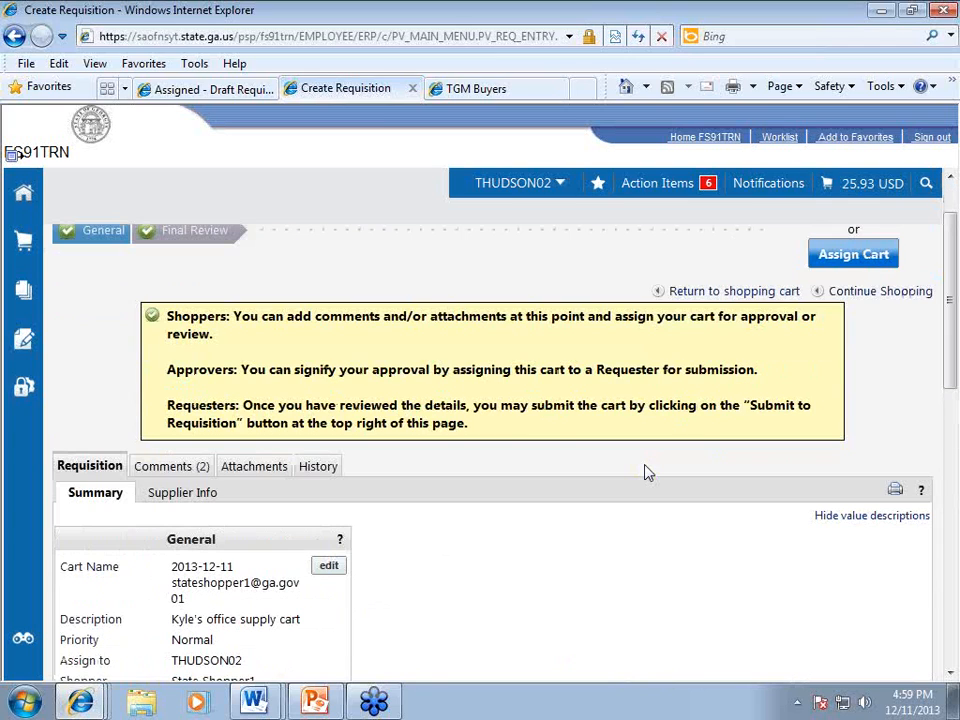
scroll(645, 475, up, 1)
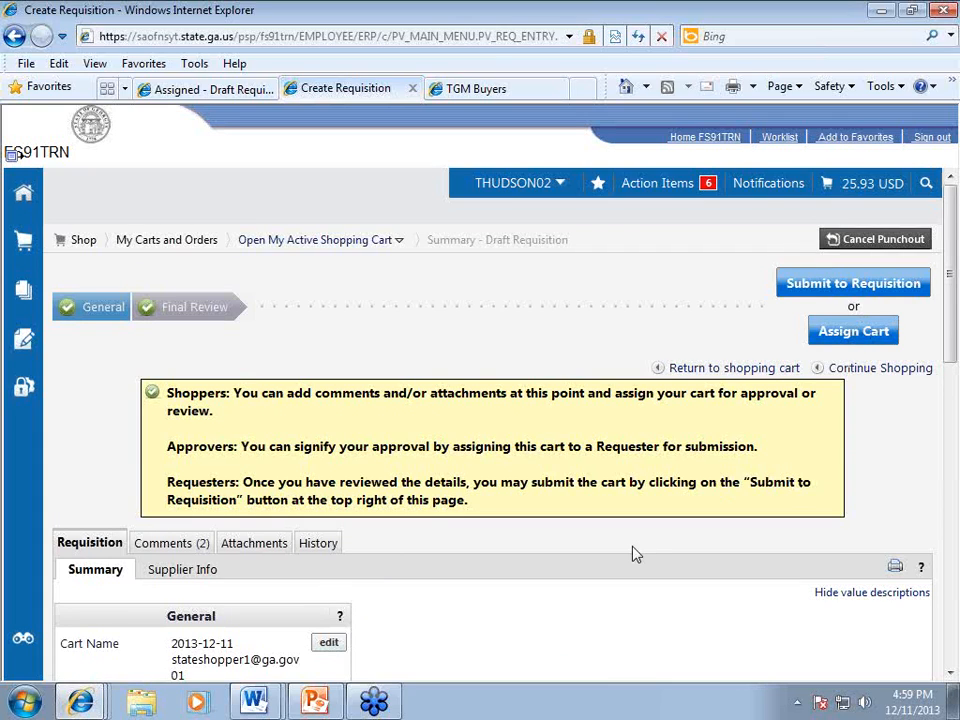
scroll(633, 553, down, 1)
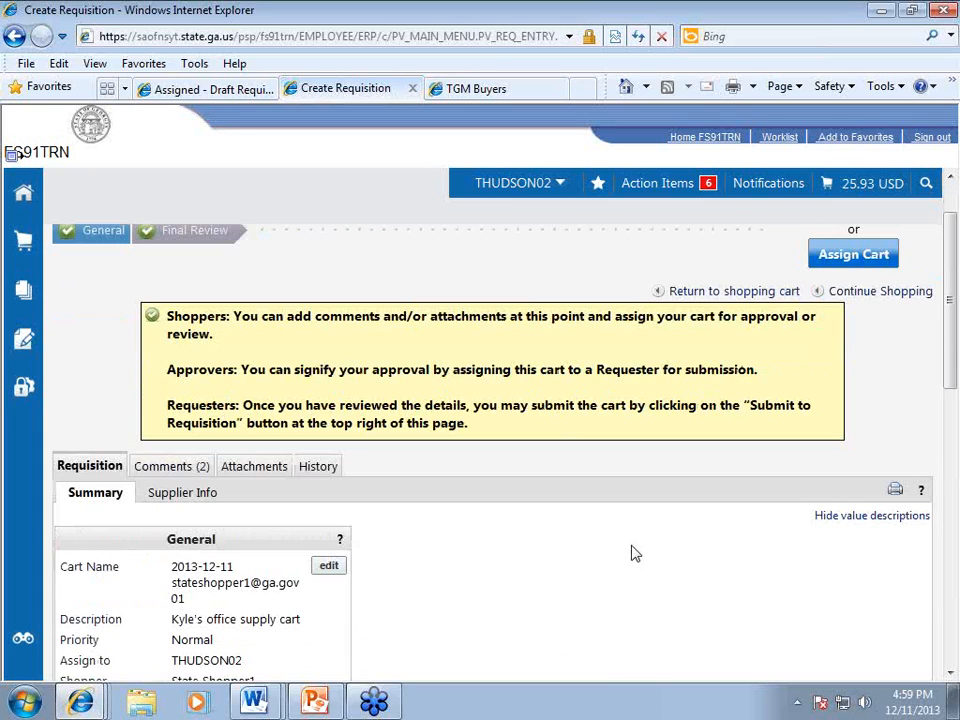
scroll(633, 553, up, 1)
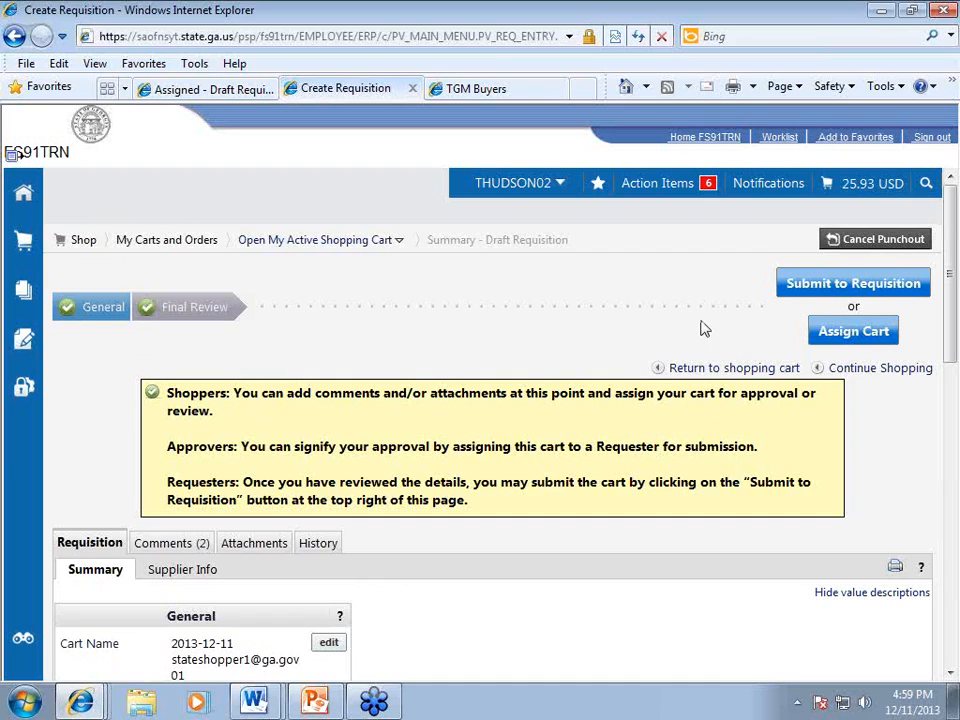
Step: Send the cart to a new requisition and go to its 3. Review and Submit step
click(843, 288)
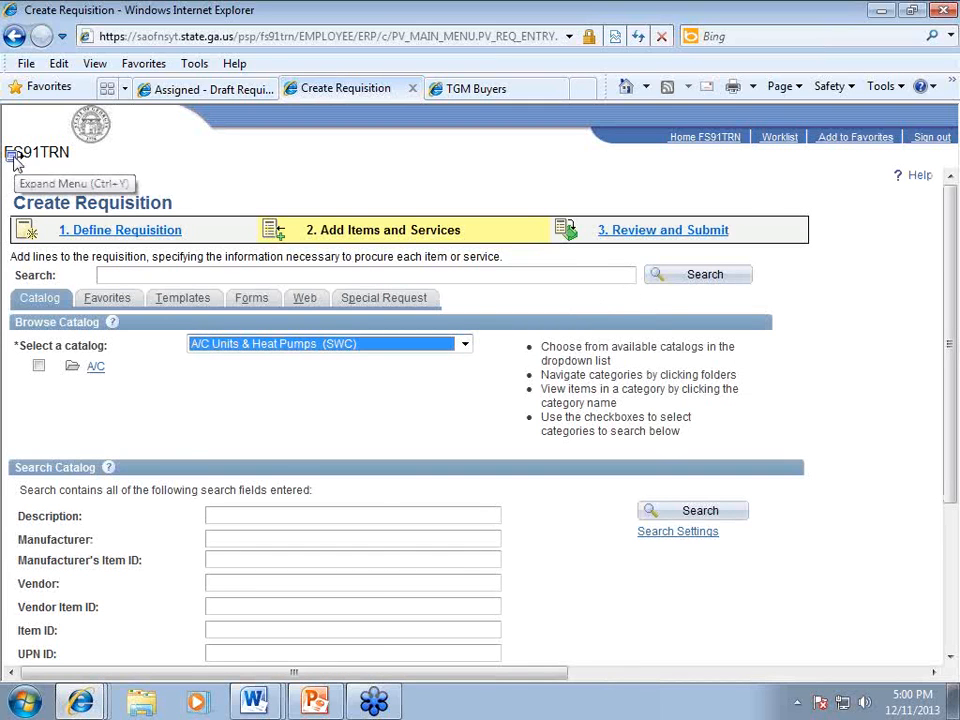
click(13, 158)
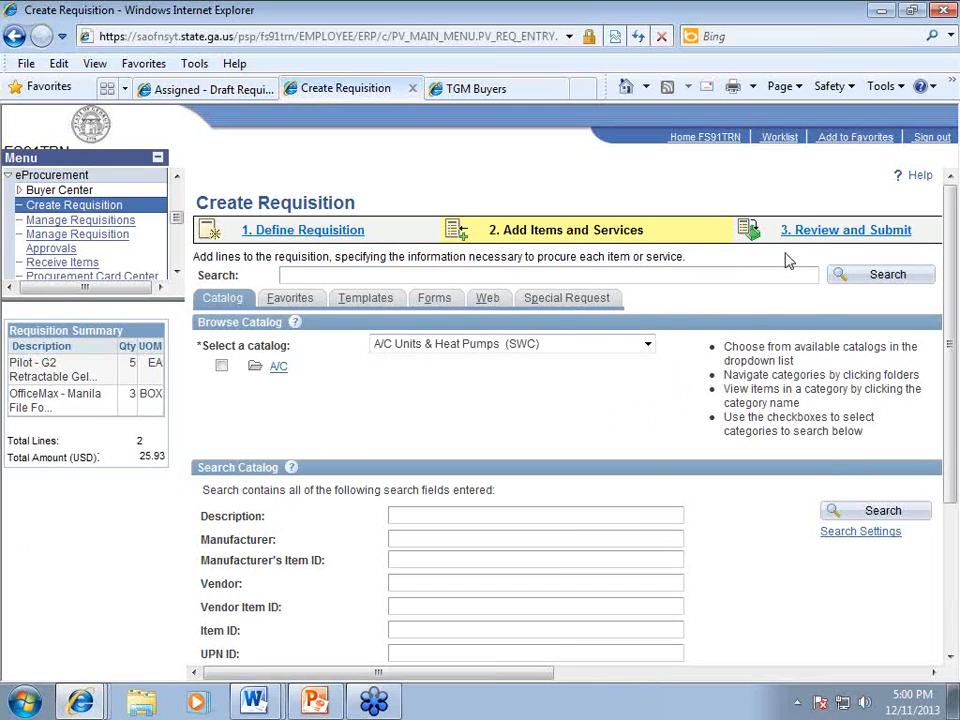
click(830, 236)
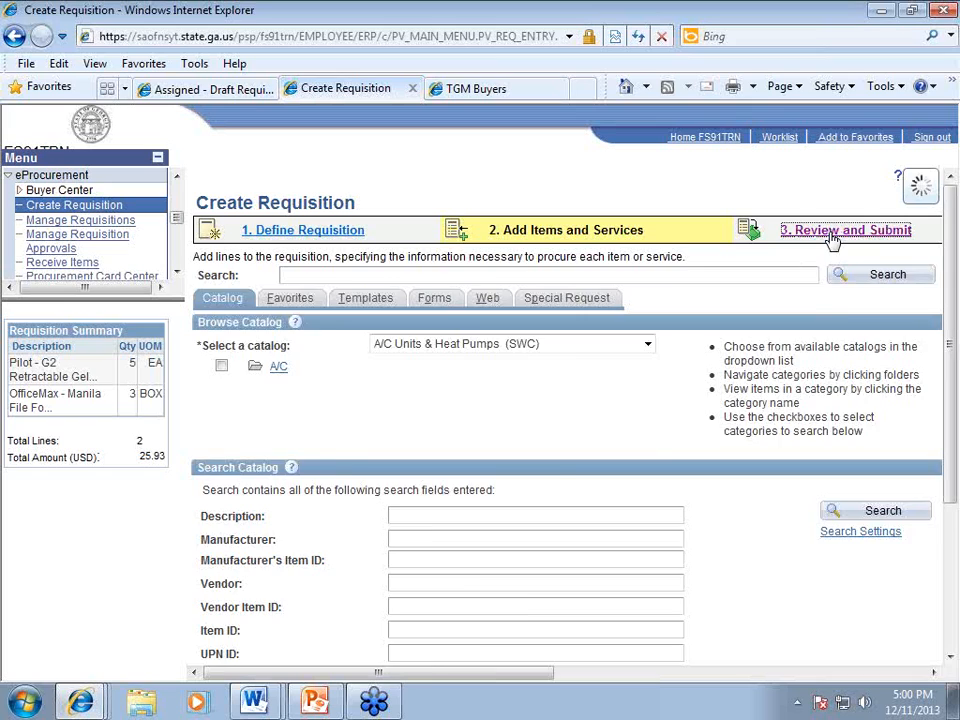
Step: Name the requisition 'STATESHOPPER OFFICE SUPPLIES' with no card number, then save and preview approvals
click(438, 346)
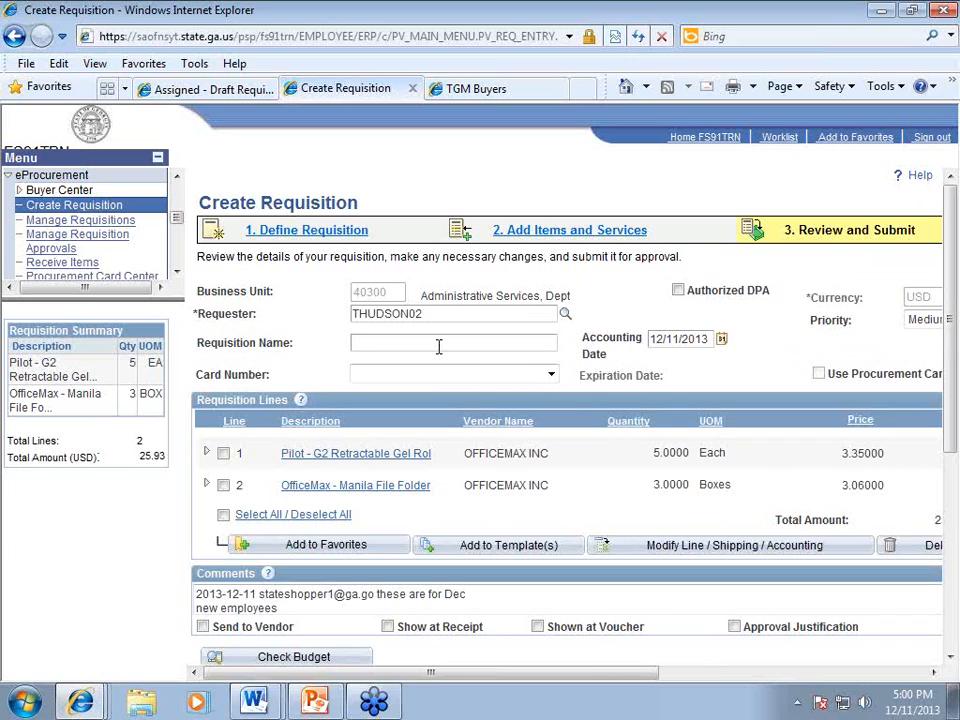
text(STATES-)
text(OPPER OFFICE SUPPLIES)
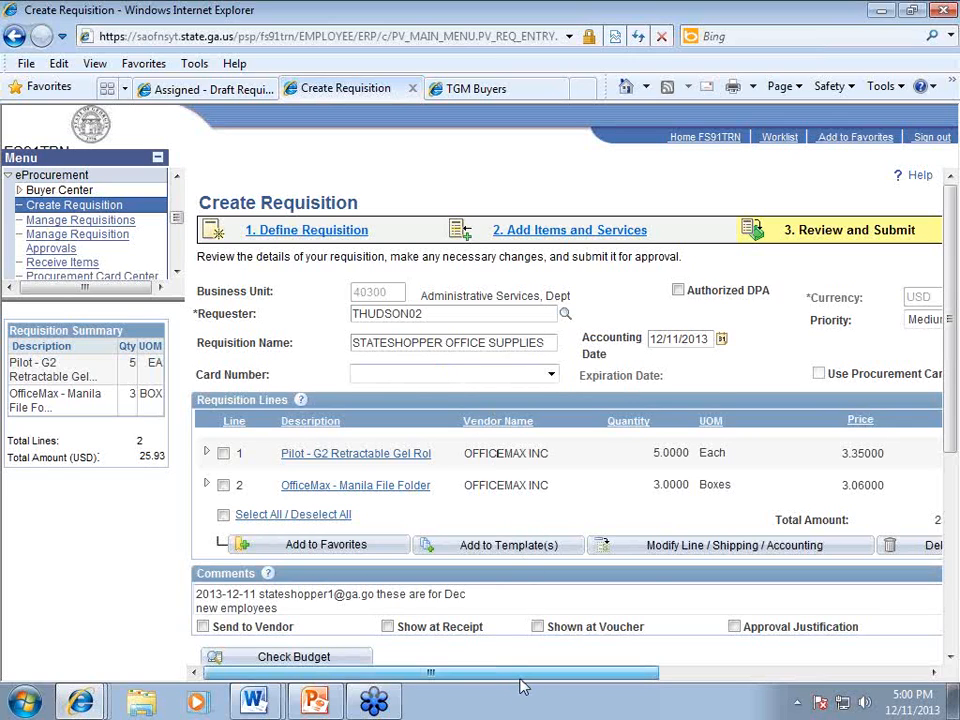
click(551, 376)
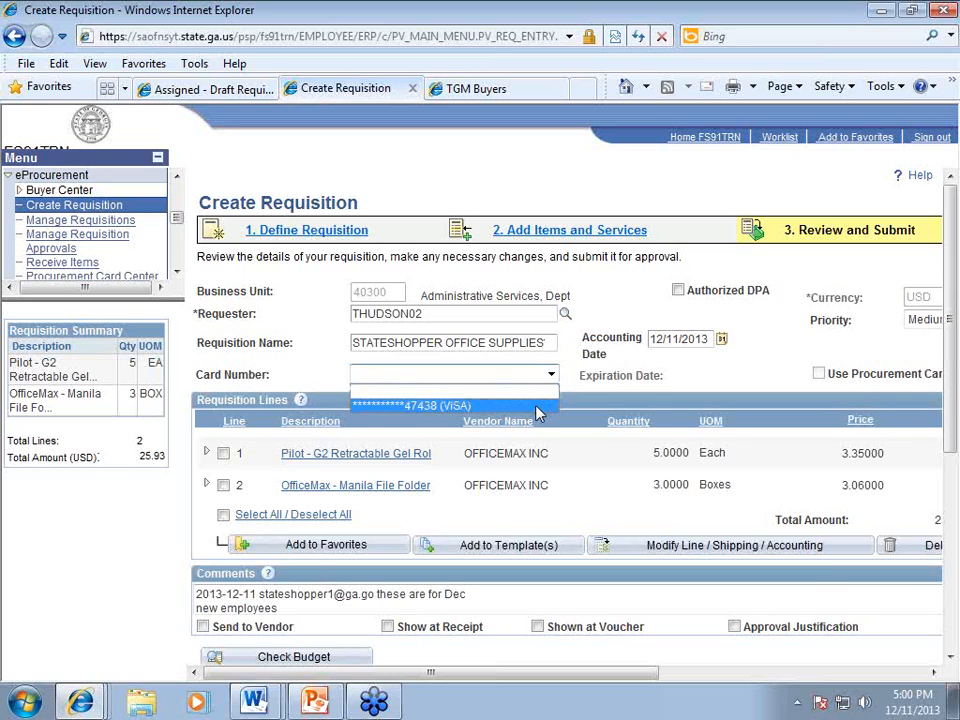
click(626, 400)
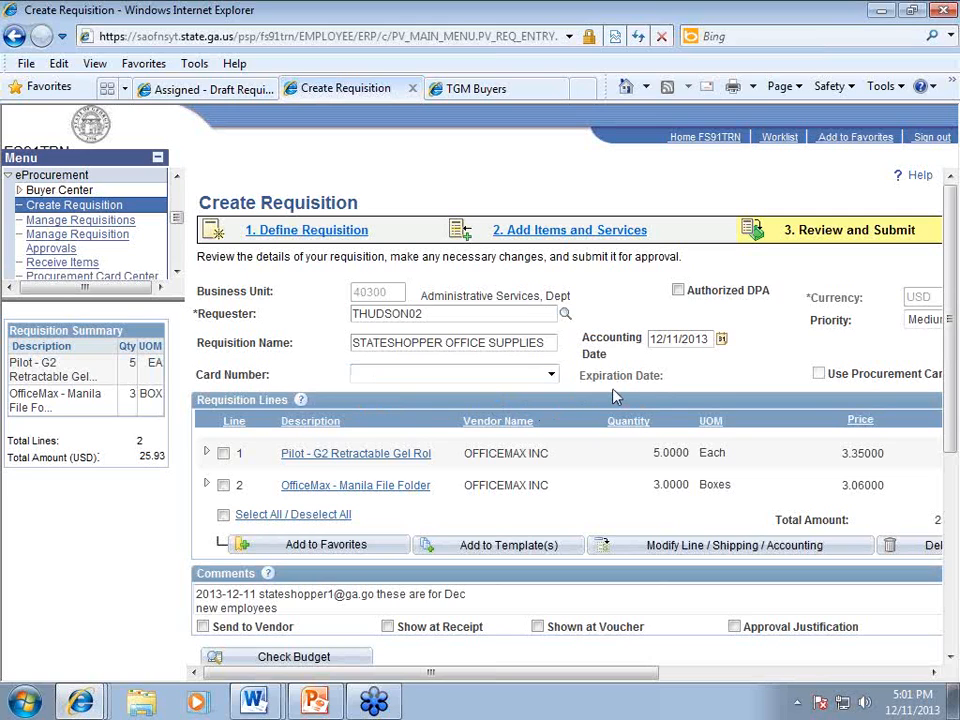
drag(579, 674, 603, 680)
scroll(563, 631, down, 3)
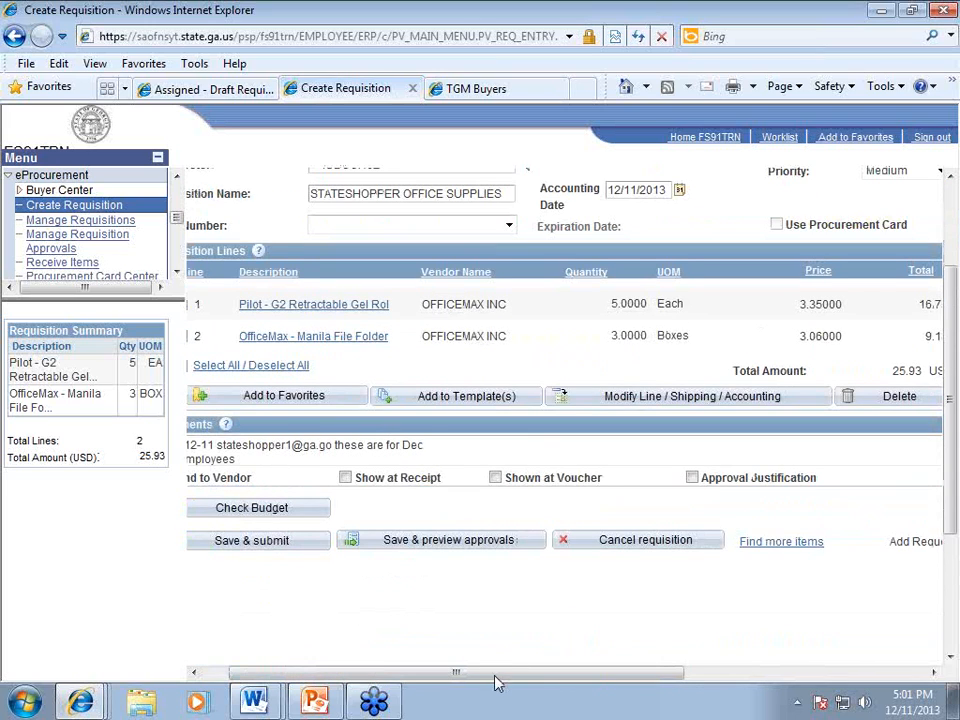
drag(497, 682, 472, 680)
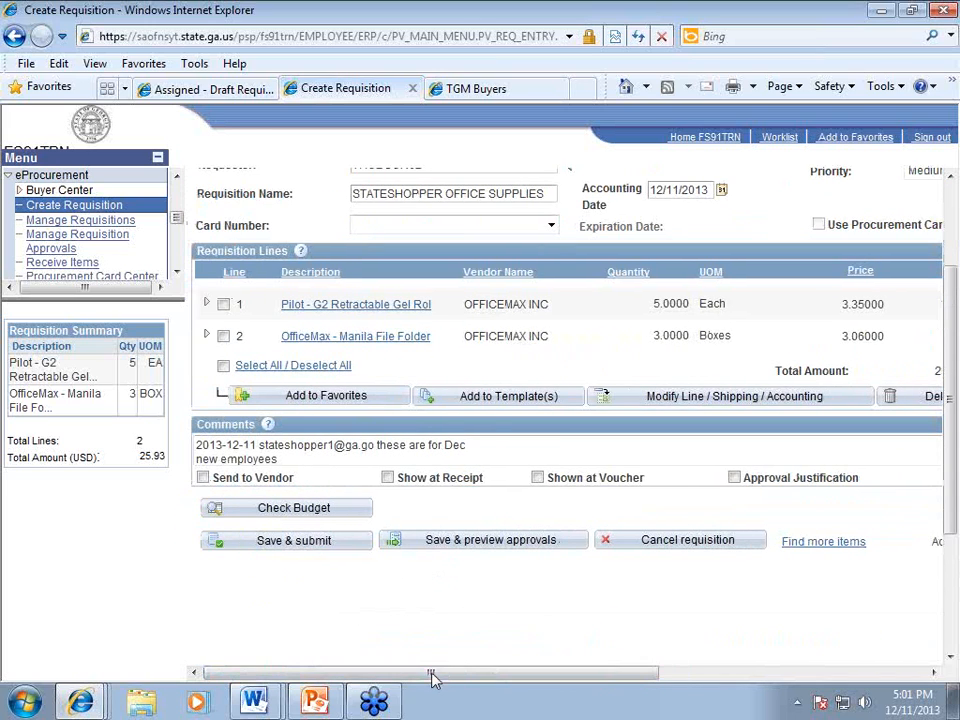
click(489, 545)
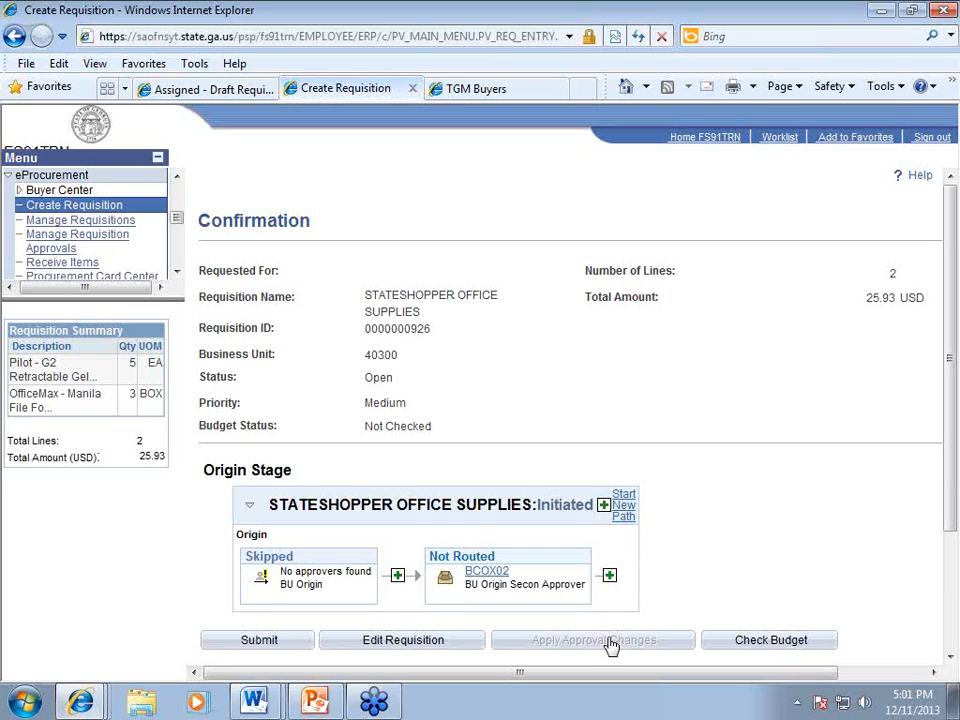
Step: Select the new requisition ID on the Confirmation page
double_click(396, 328)
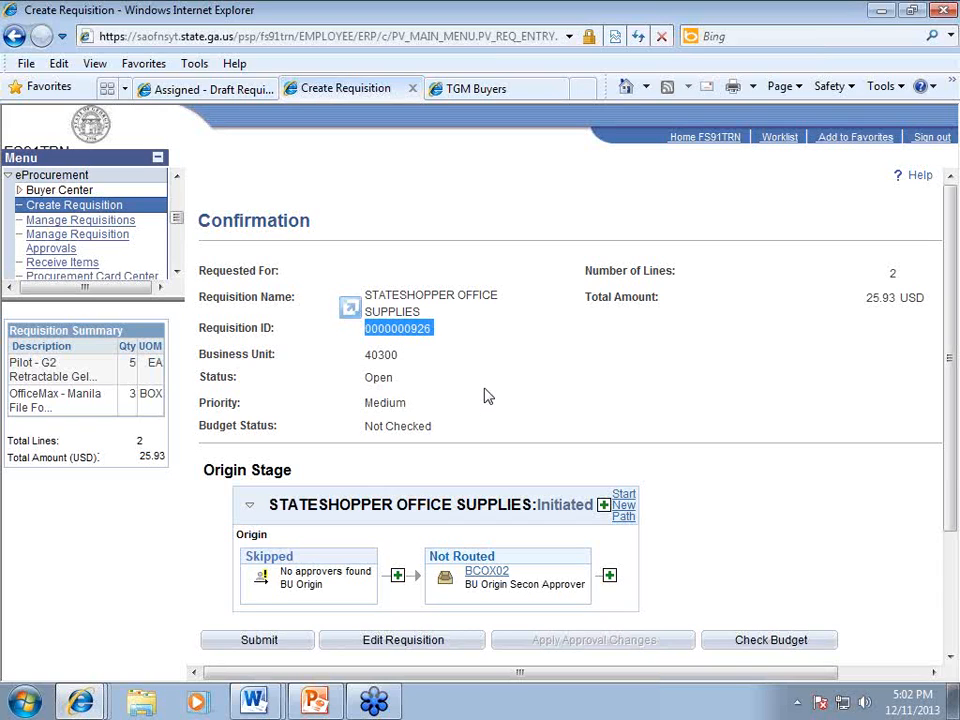
scroll(486, 396, down, 2)
Step: Reopen the STATESHOPPER OFFICE SUPPLIES requisition via Edit Requisition
click(403, 566)
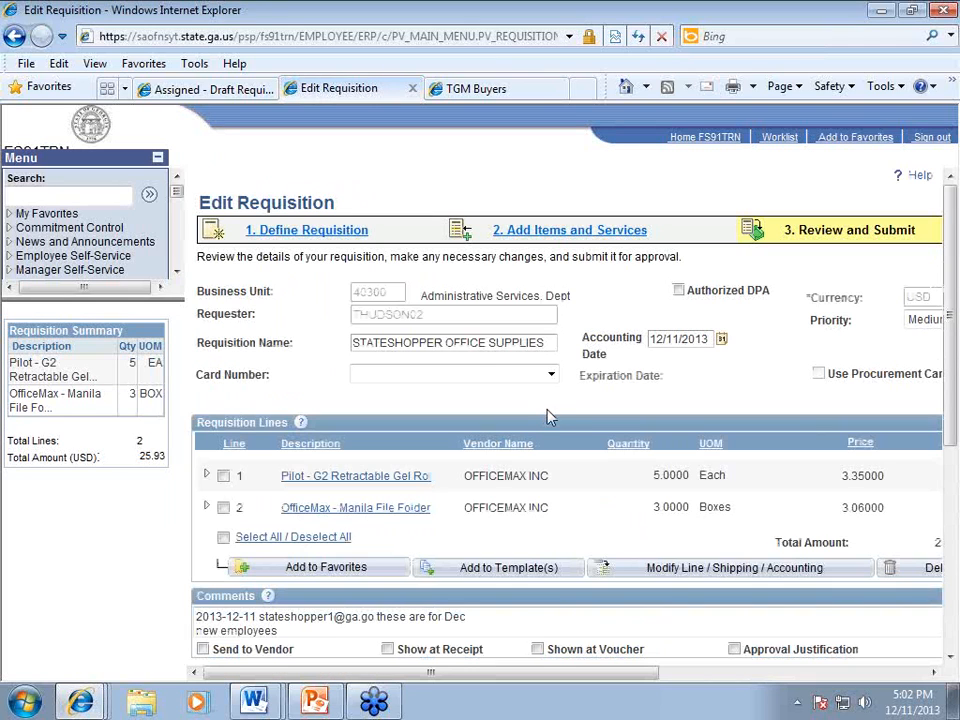
scroll(558, 420, down, 1)
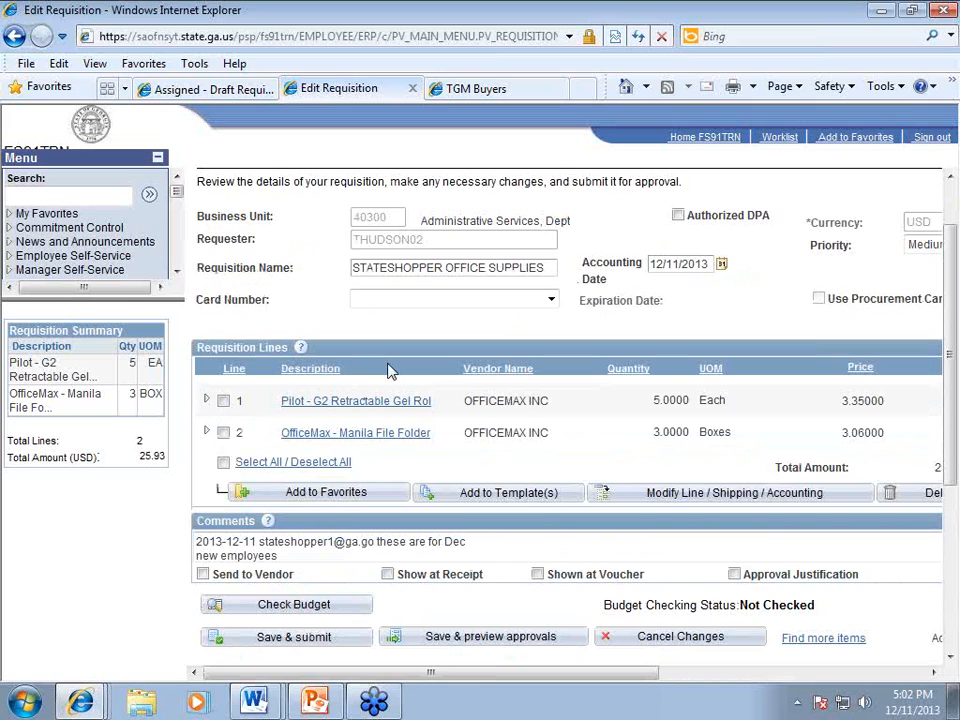
click(207, 401)
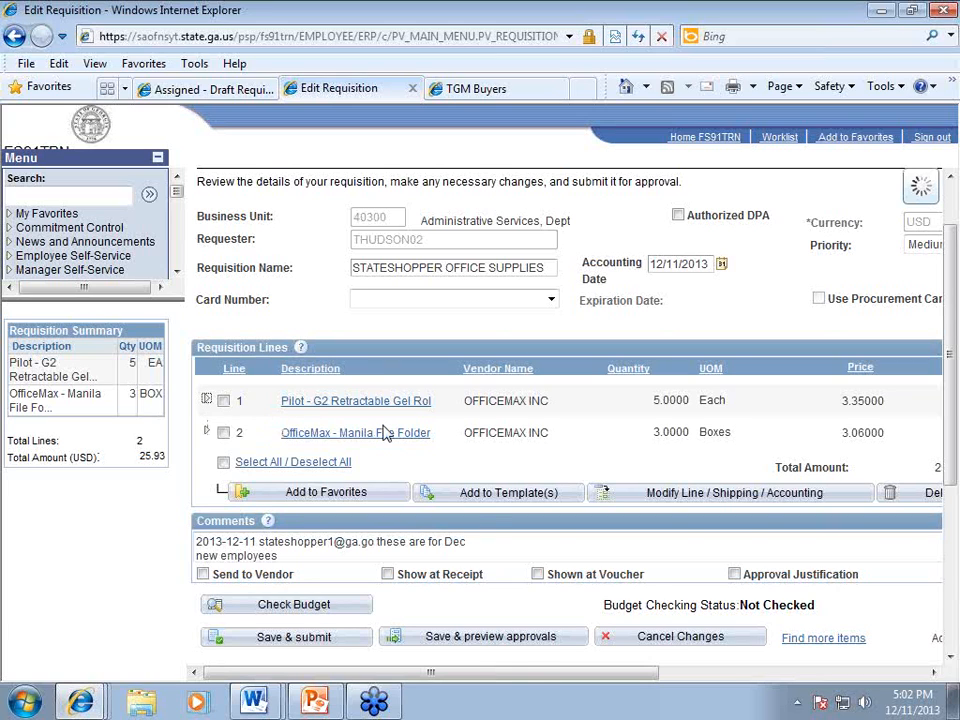
scroll(454, 505, down, 3)
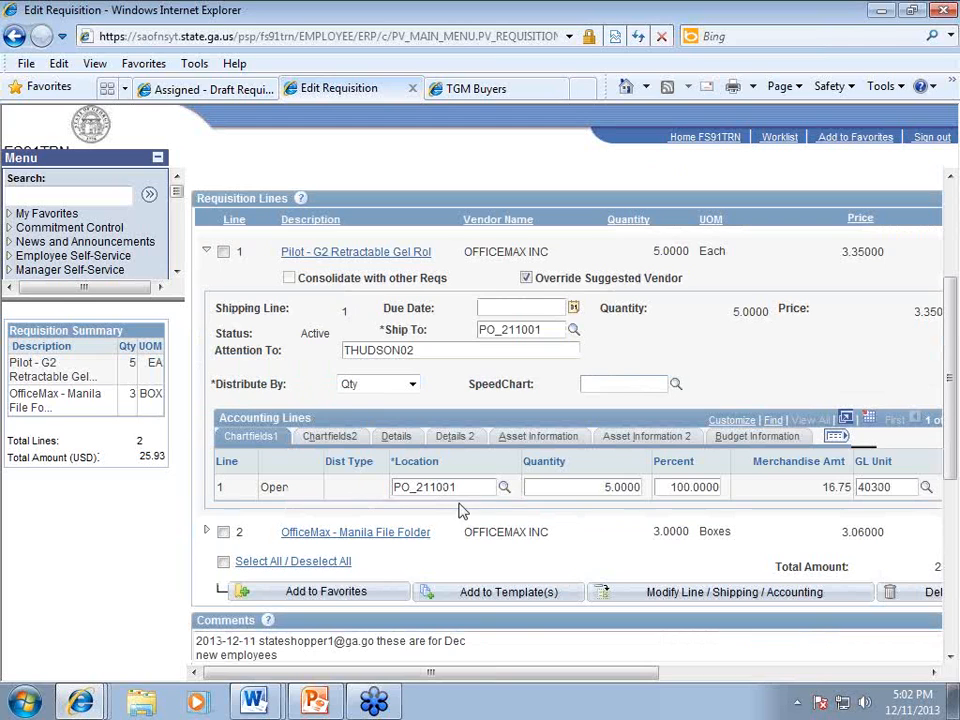
drag(506, 675, 480, 680)
click(338, 438)
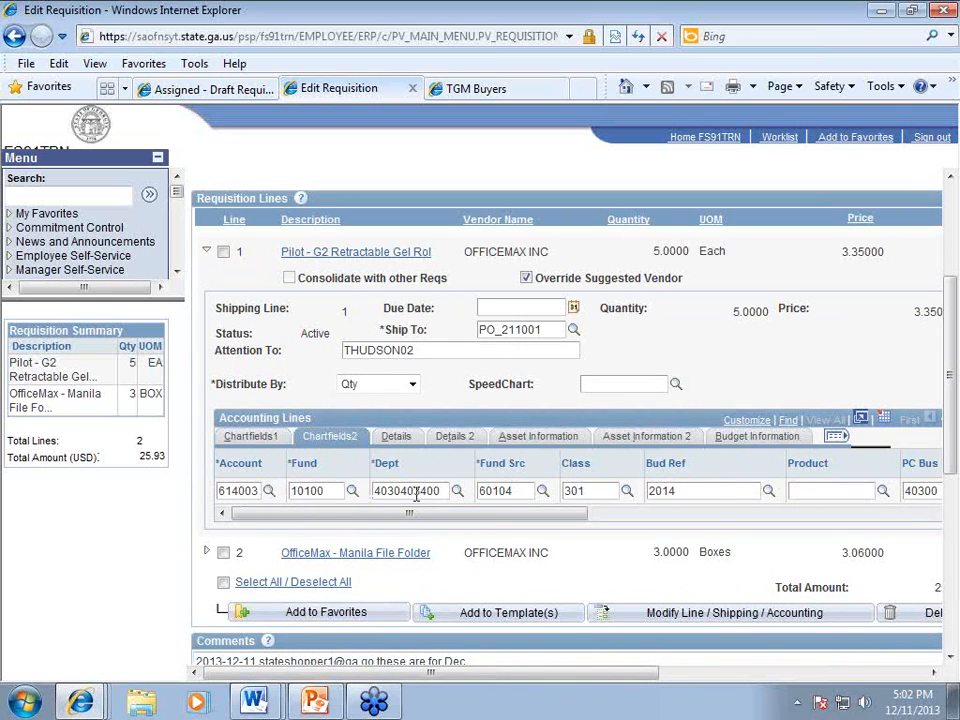
click(261, 489)
key(BackSpace)
text(1)
drag(497, 684, 581, 681)
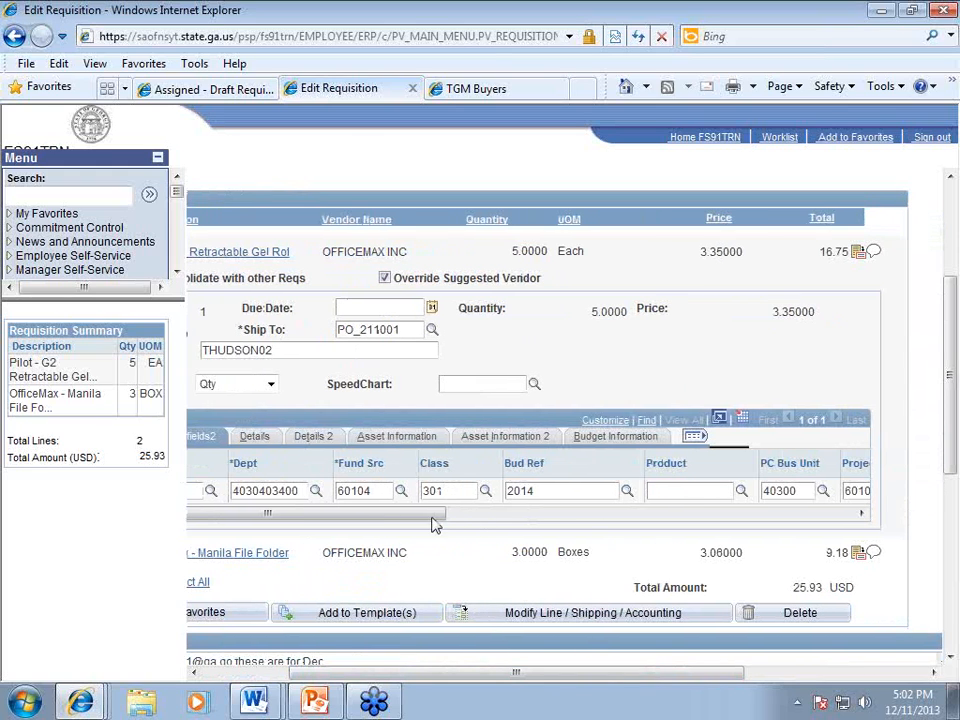
drag(432, 522, 838, 518)
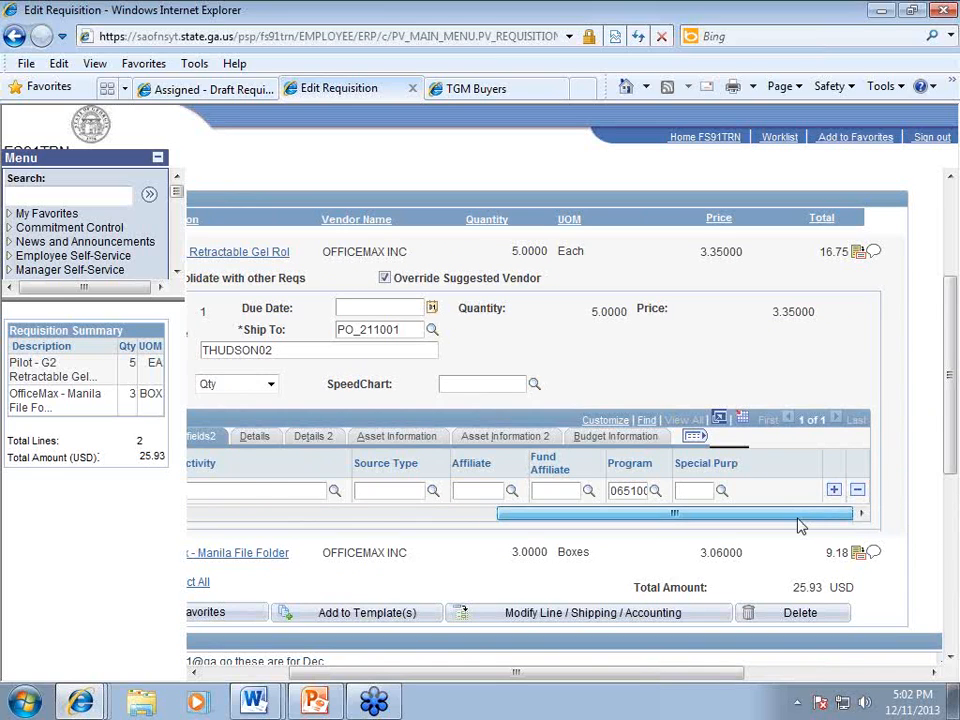
drag(799, 521, 350, 530)
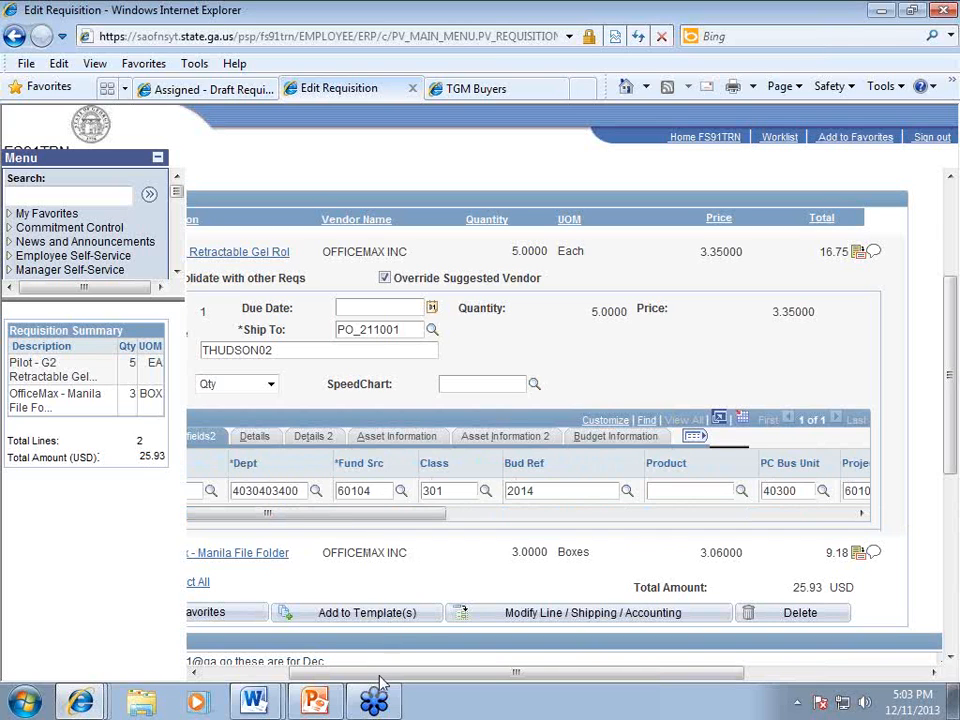
drag(373, 676, 278, 684)
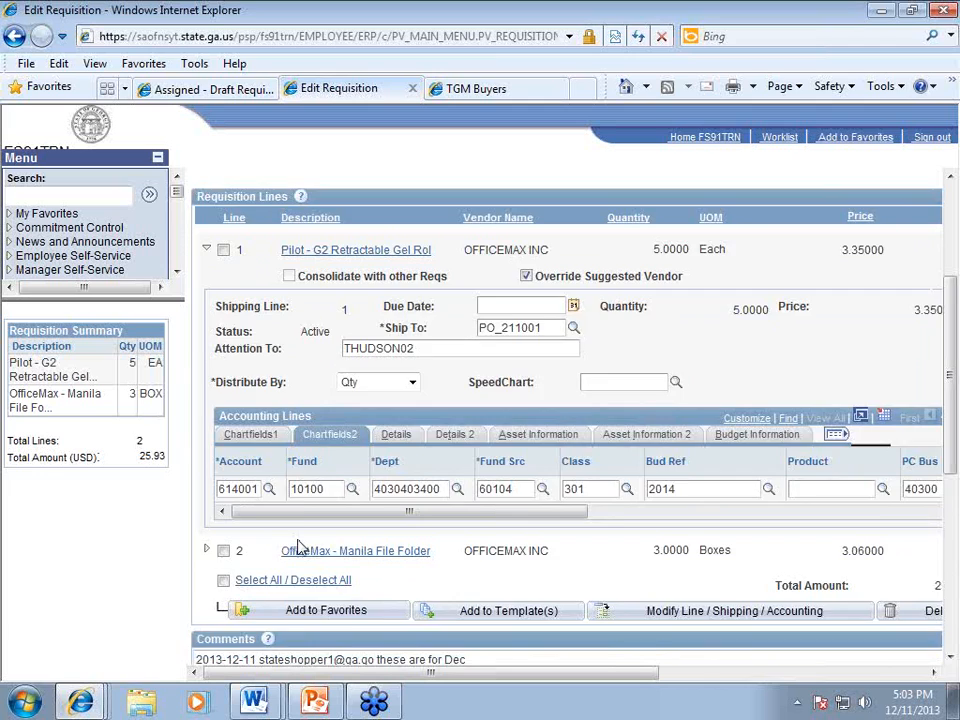
scroll(300, 546, down, 1)
scroll(303, 545, up, 1)
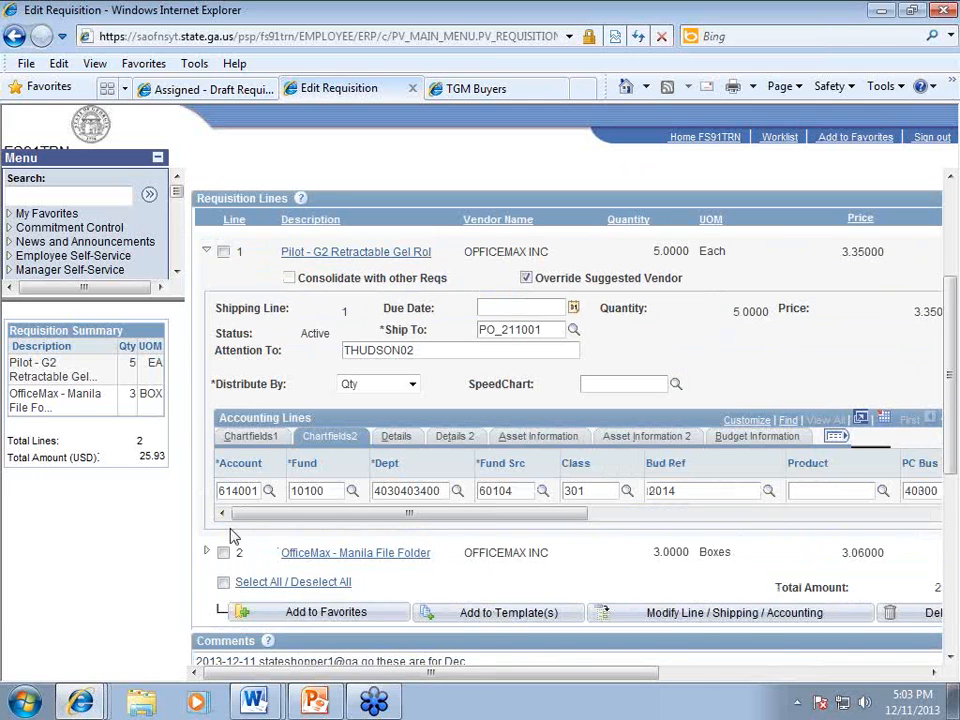
Step: Select both requisition lines and open Modify Line / Shipping / Accounting
click(224, 584)
click(707, 617)
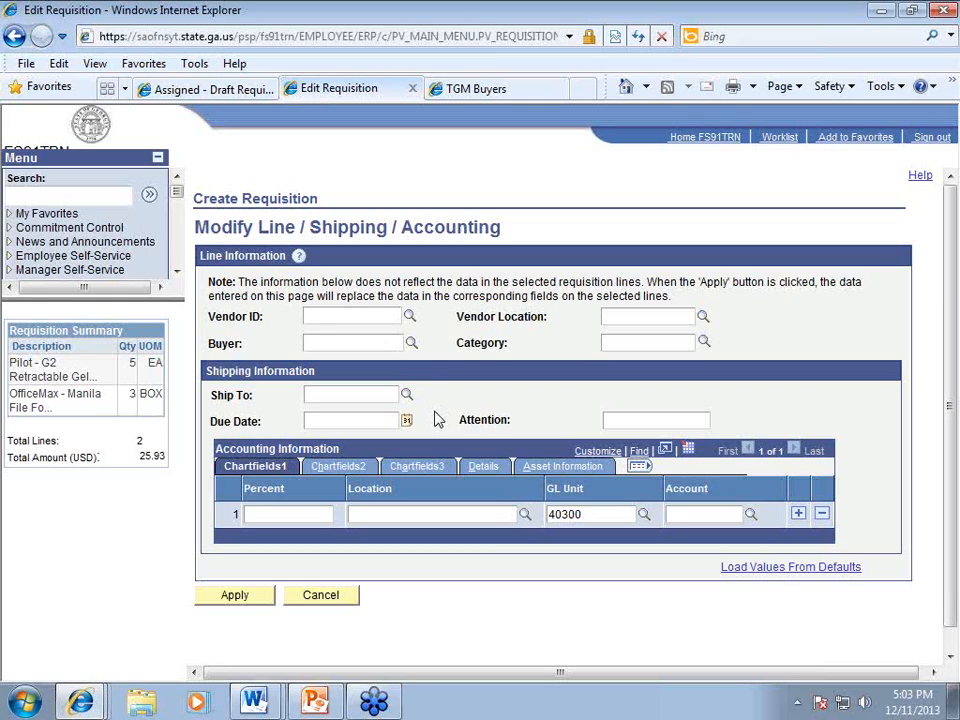
Step: Load default accounting values, set ship-to location PO_214001 for both lines, and apply
click(362, 395)
click(761, 570)
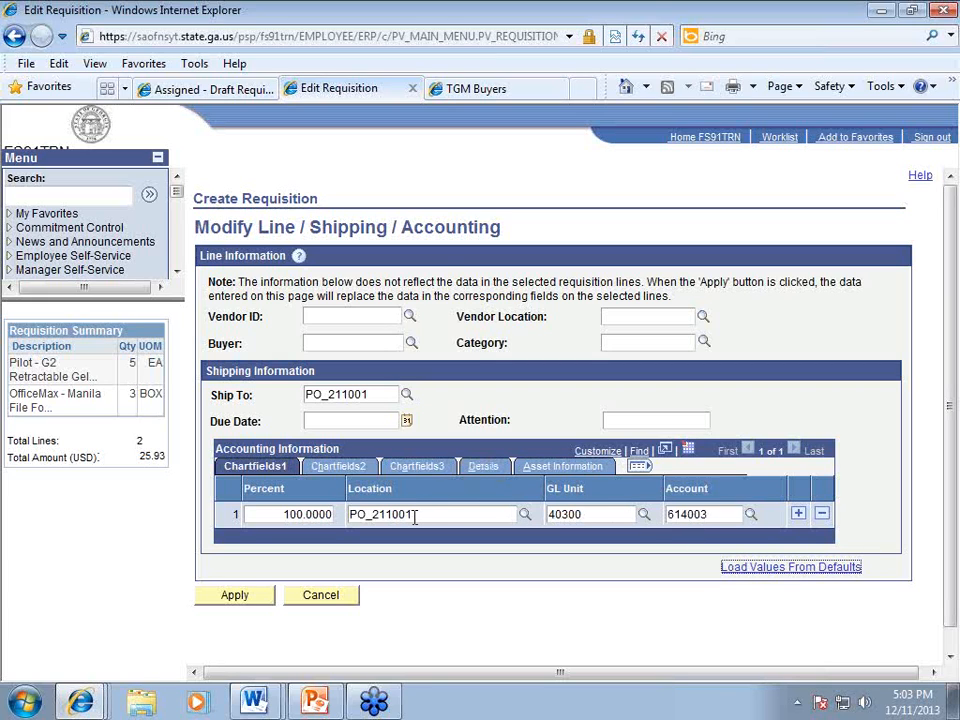
click(406, 398)
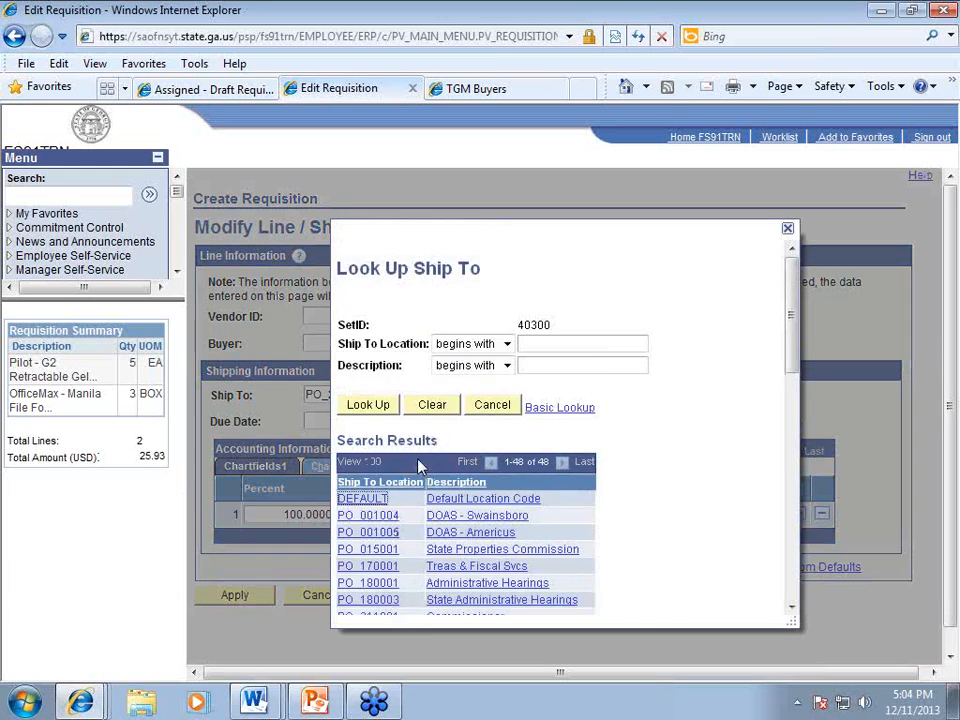
scroll(420, 466, down, 2)
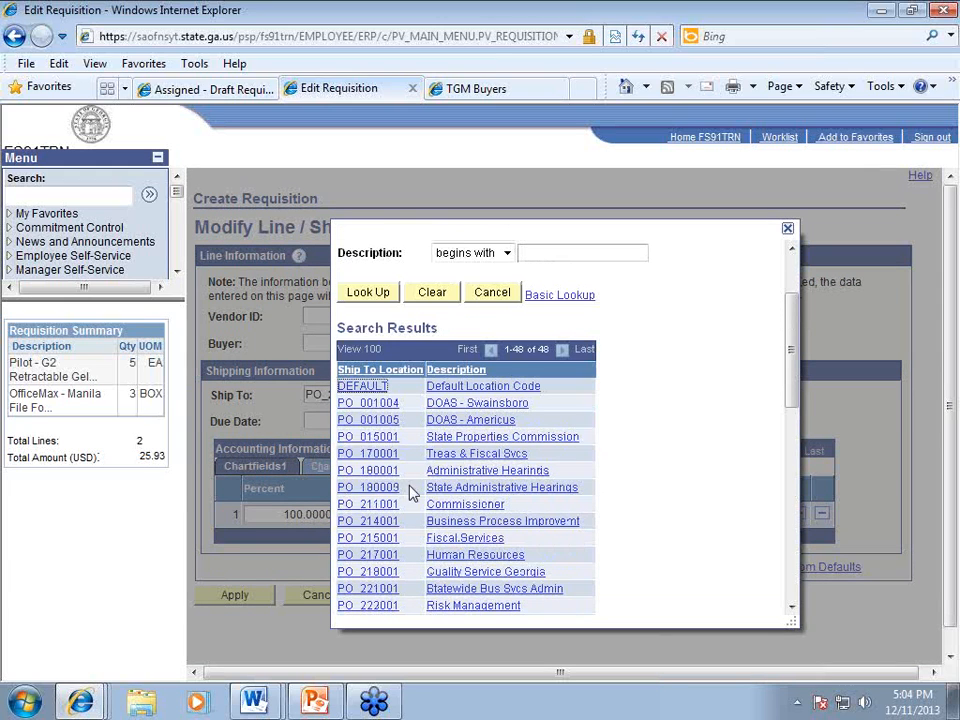
click(368, 522)
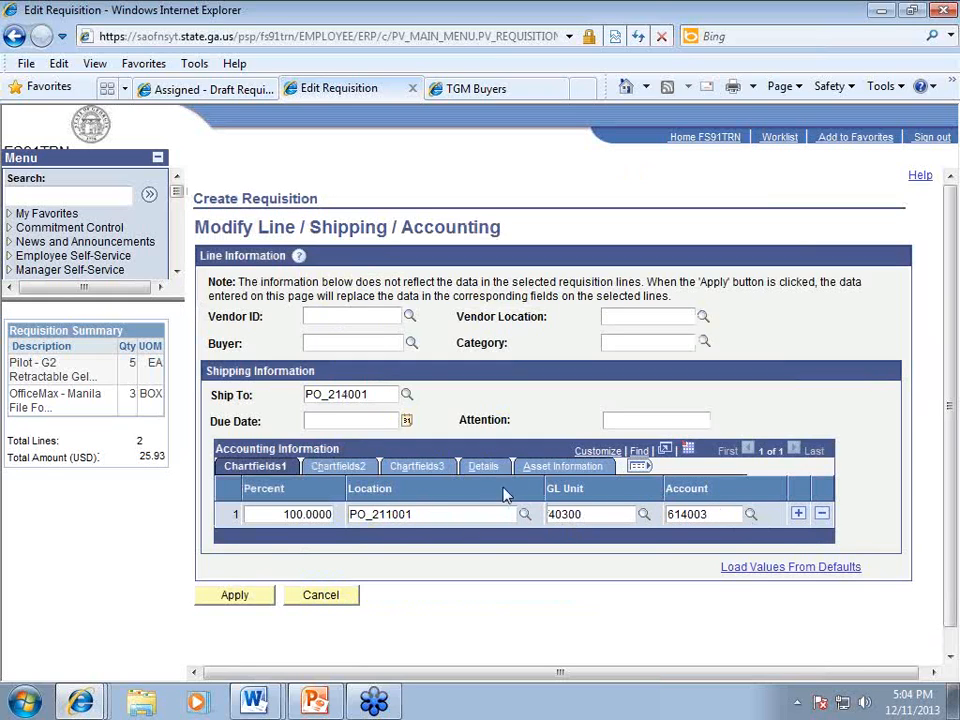
click(354, 467)
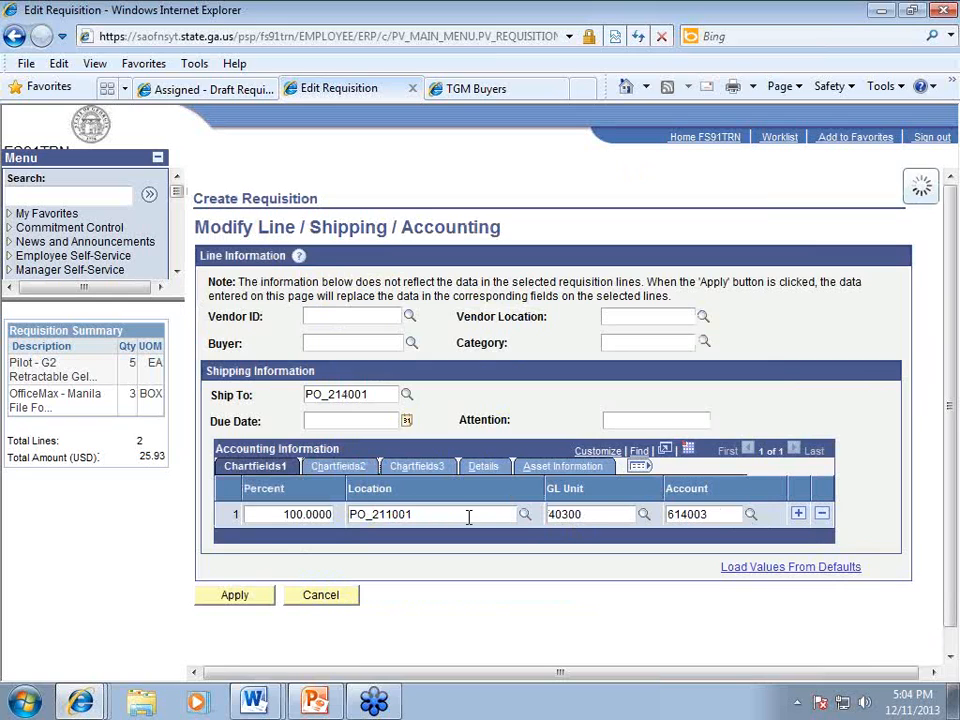
click(258, 467)
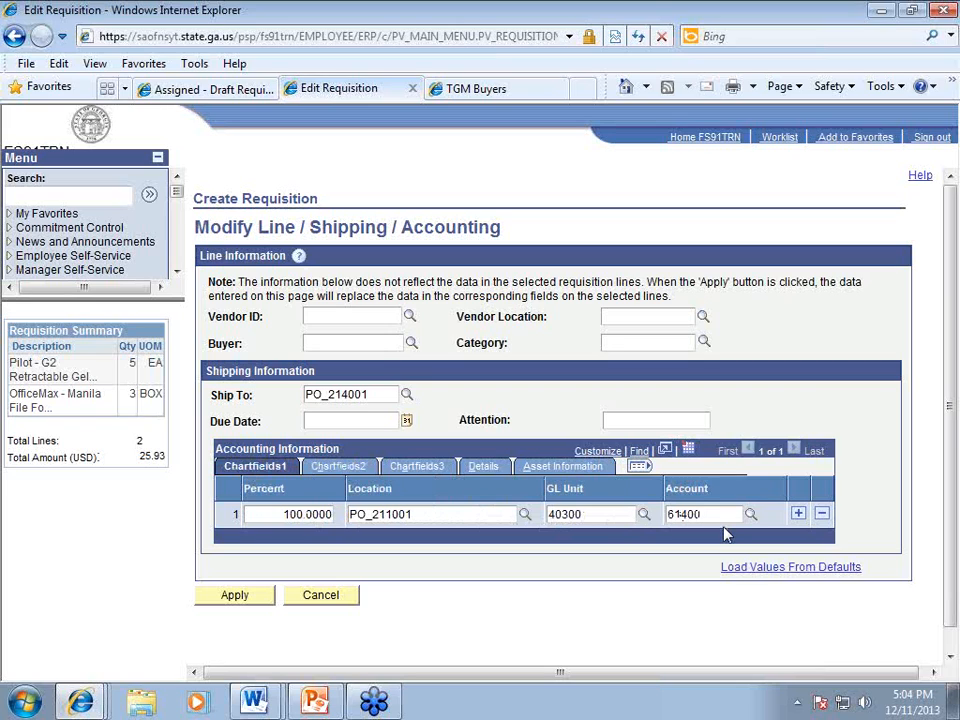
click(236, 597)
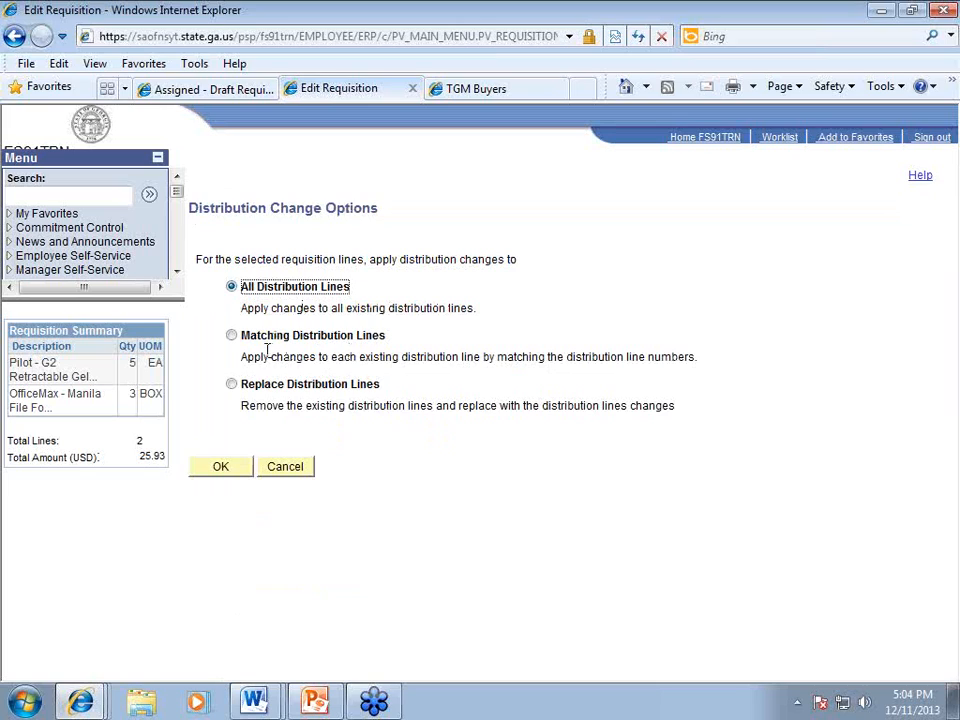
Step: Apply the changes to all distribution lines and confirm line 1 ships to PO_214001
click(224, 468)
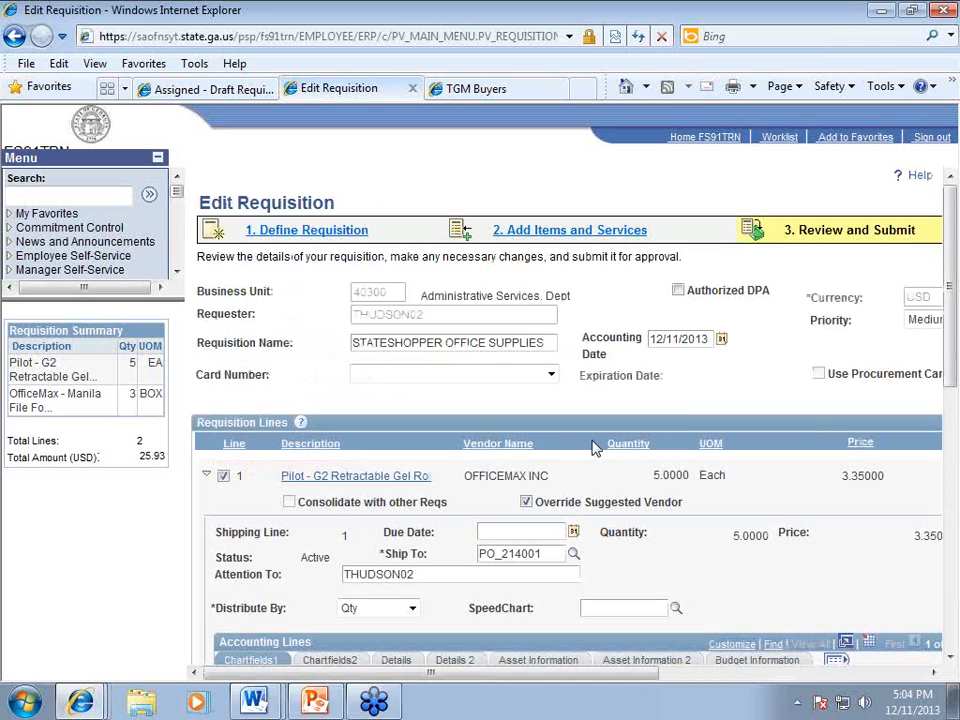
scroll(480, 495, down, 5)
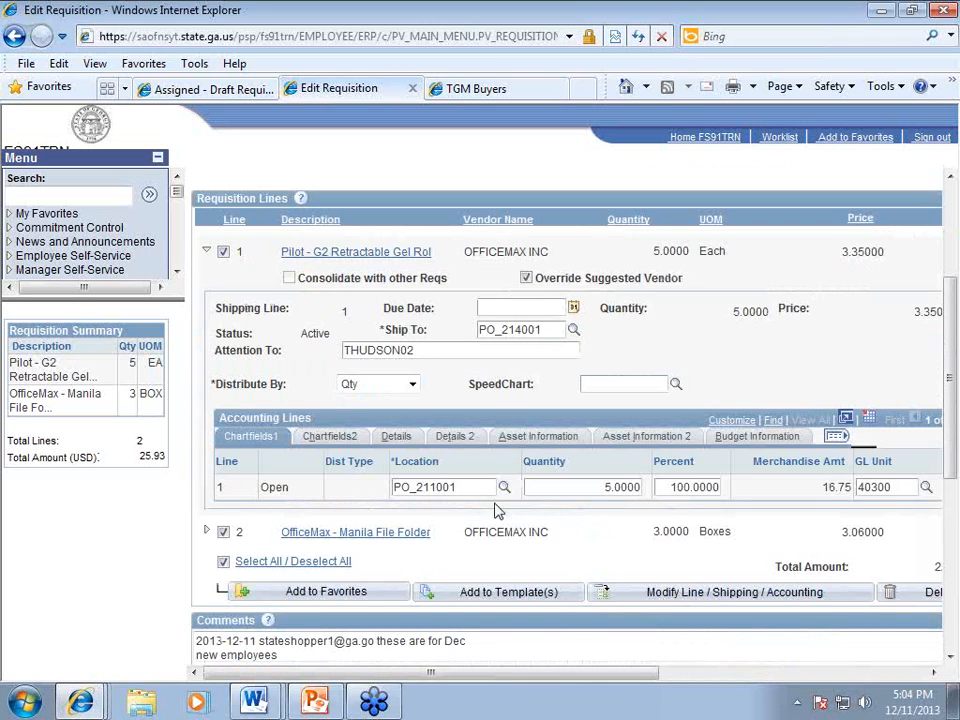
scroll(503, 513, down, 3)
scroll(510, 500, up, 3)
drag(551, 332, 465, 344)
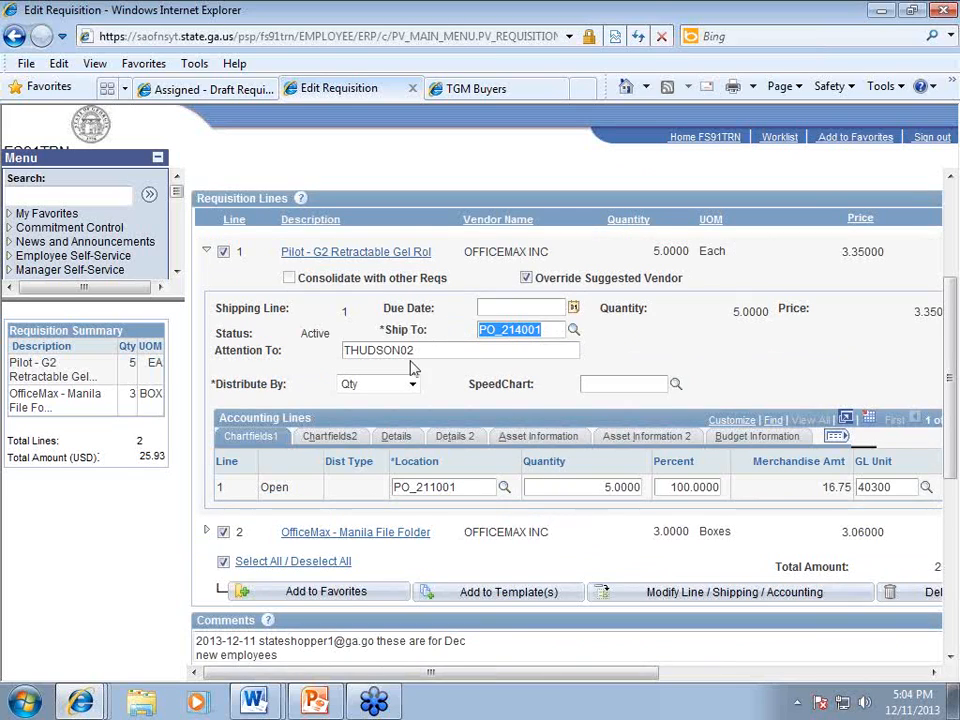
Step: Check that line 2 ships to PO_214001 with account 614001 and fund 10100
click(209, 531)
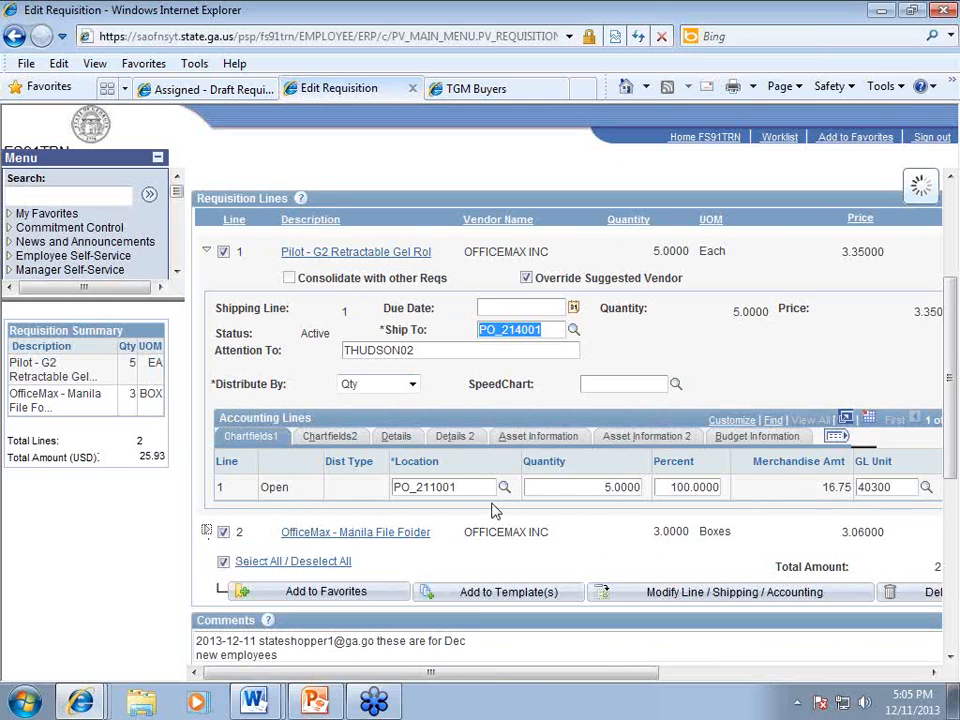
scroll(493, 508, down, 3)
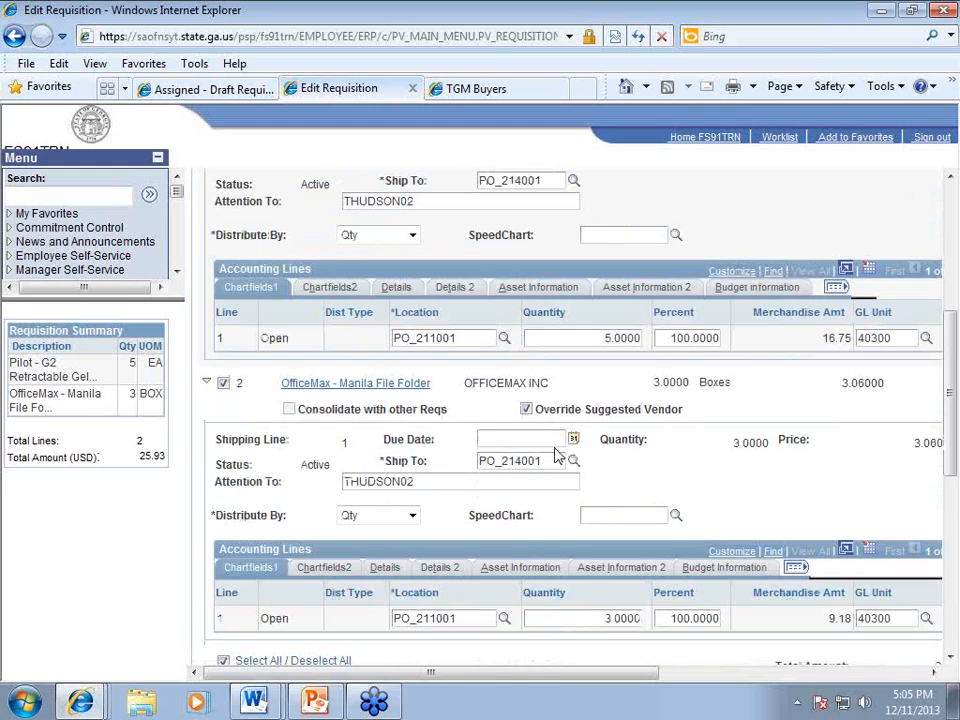
double_click(517, 466)
click(688, 470)
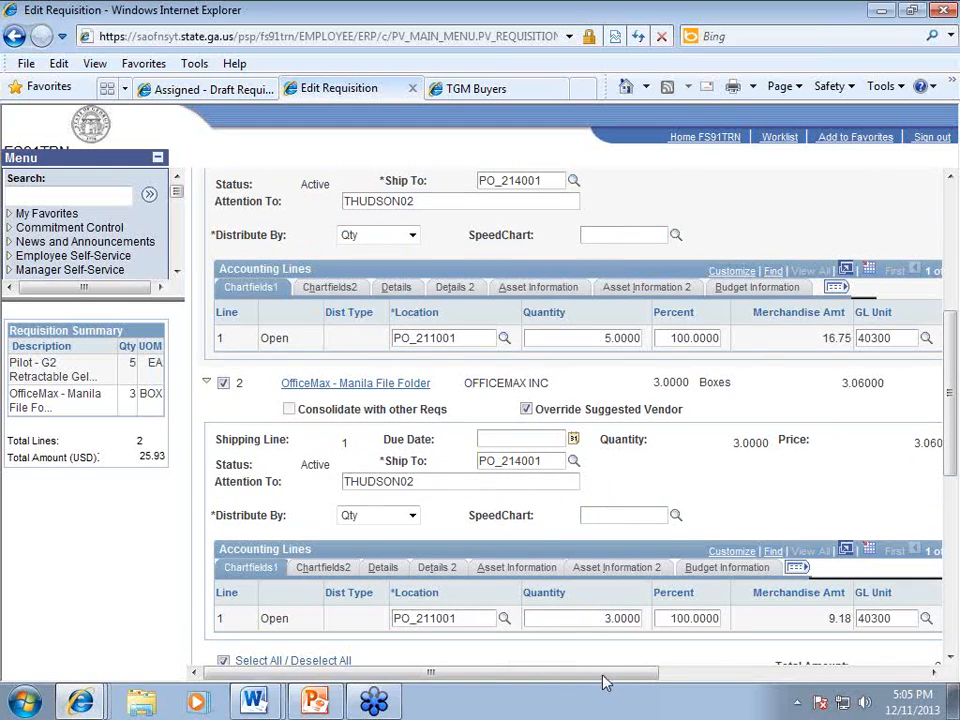
mouse_move(606, 680)
mouse_down()
mouse_move(692, 678)
mouse_move(595, 679)
mouse_up()
click(330, 568)
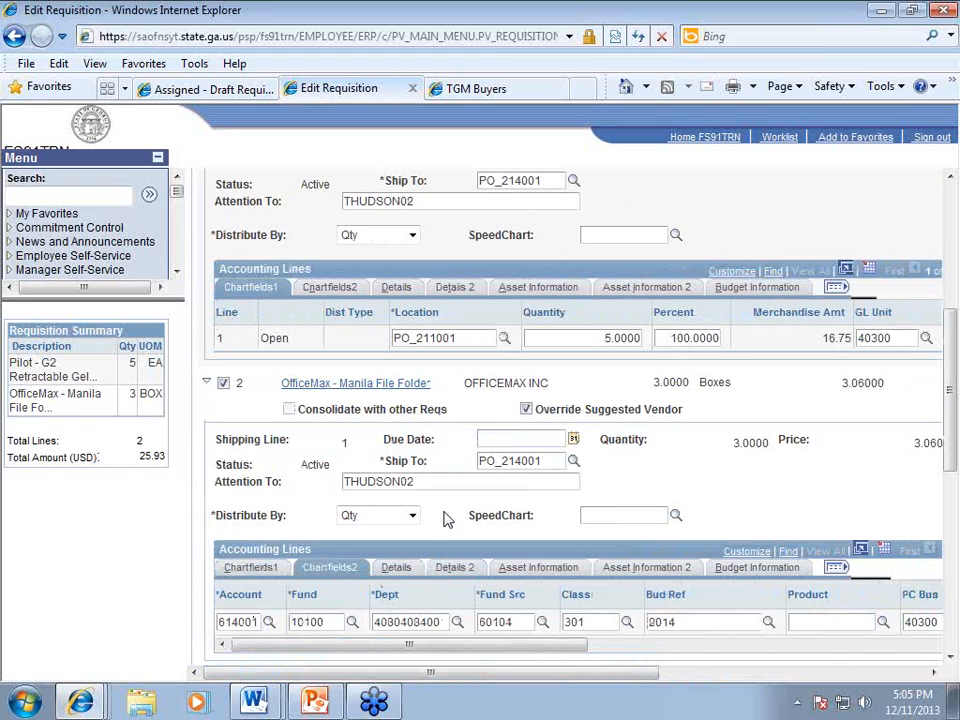
double_click(494, 386)
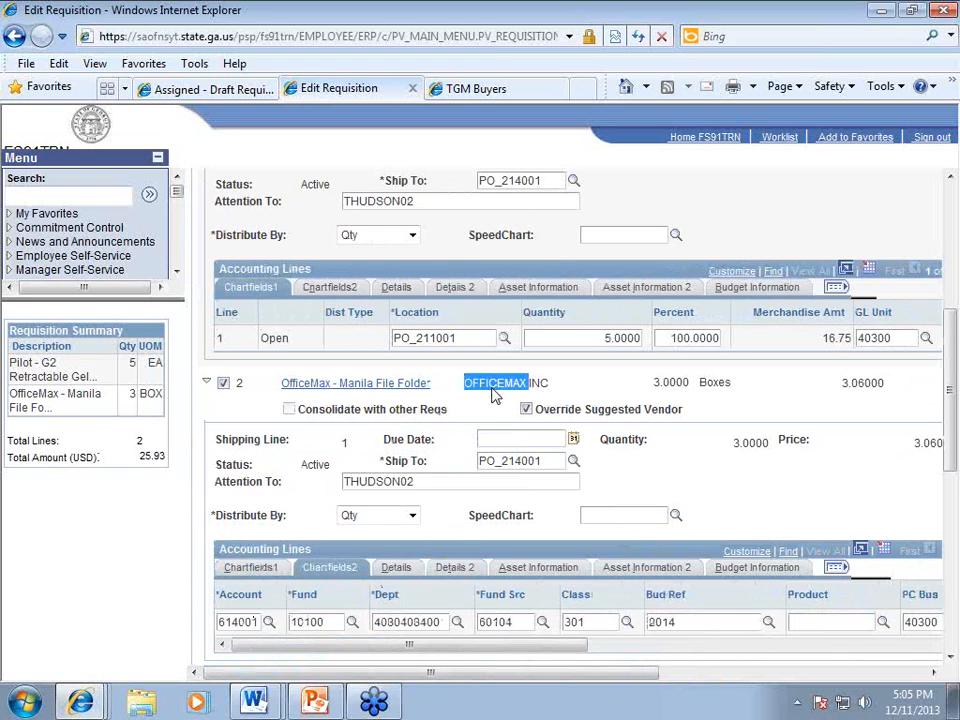
scroll(510, 428, up, 3)
click(696, 364)
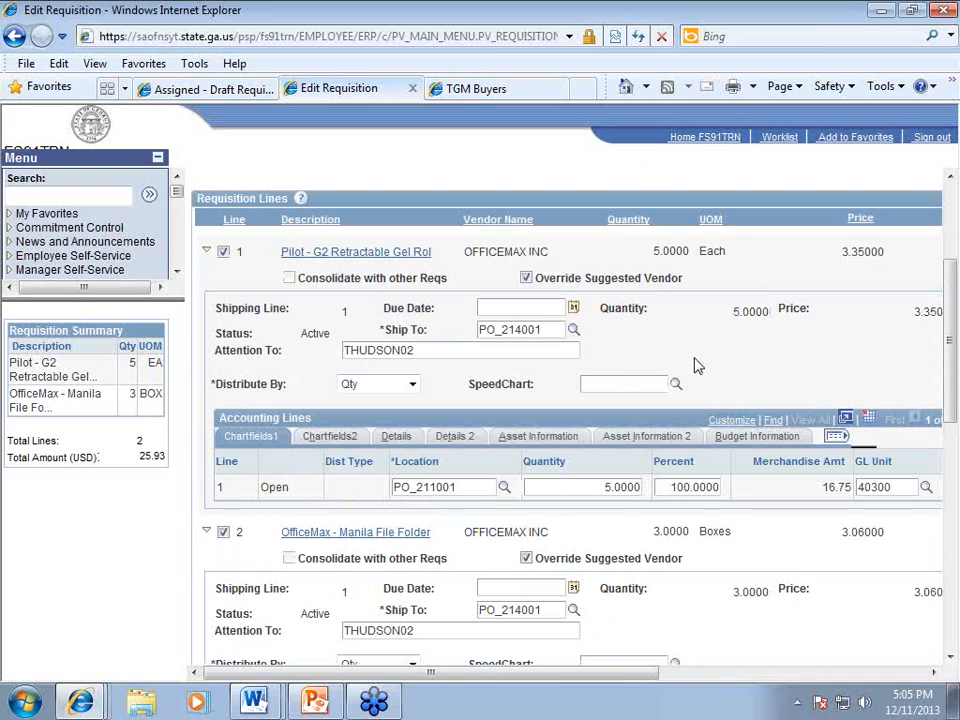
scroll(703, 391, up, 1)
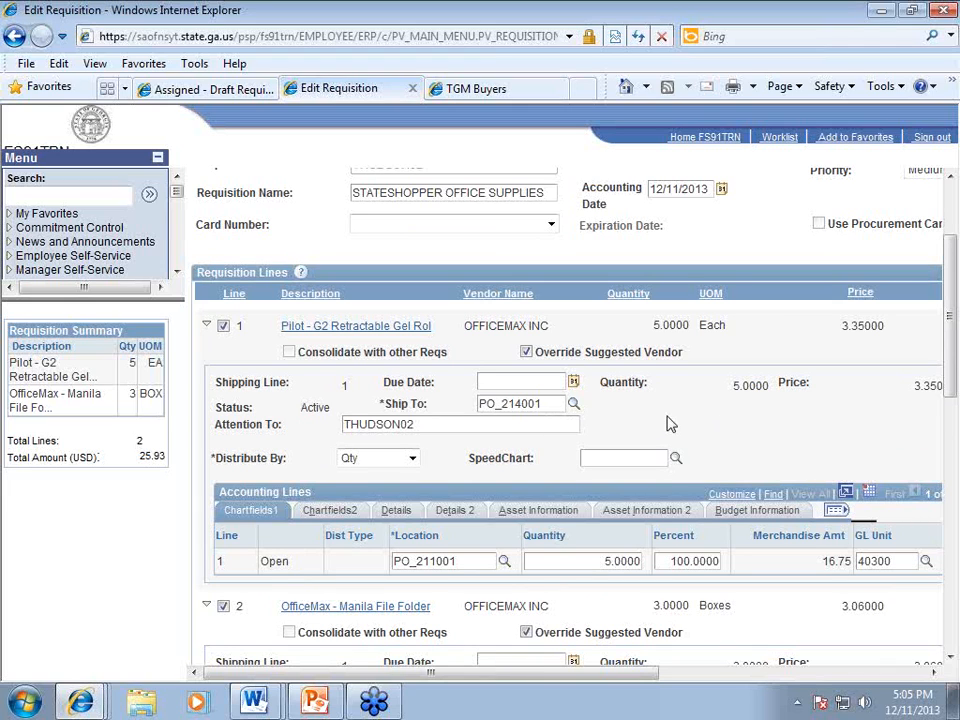
scroll(670, 424, down, 3)
scroll(670, 420, down, 2)
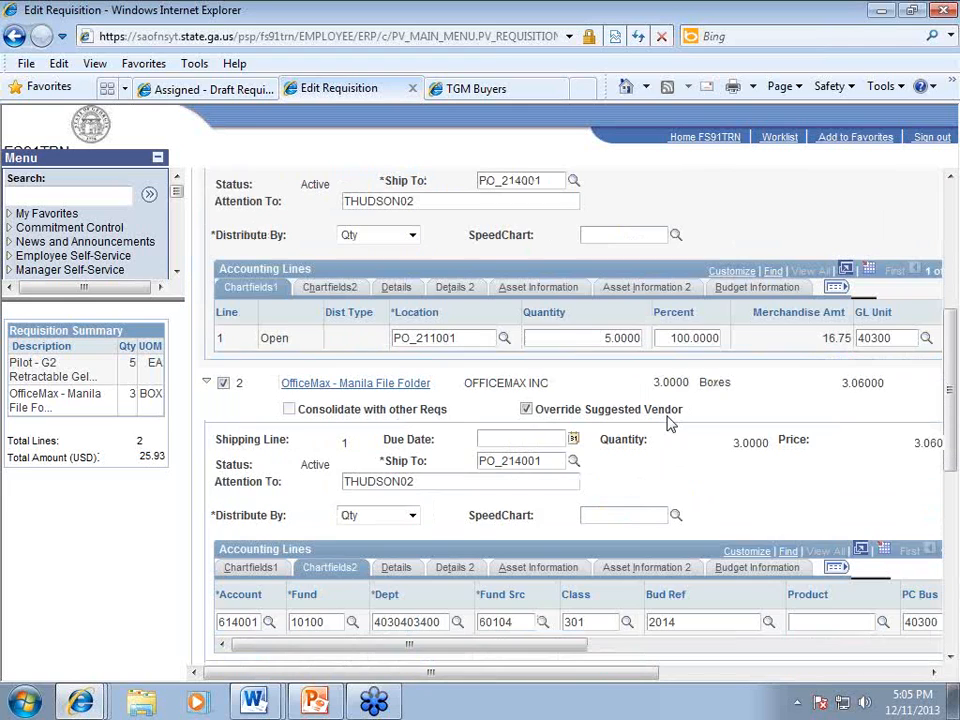
scroll(670, 424, down, 6)
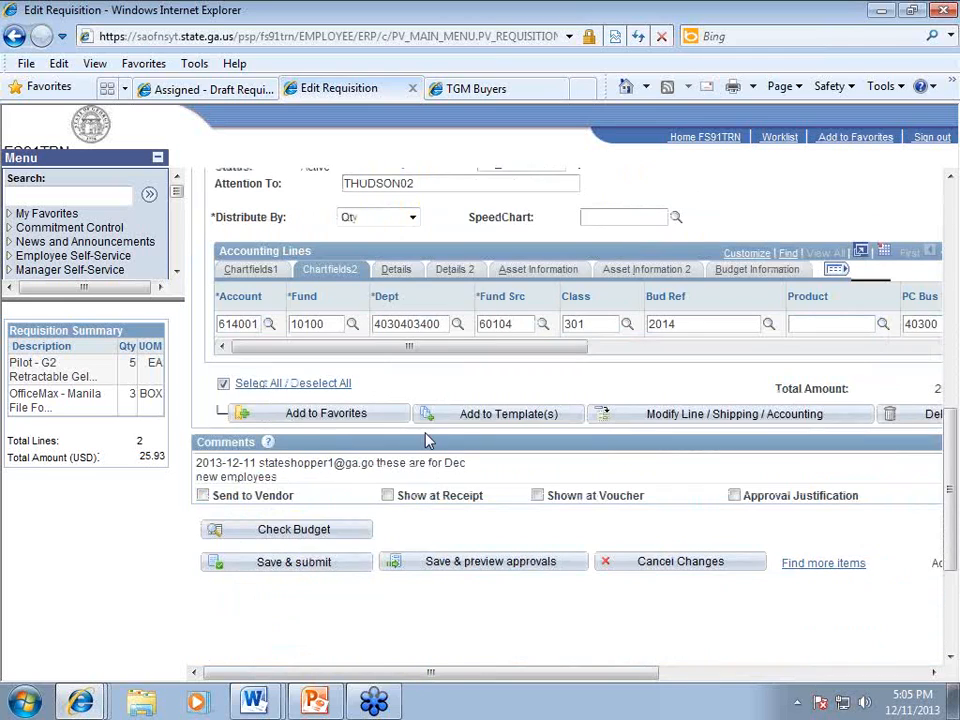
Step: Mark the requisition comment as approval justification, not sent to the vendor
drag(196, 463, 357, 467)
click(370, 462)
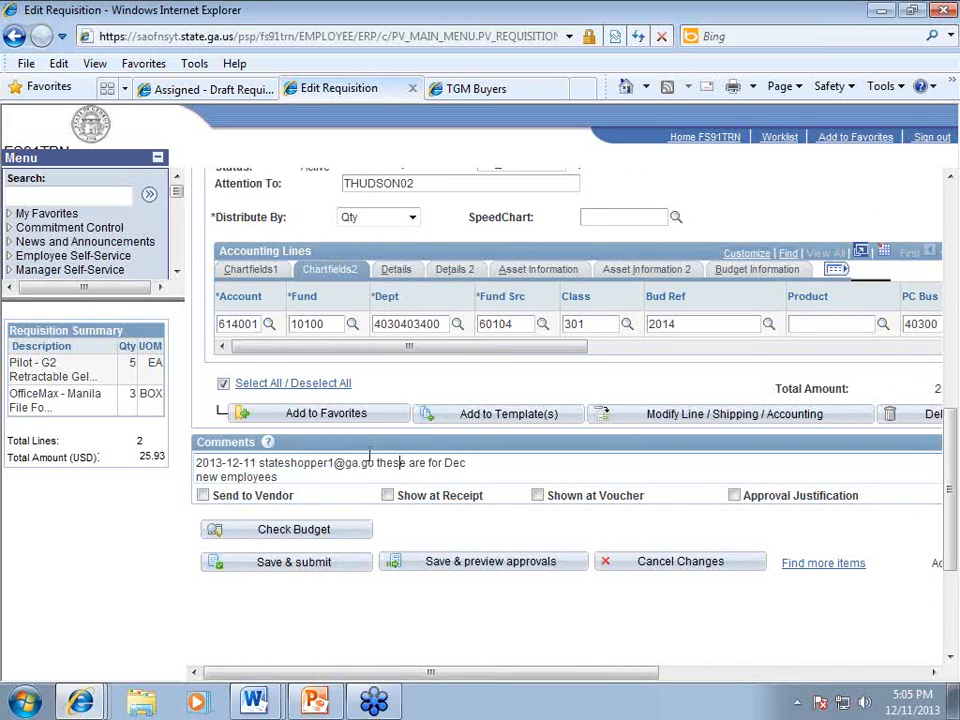
drag(361, 463, 473, 479)
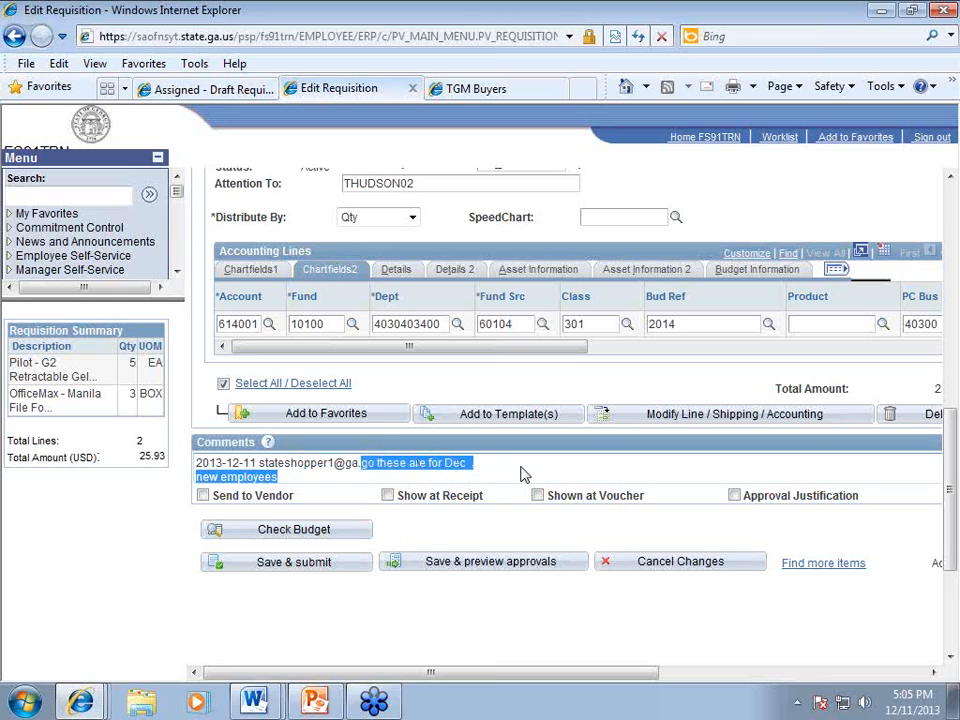
click(527, 475)
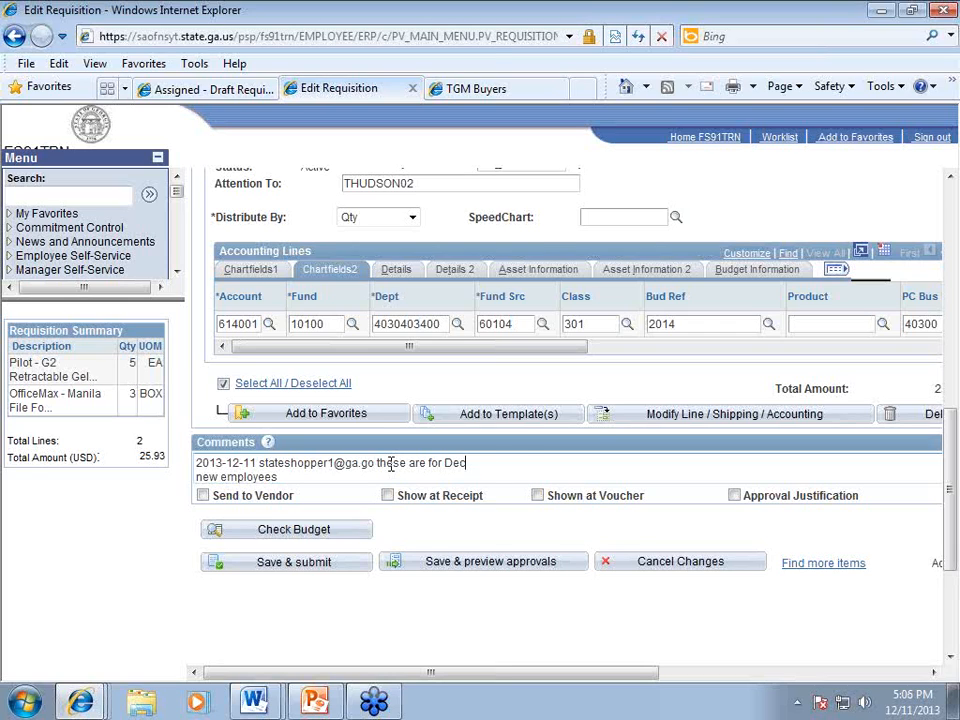
click(735, 496)
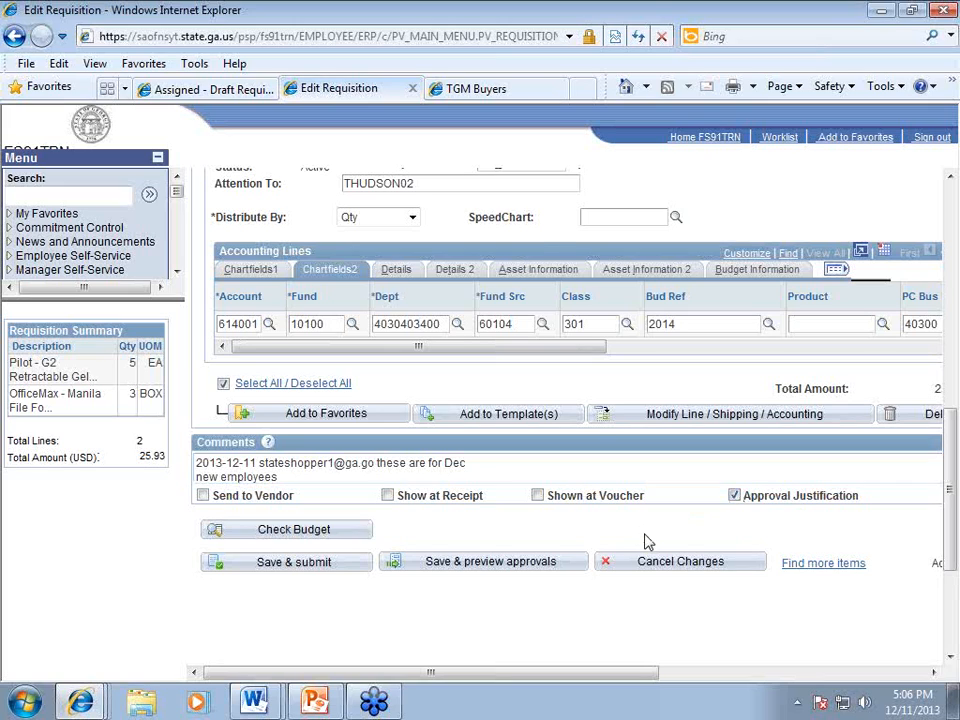
click(203, 496)
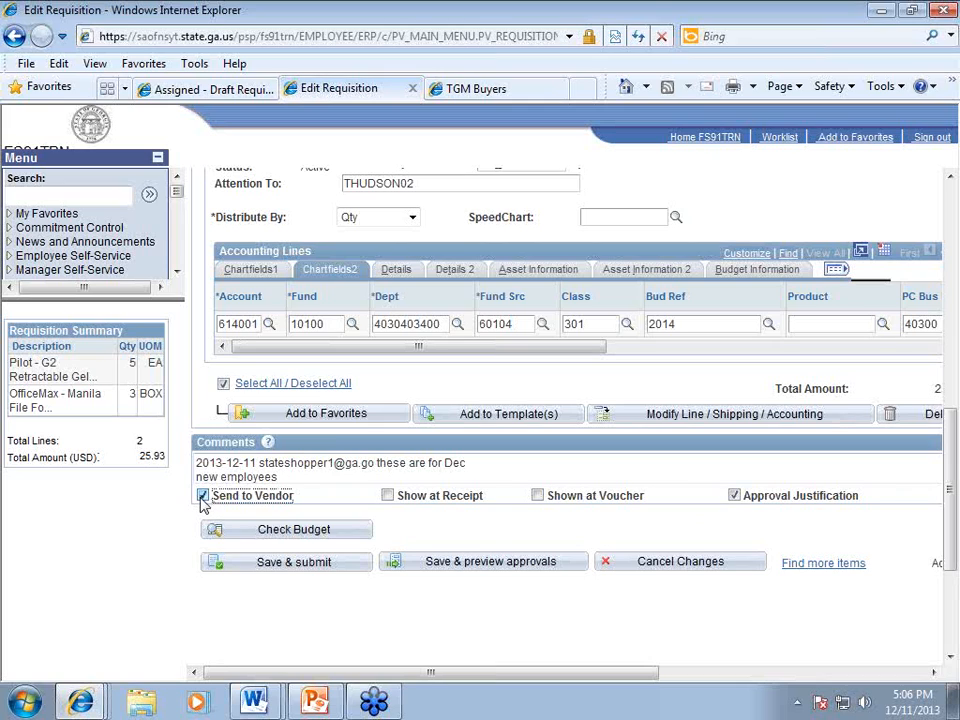
click(202, 496)
click(433, 538)
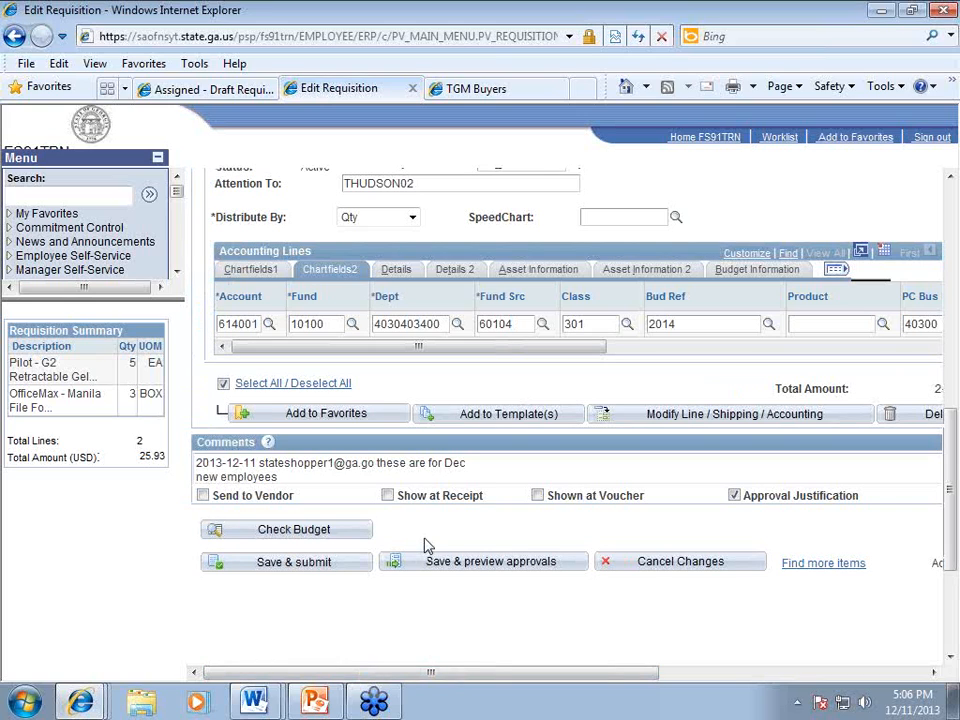
scroll(425, 545, up, 1)
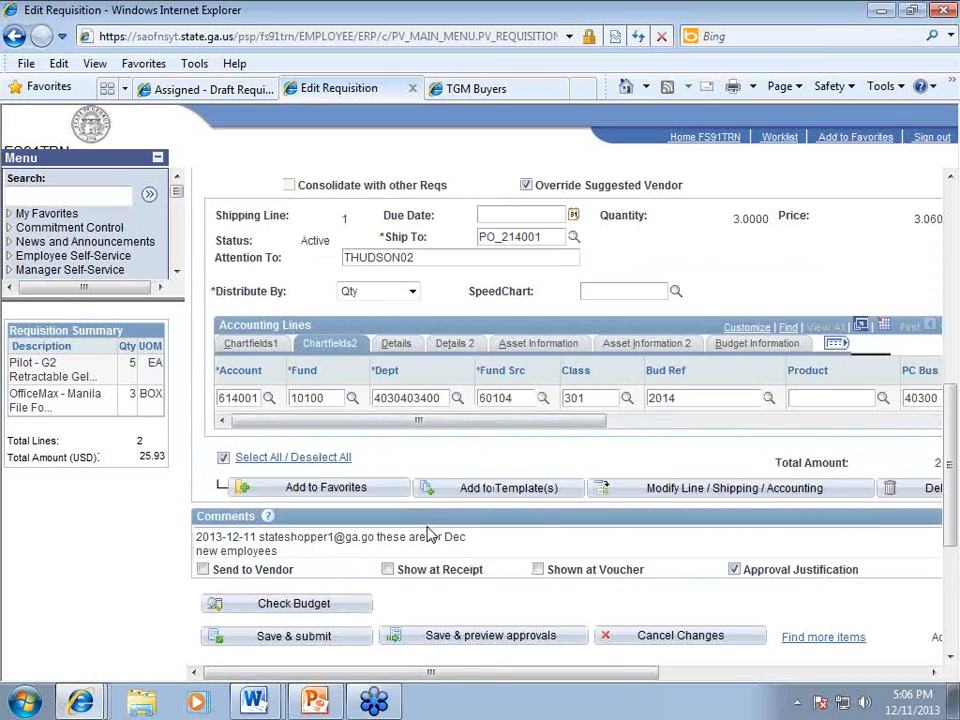
scroll(428, 537, down, 2)
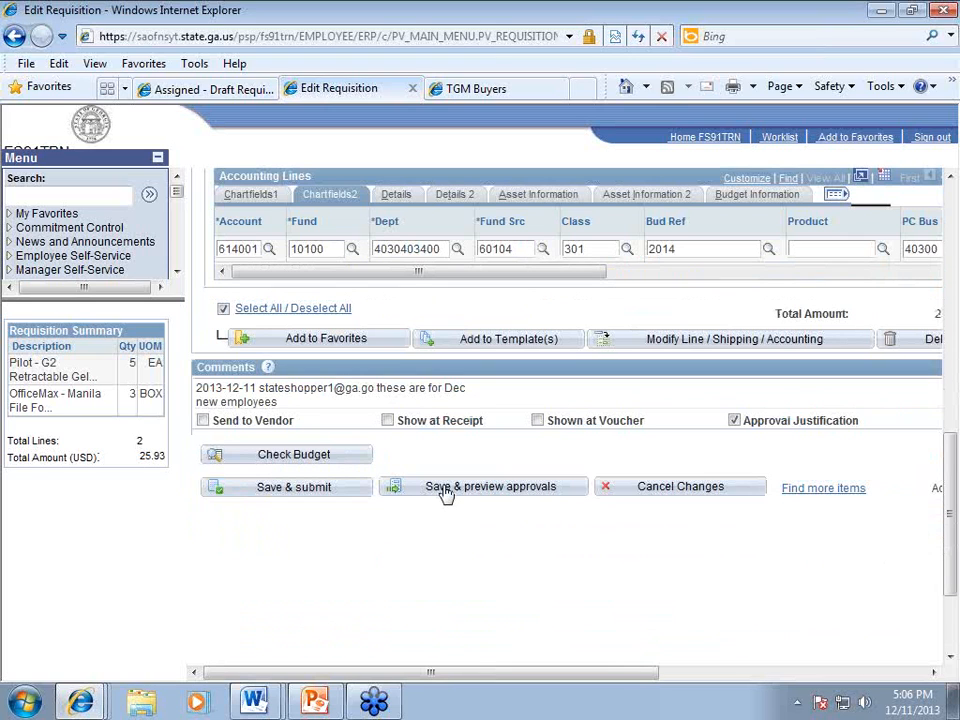
Step: Save the requisition and review its Origin Stage approval chain on the Confirmation page
click(446, 489)
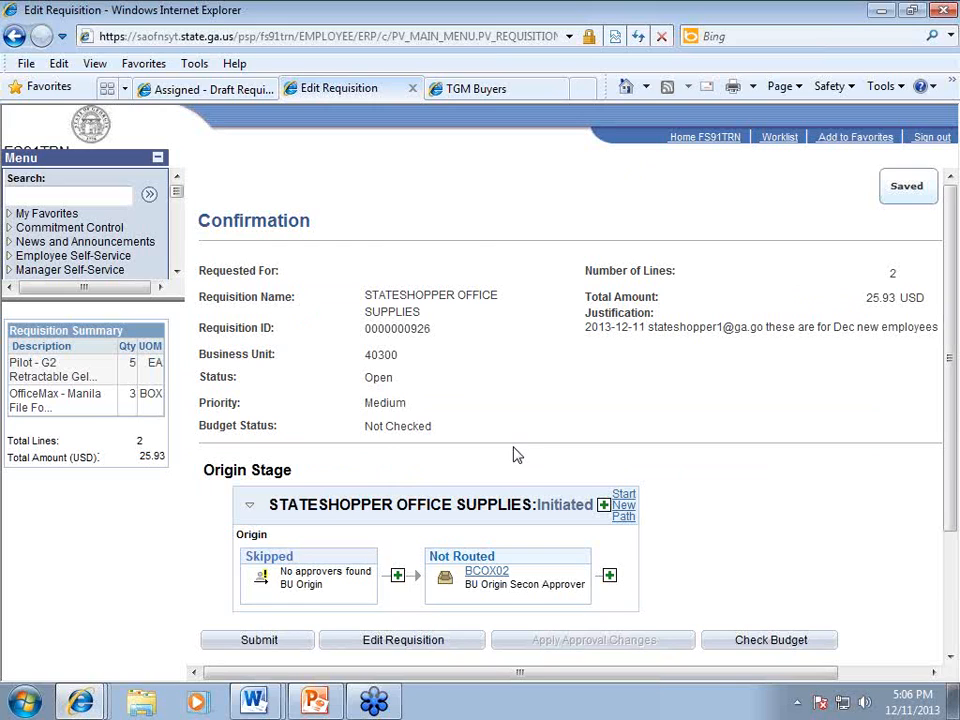
scroll(514, 444, down, 1)
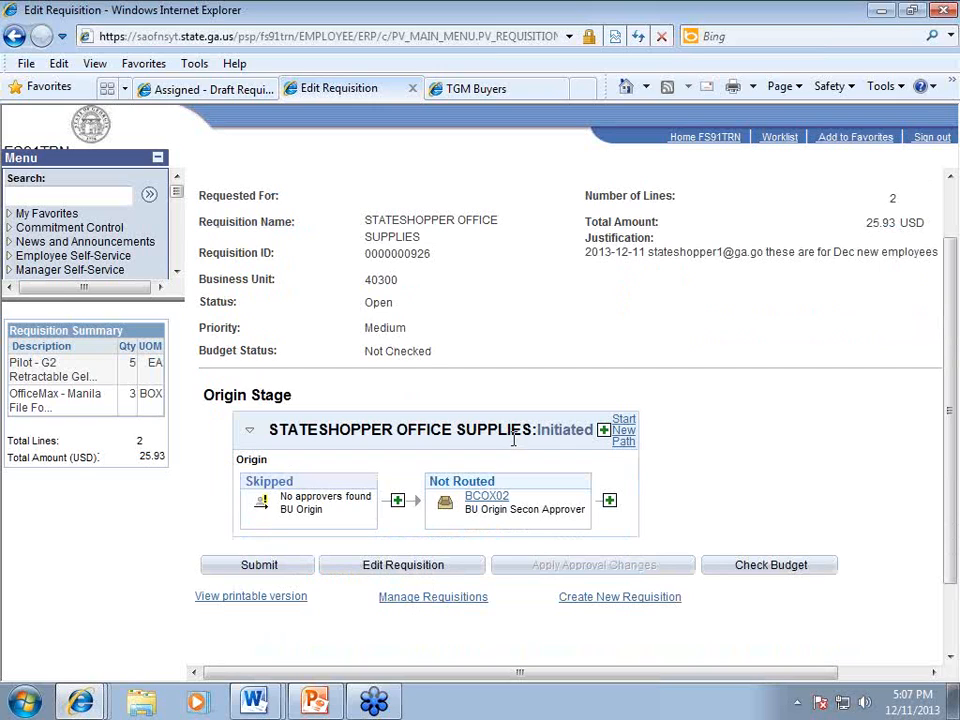
scroll(514, 440, down, 1)
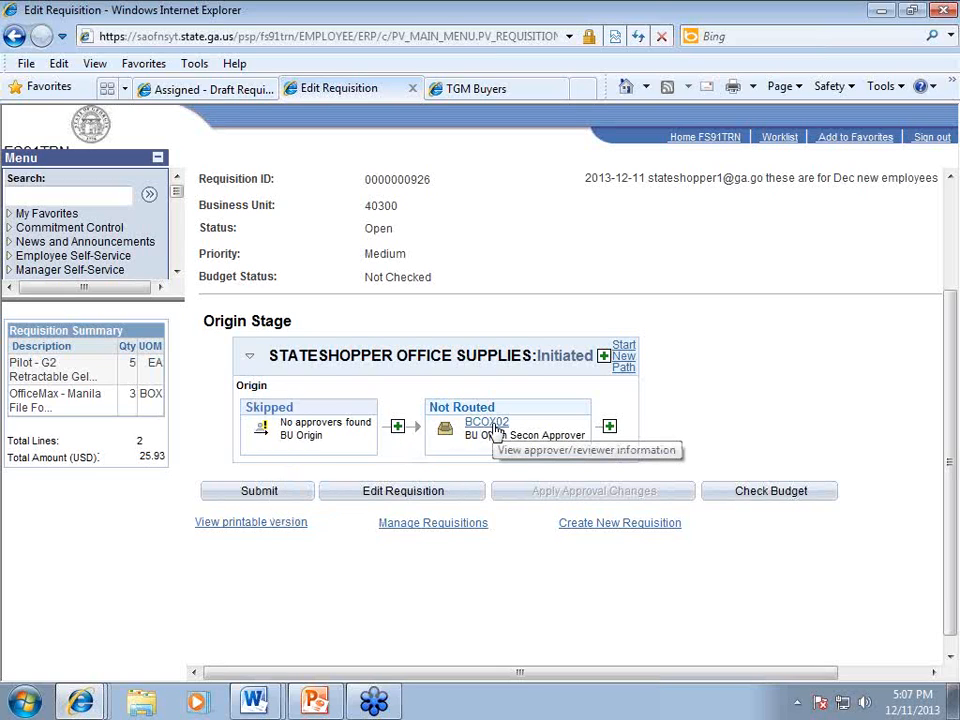
Step: Submit the office supplies requisition for approval
click(259, 492)
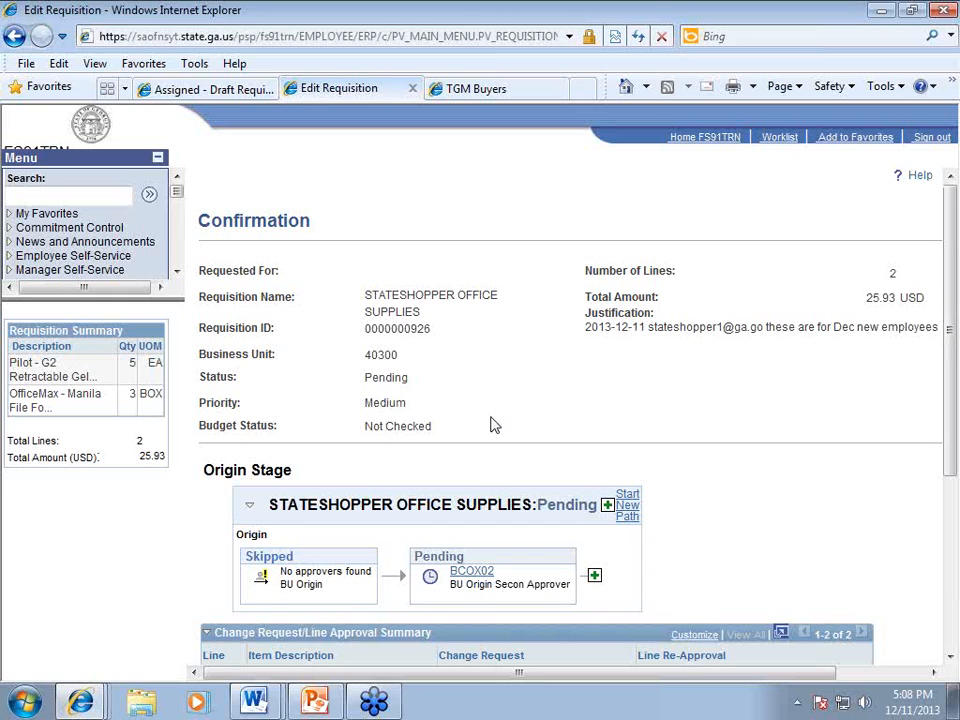
drag(565, 680, 602, 681)
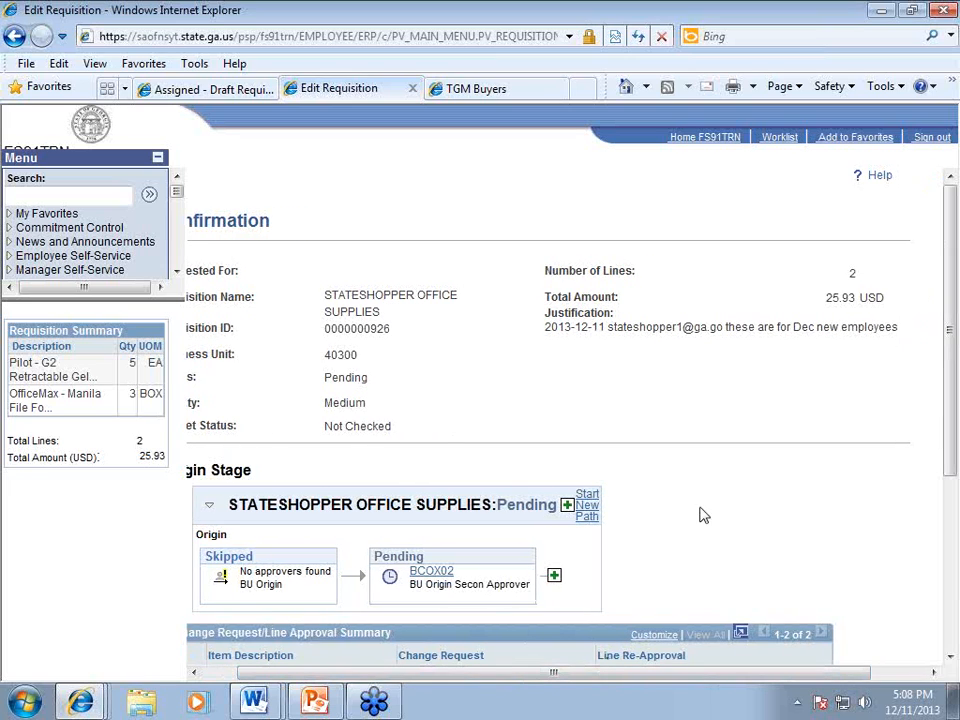
scroll(703, 514, down, 3)
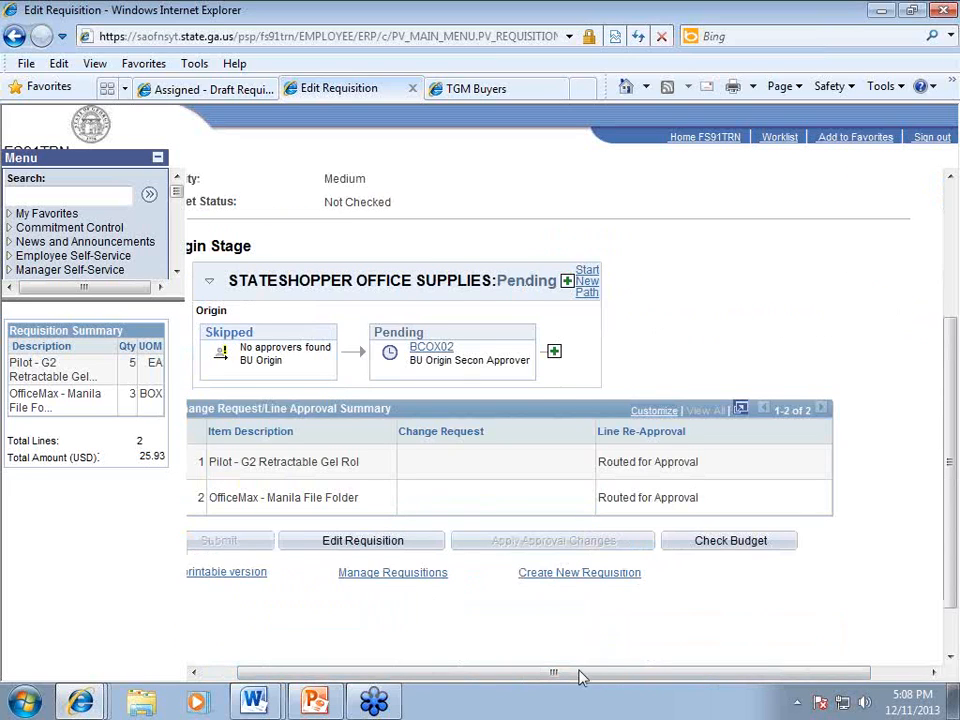
drag(578, 678, 546, 678)
scroll(523, 401, up, 3)
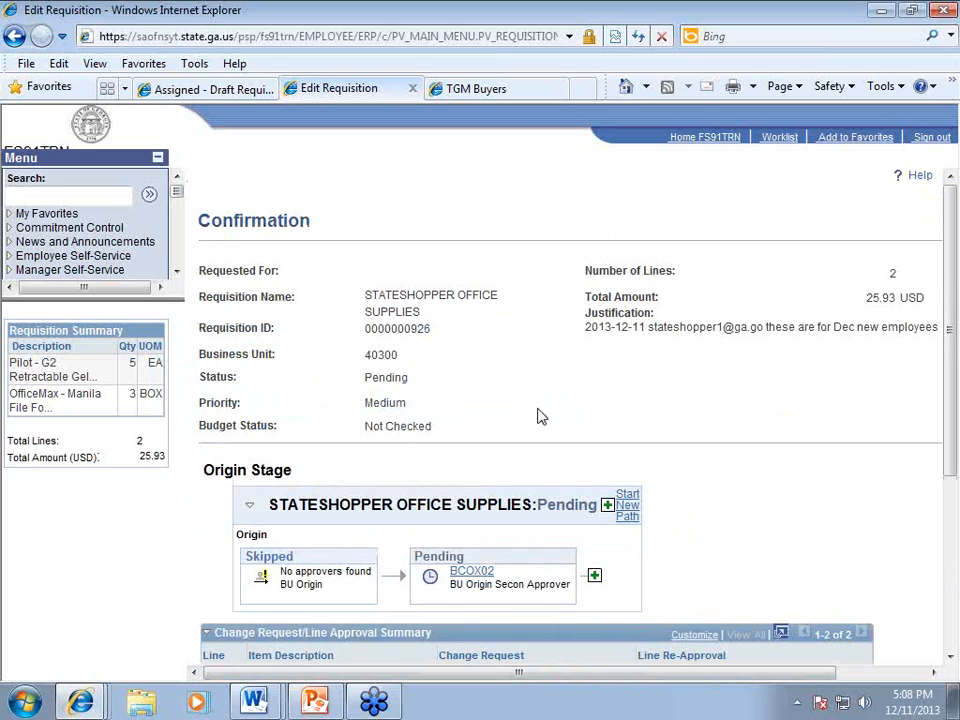
Step: Review the Pending requisition status and Not Checked budget status
double_click(390, 377)
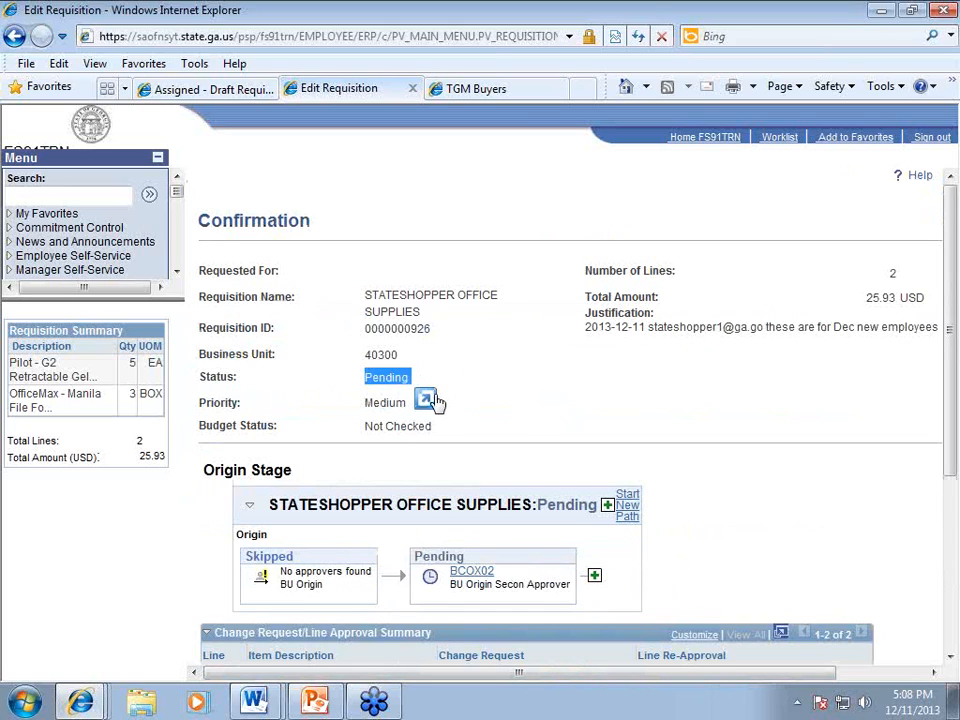
click(388, 426)
double_click(381, 424)
click(508, 420)
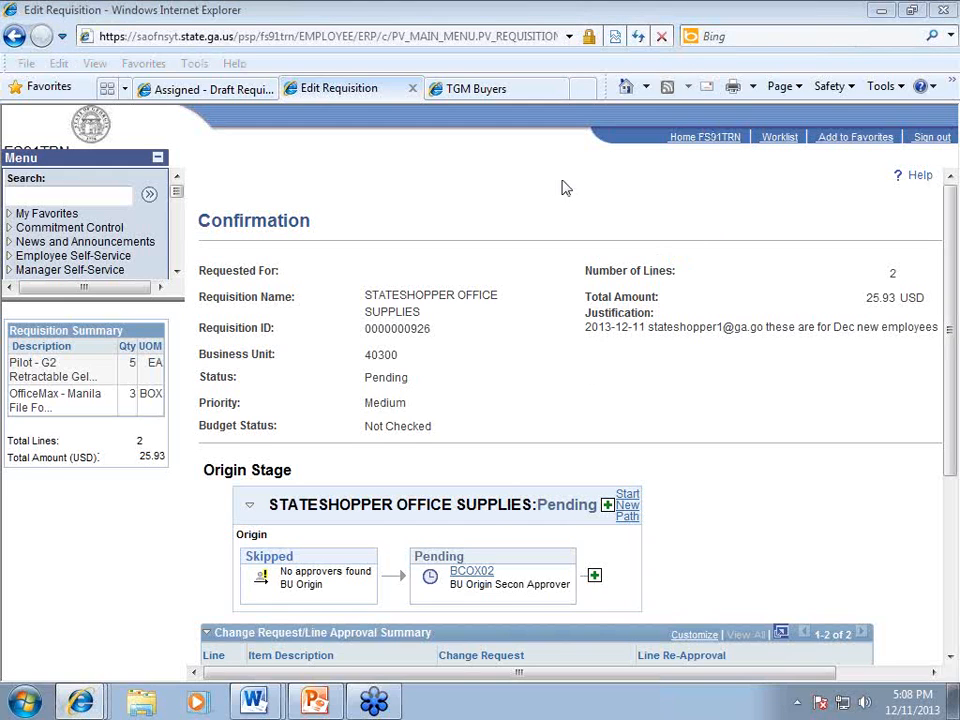
click(731, 385)
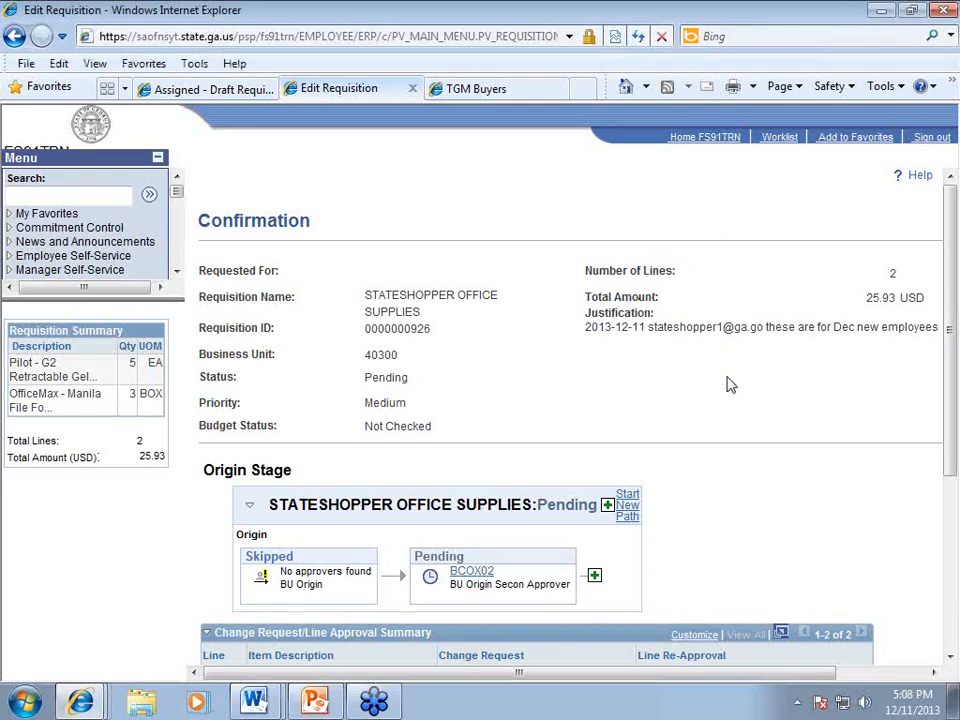
scroll(731, 385, down, 3)
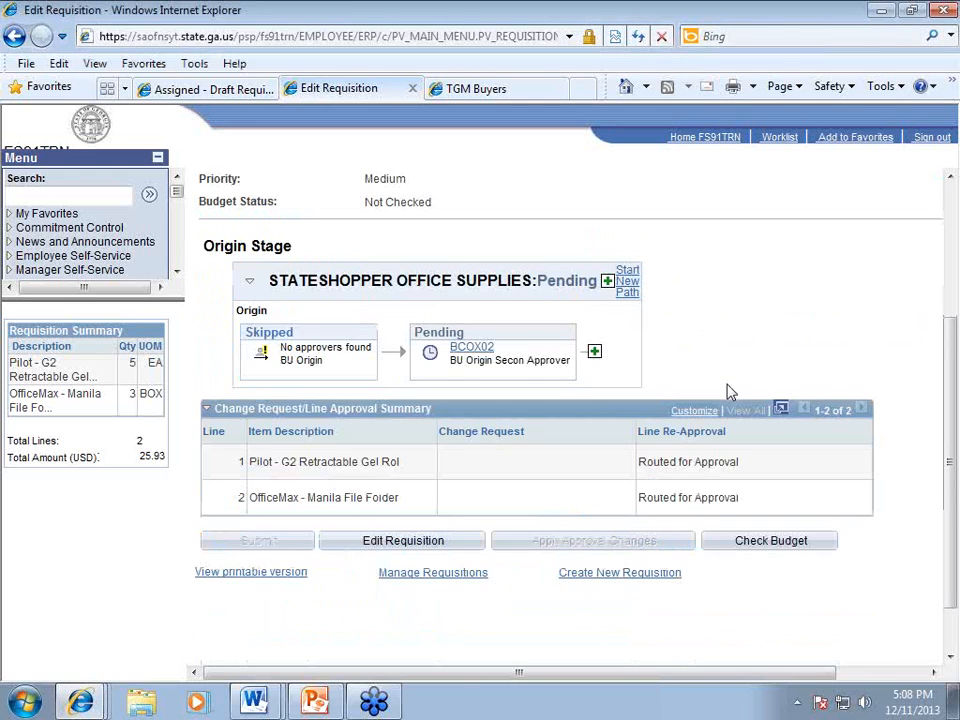
Step: Start a new requisition and open Georgia Virtual Catalogs from the Web merchants in Add Items and Services
click(608, 576)
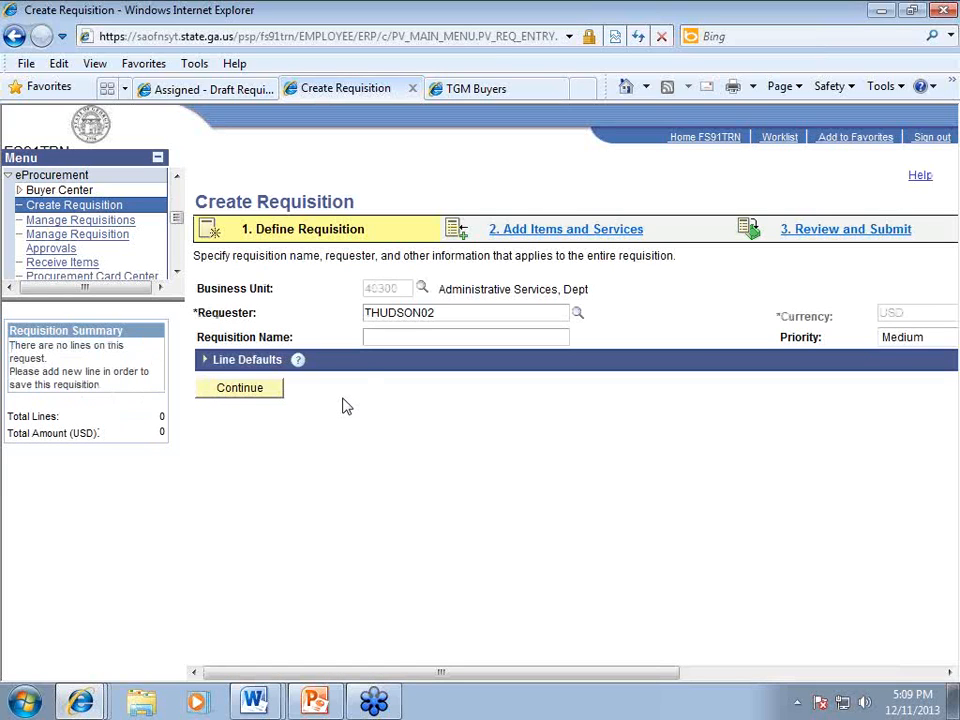
click(564, 238)
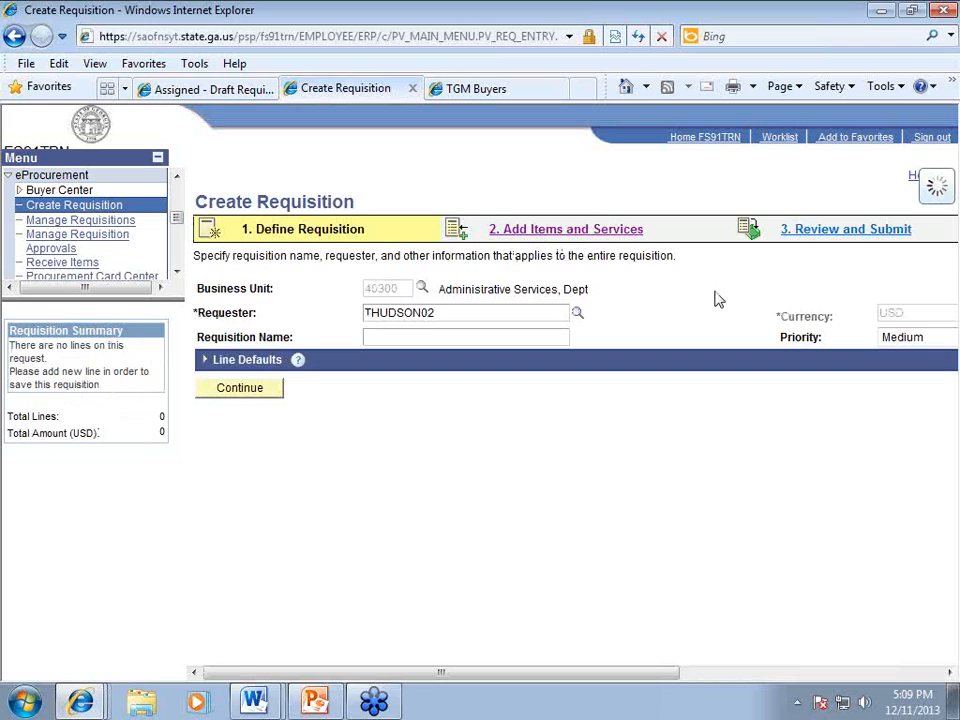
click(489, 303)
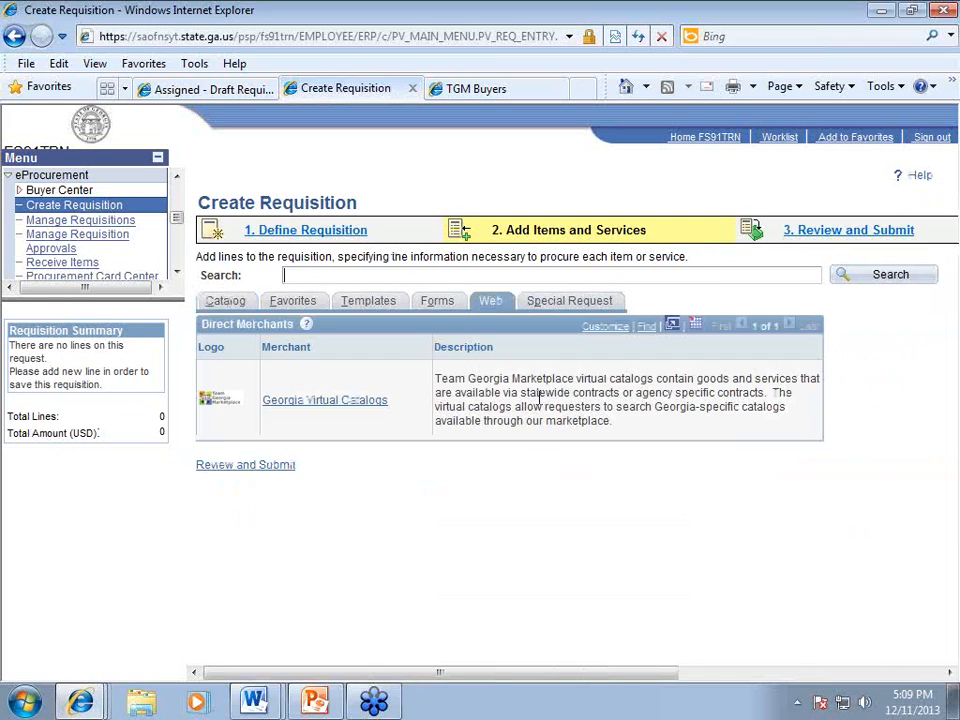
click(315, 401)
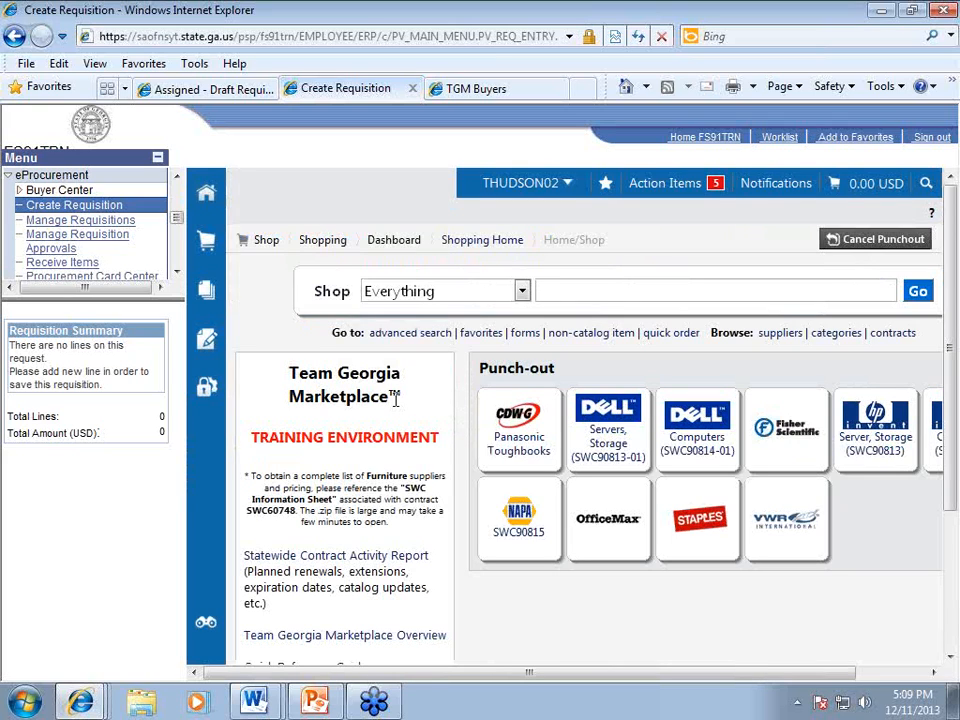
Step: Open the 12/11/2013 Fence request cart from Carts Assigned To Me and collapse the left menu
click(662, 186)
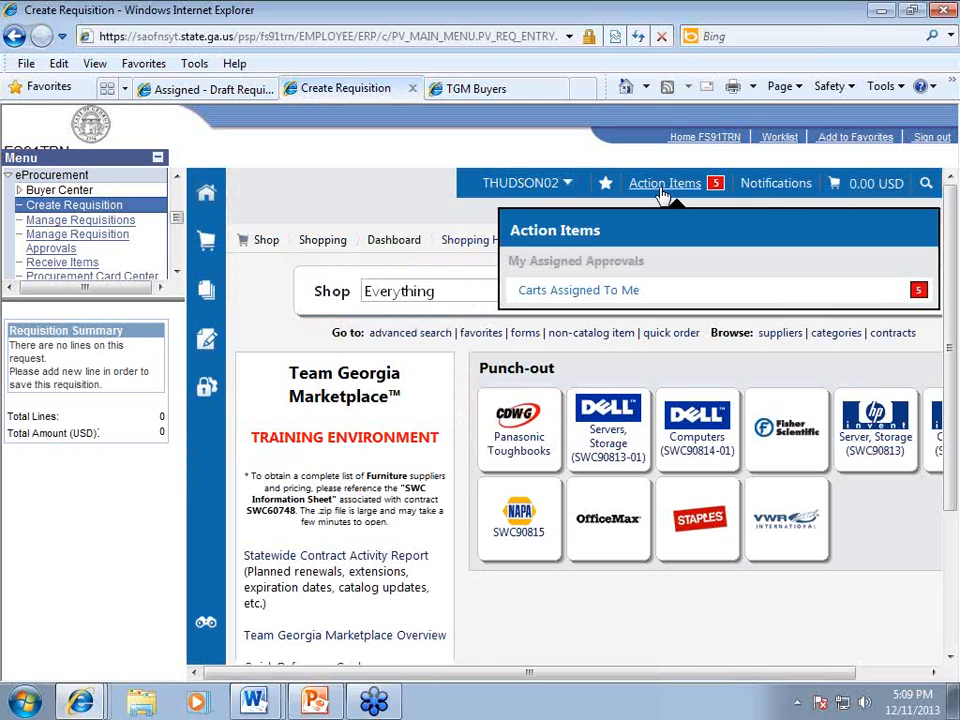
click(583, 292)
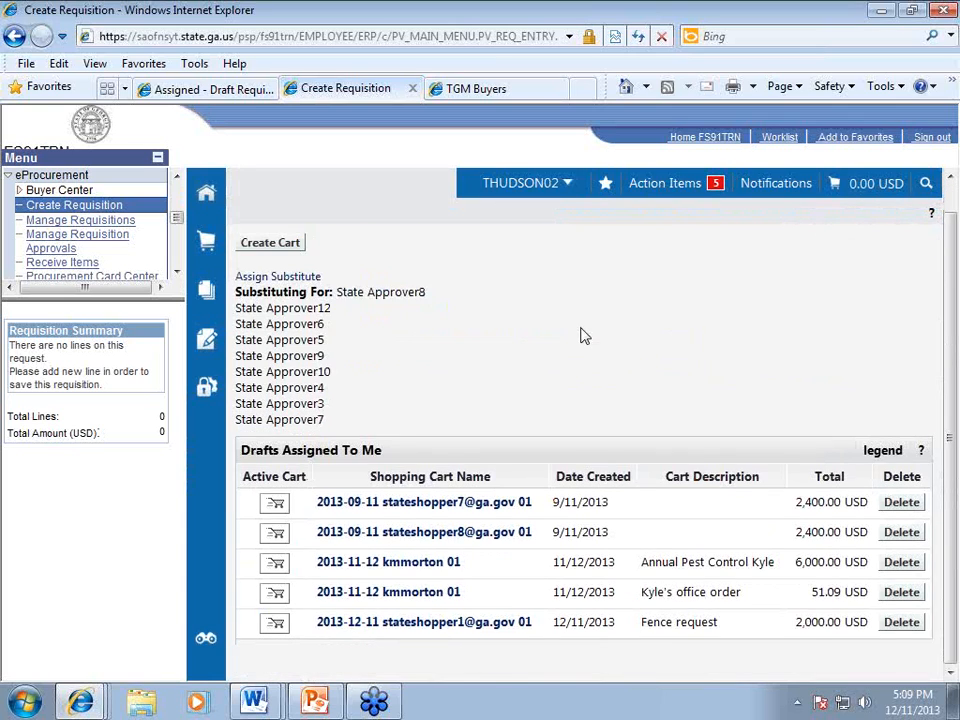
click(433, 626)
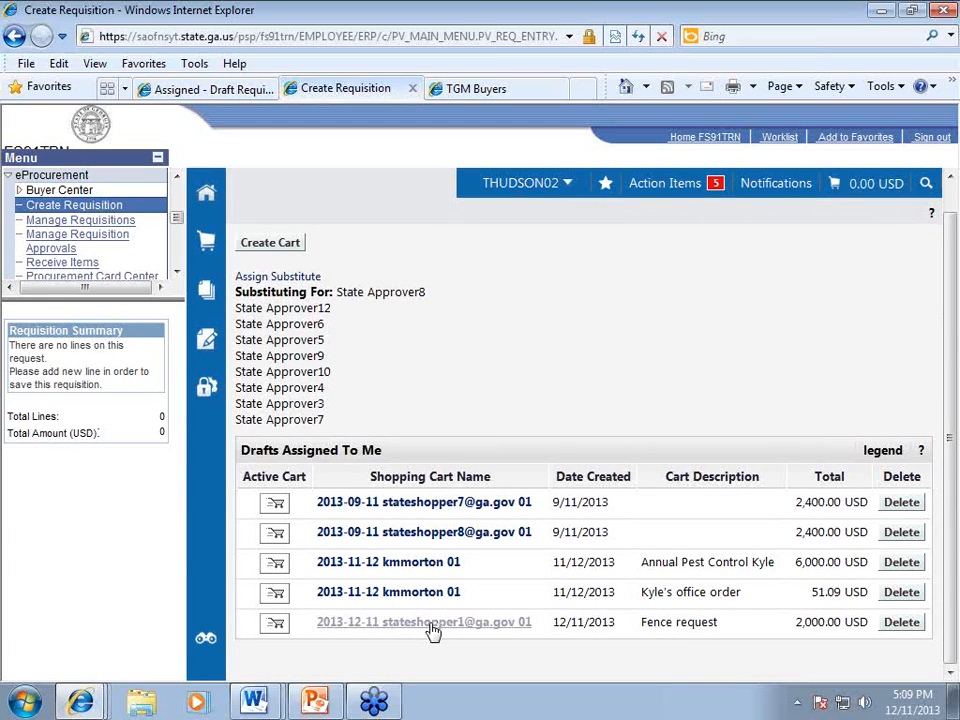
click(428, 626)
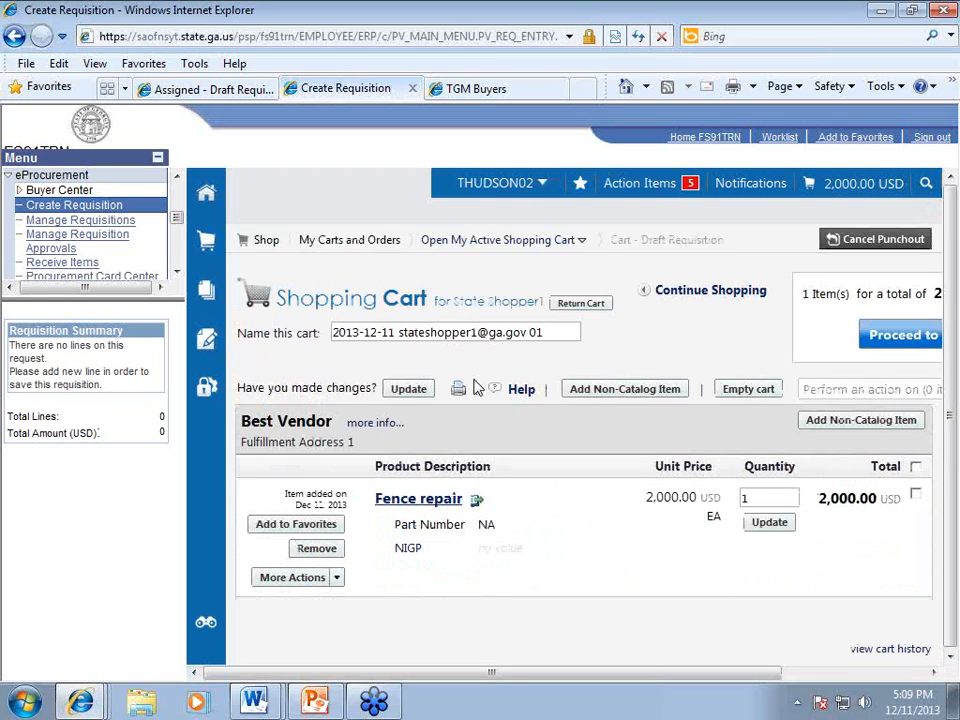
click(159, 162)
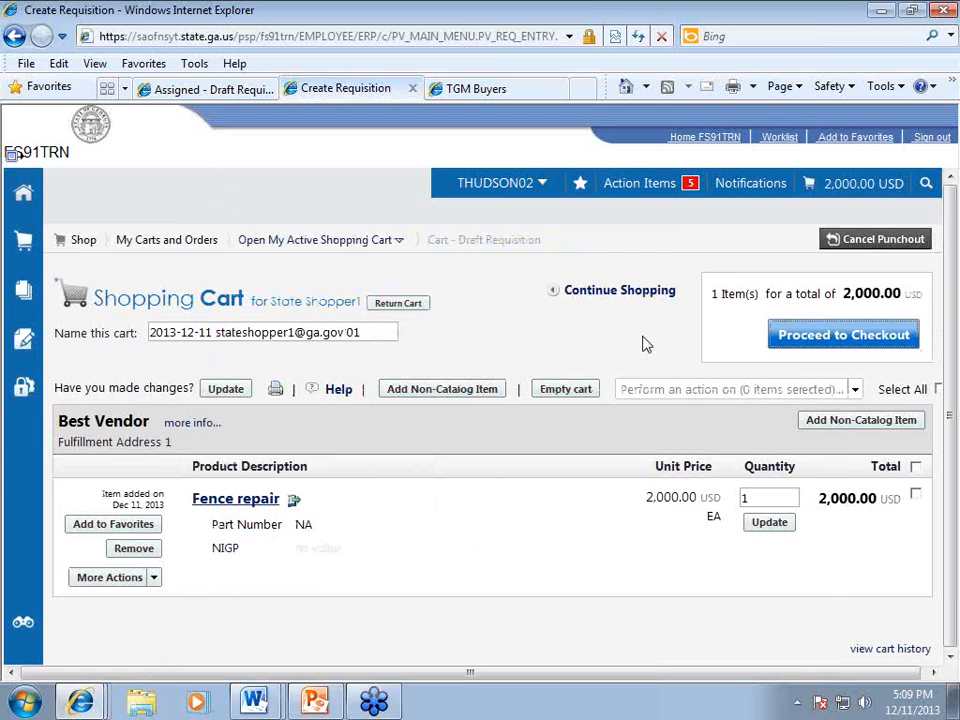
Step: Scroll to the checkout summary's General section to review request comments and the Fence estimate attachment
scroll(640, 420, down, 2)
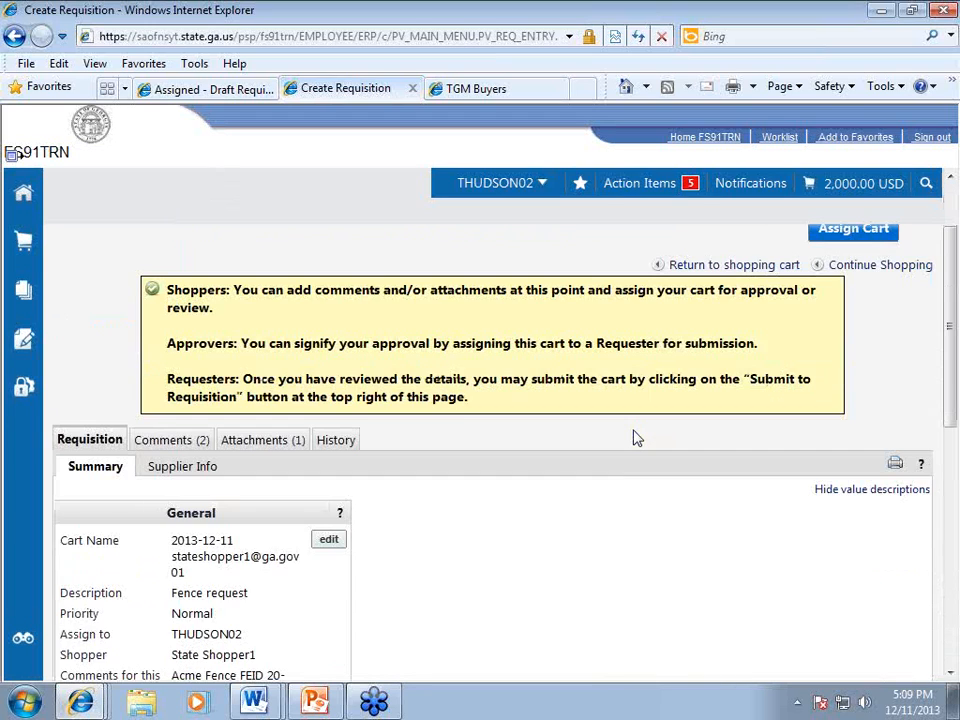
scroll(637, 438, down, 4)
scroll(631, 463, down, 2)
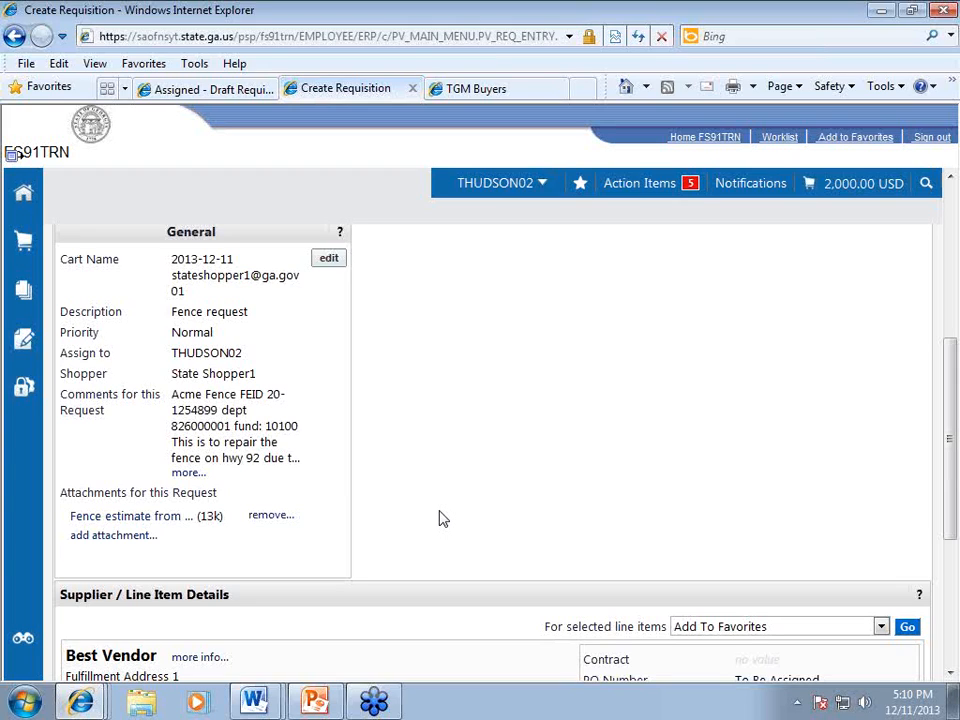
Step: Save the Fence estimate attachment as Estimate.docx on the Desktop
click(175, 520)
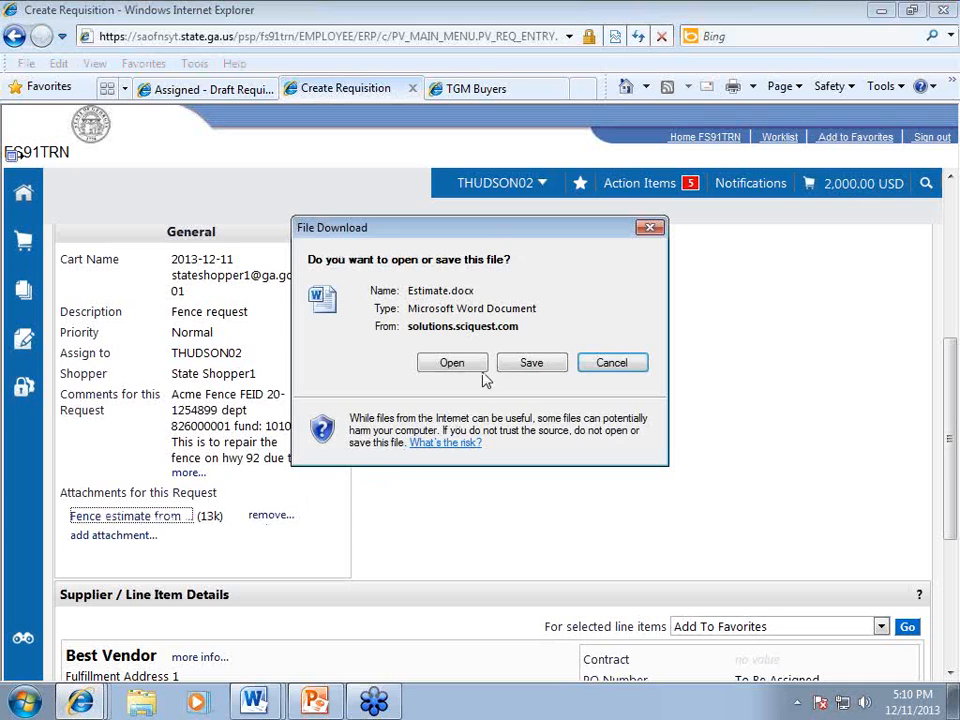
click(531, 364)
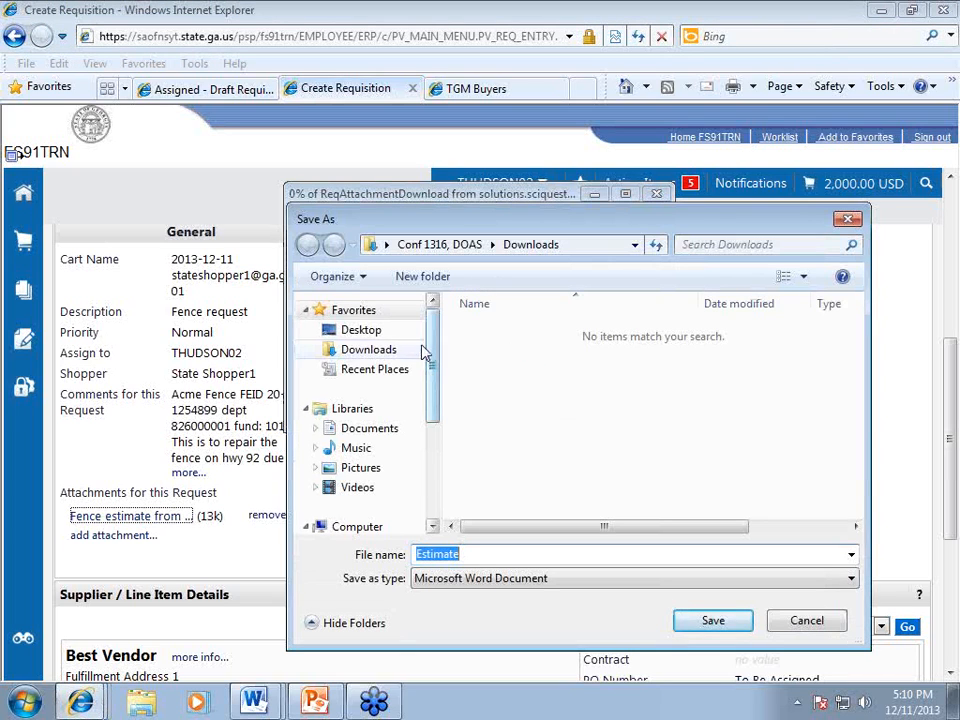
click(385, 336)
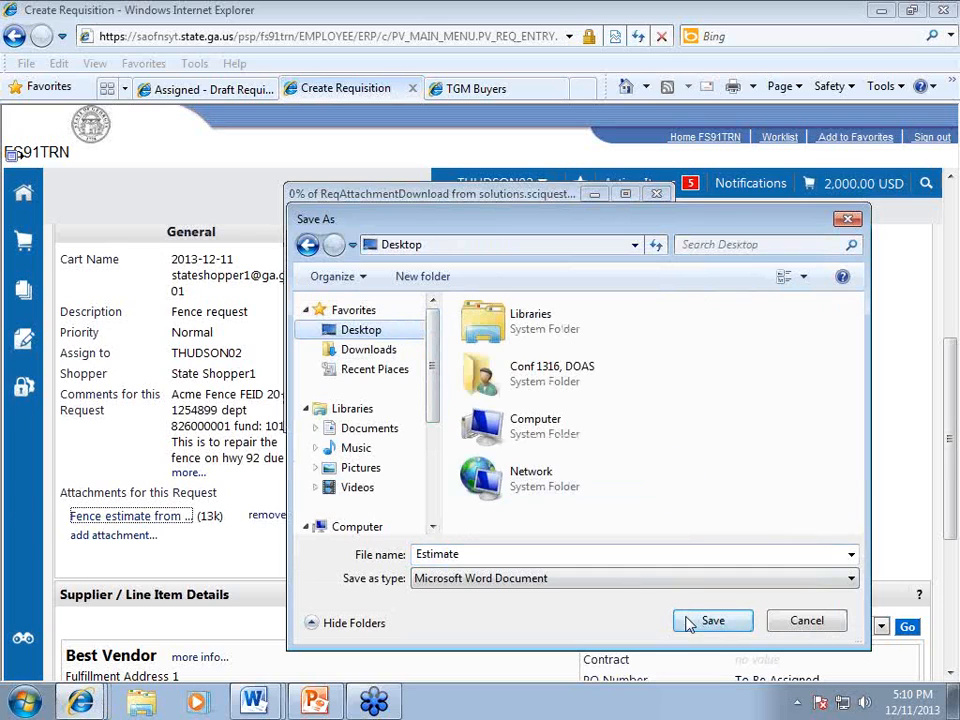
click(688, 620)
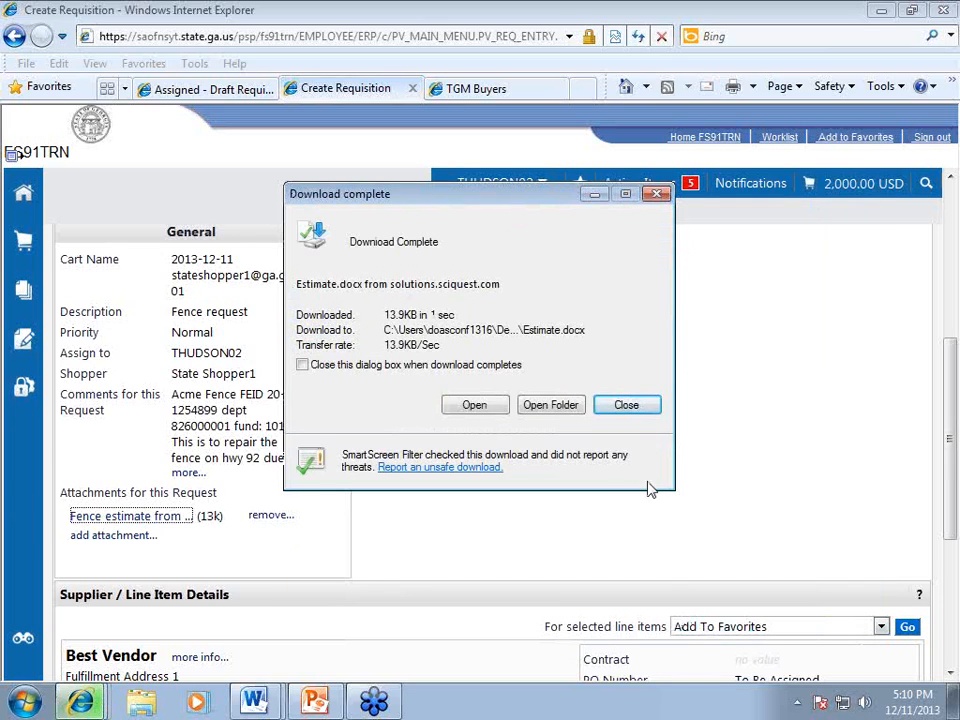
click(627, 408)
scroll(529, 525, down, 1)
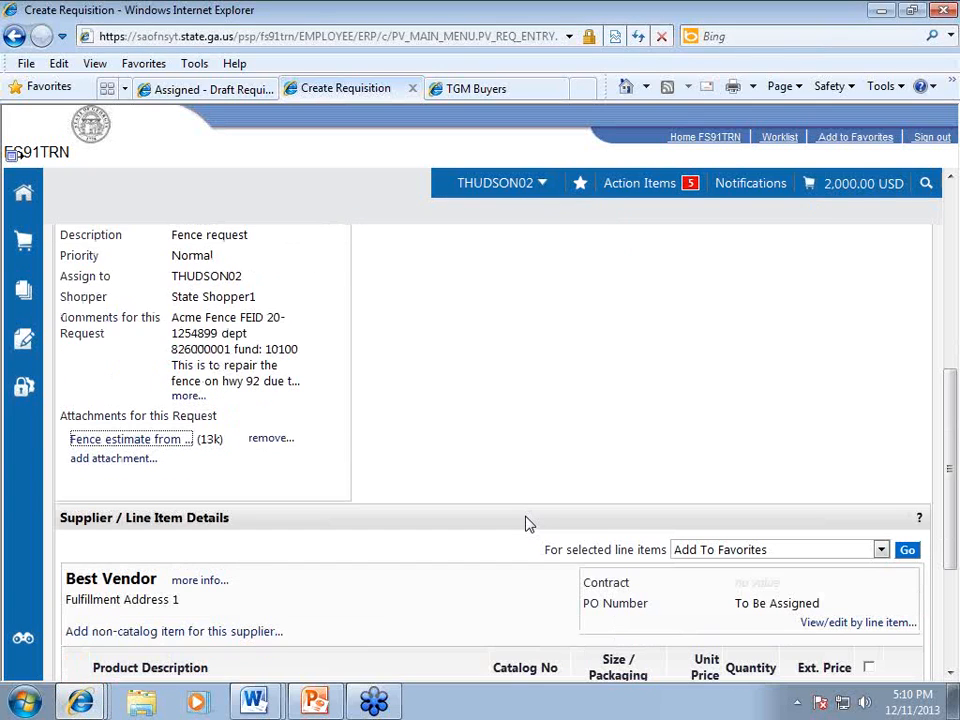
scroll(529, 525, down, 1)
scroll(530, 524, up, 3)
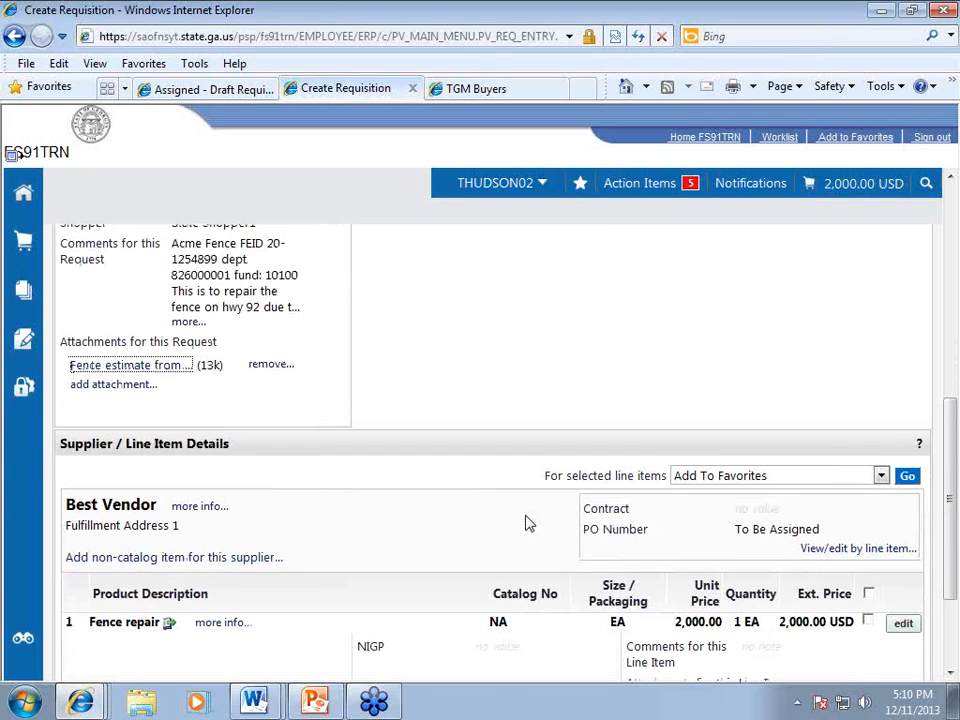
scroll(530, 524, up, 2)
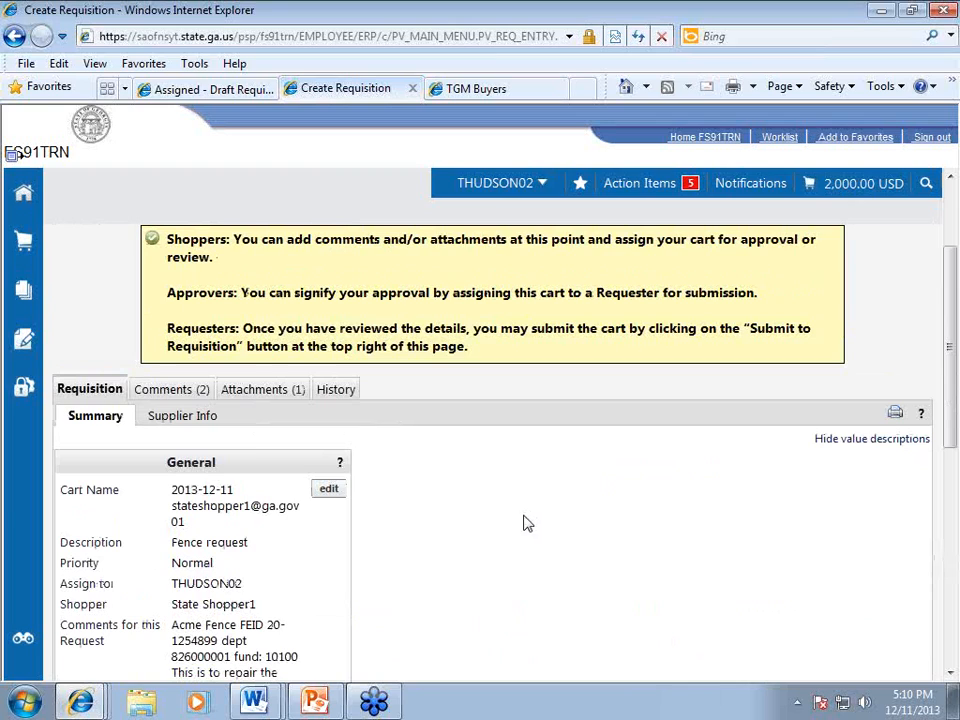
click(335, 395)
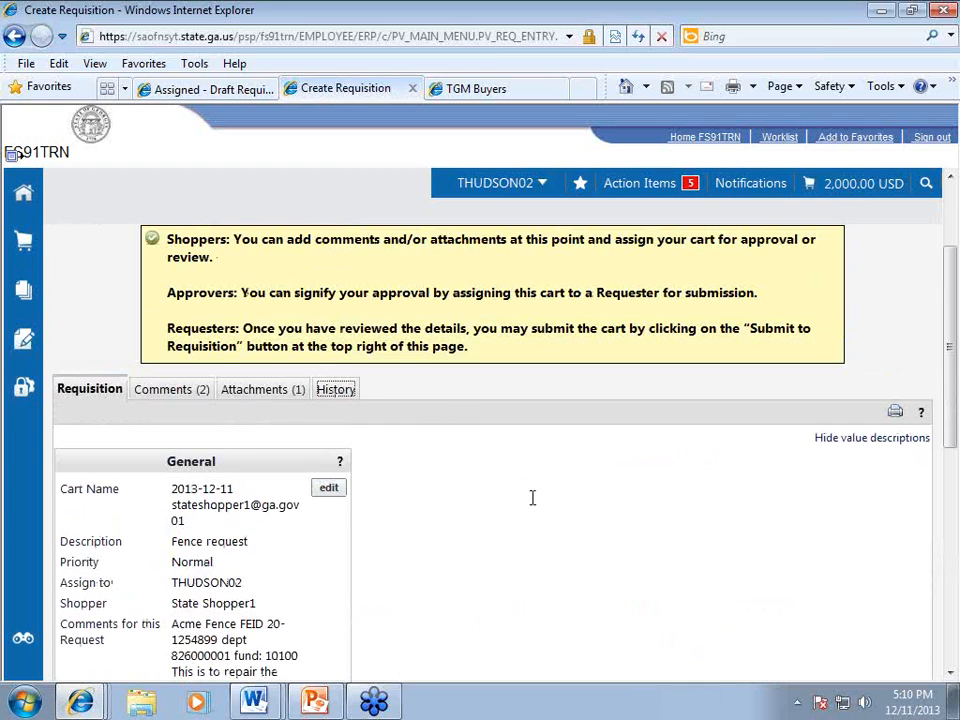
scroll(532, 505, down, 5)
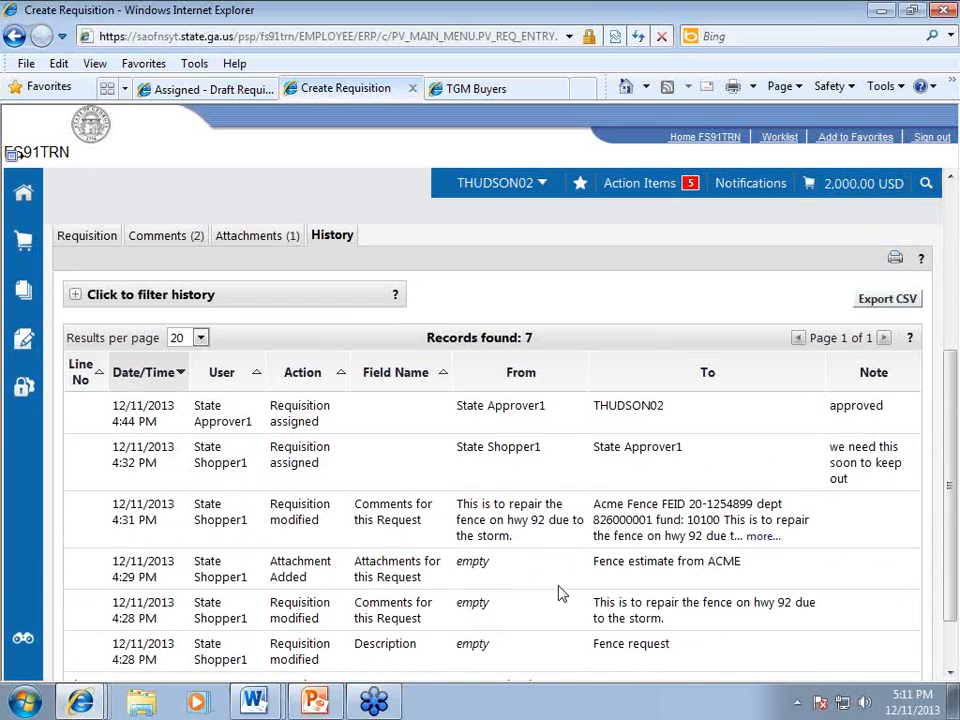
scroll(560, 594, up, 5)
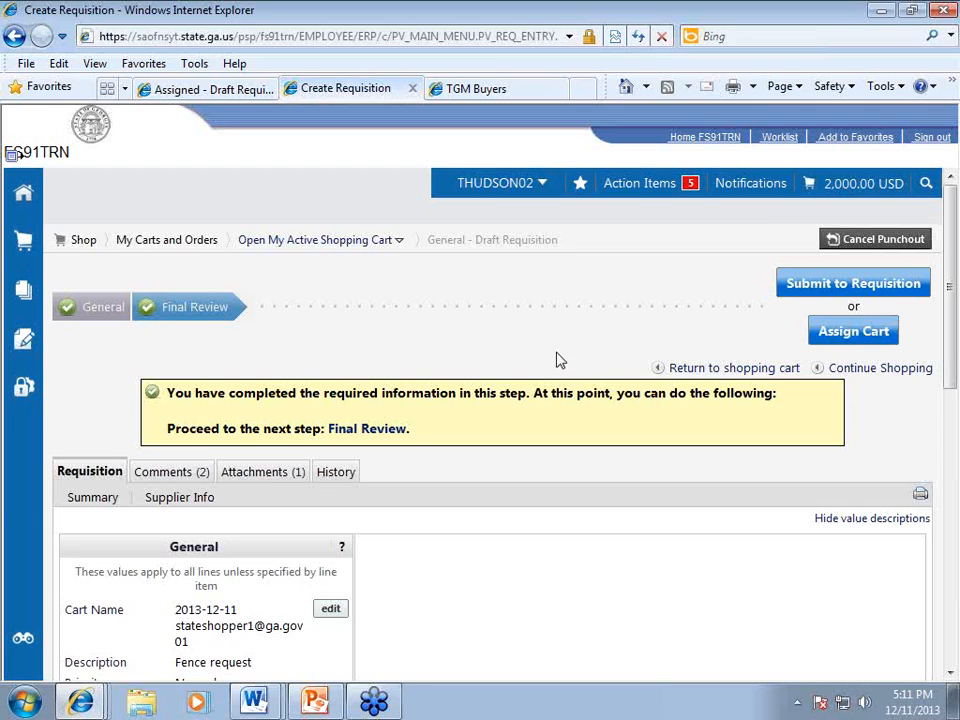
Step: Submit the fence repair cart to a requisition from the Final Review page
scroll(568, 358, down, 1)
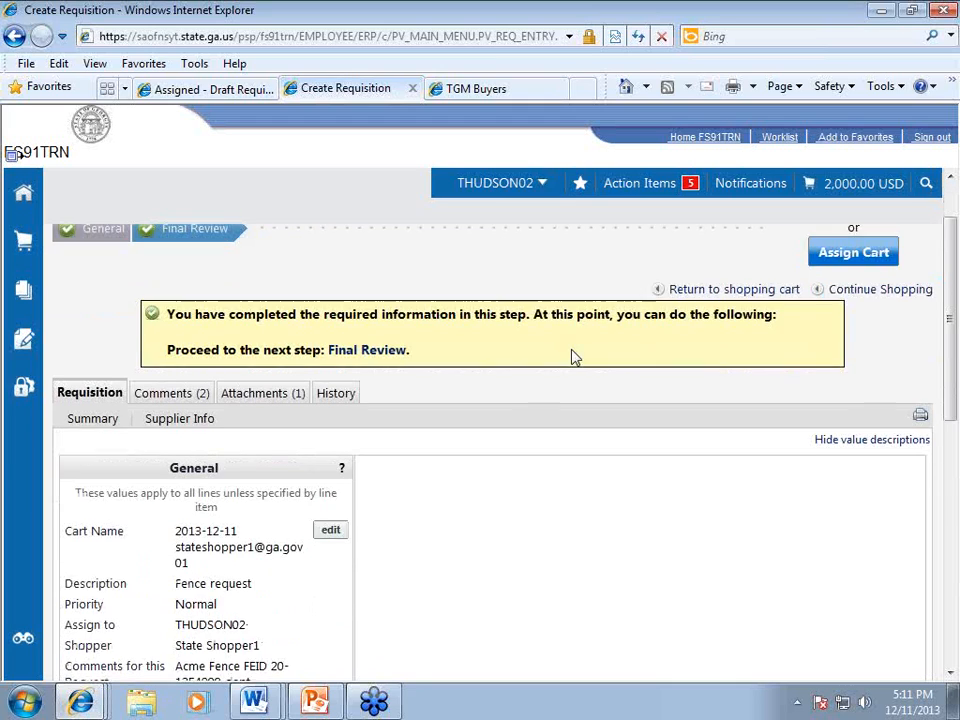
scroll(574, 357, down, 2)
scroll(574, 357, up, 3)
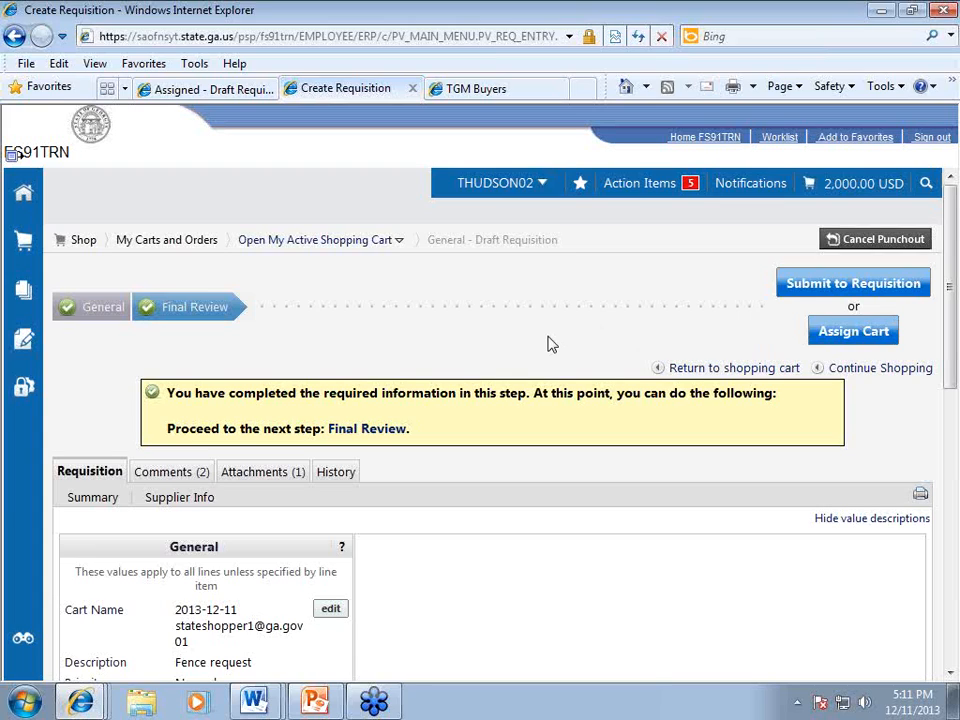
click(806, 288)
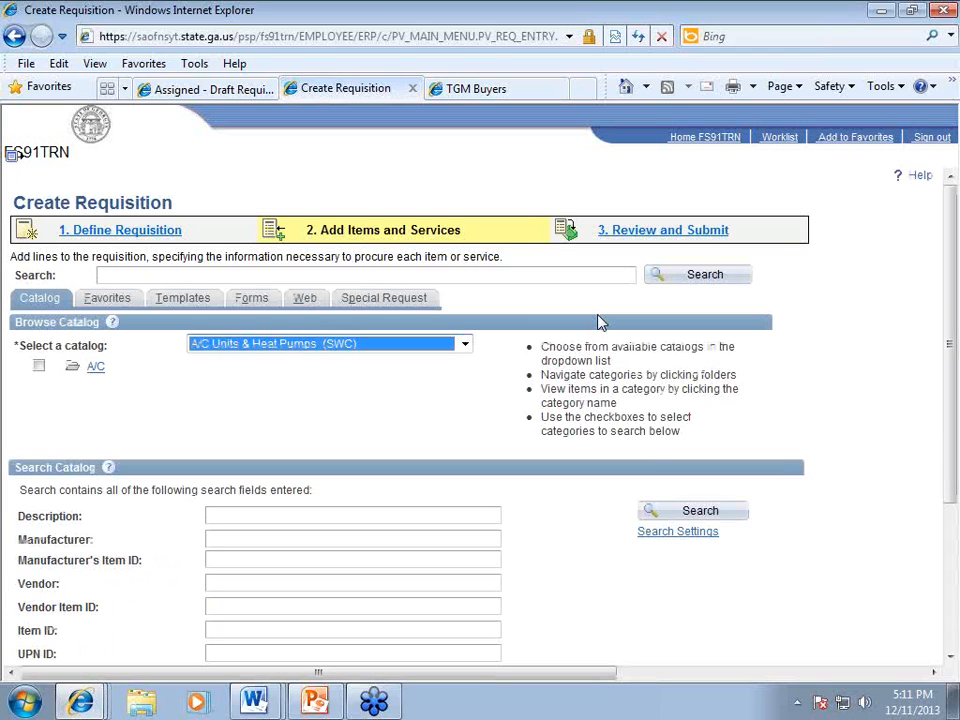
Step: Save the requisition from 3. Review and Submit using Save & preview approvals
click(17, 159)
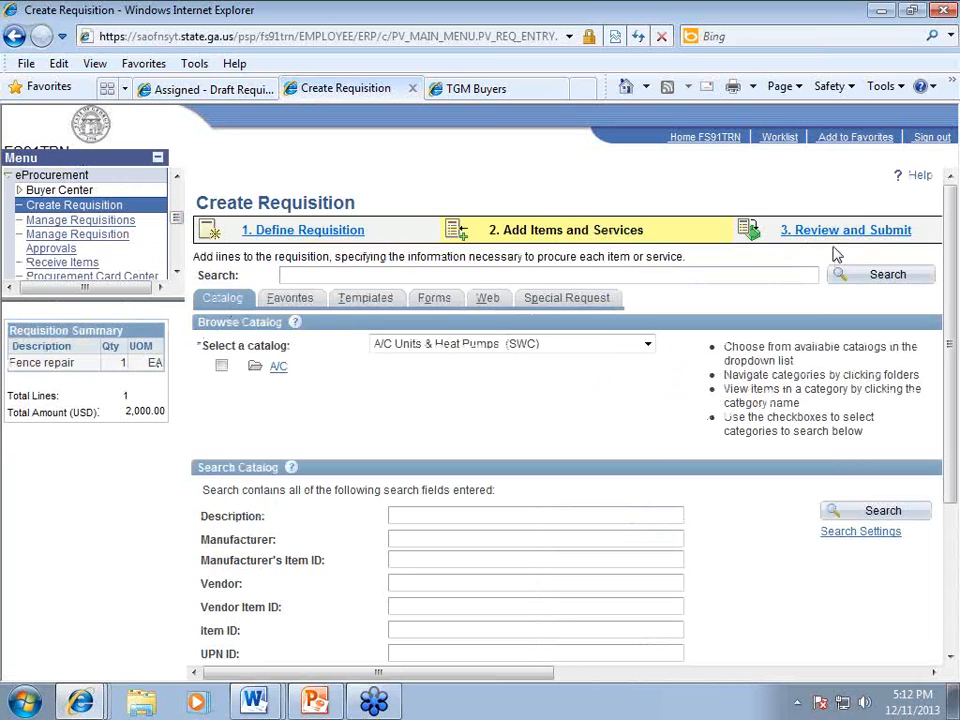
click(835, 232)
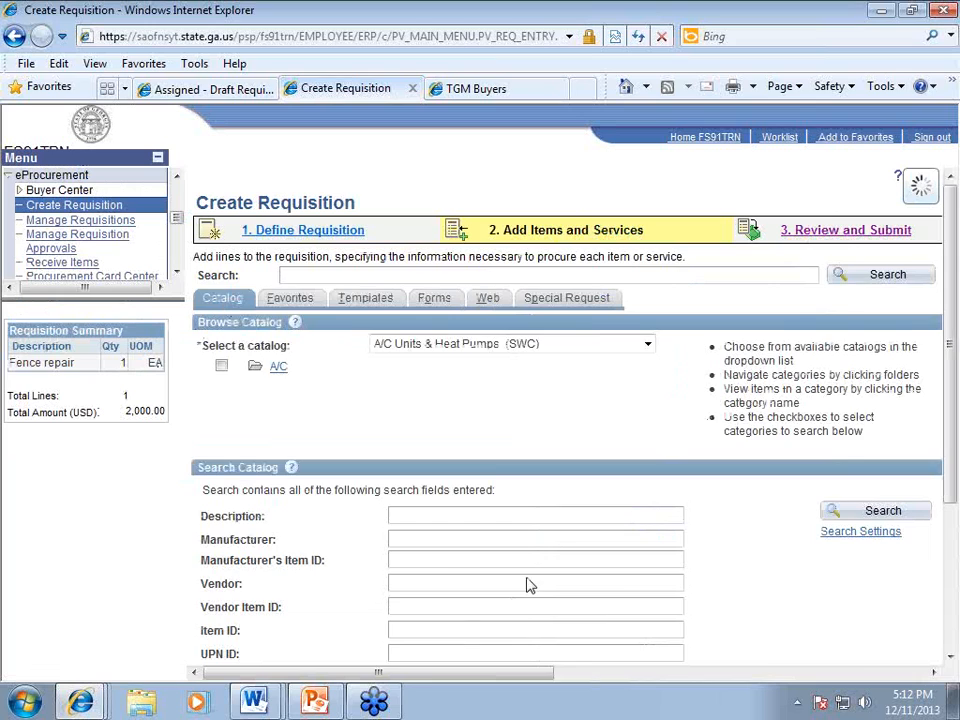
scroll(581, 547, down, 2)
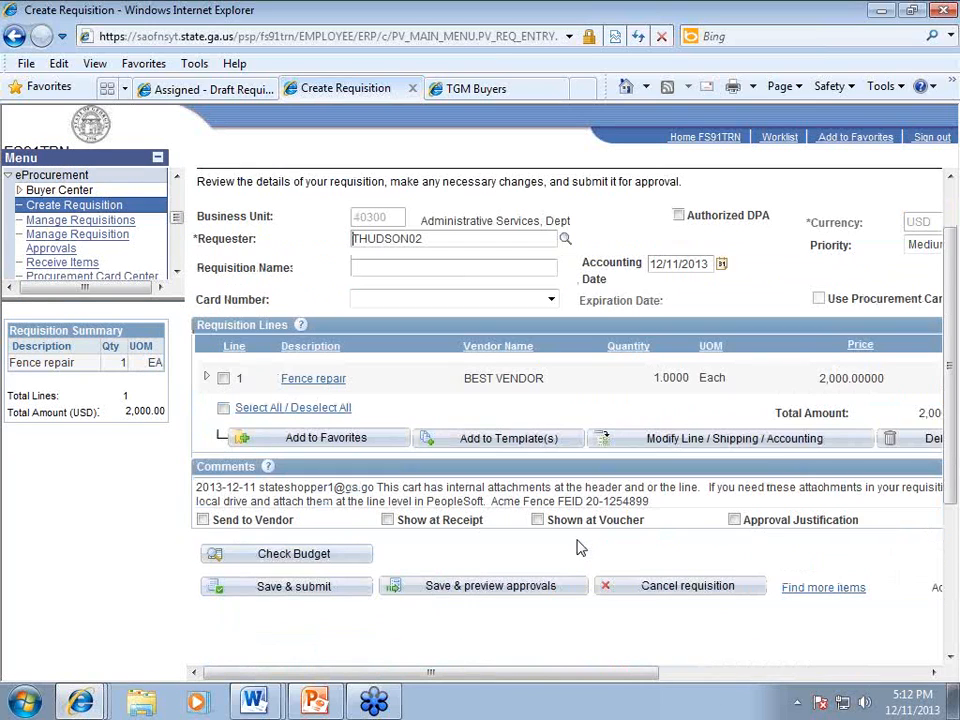
click(447, 584)
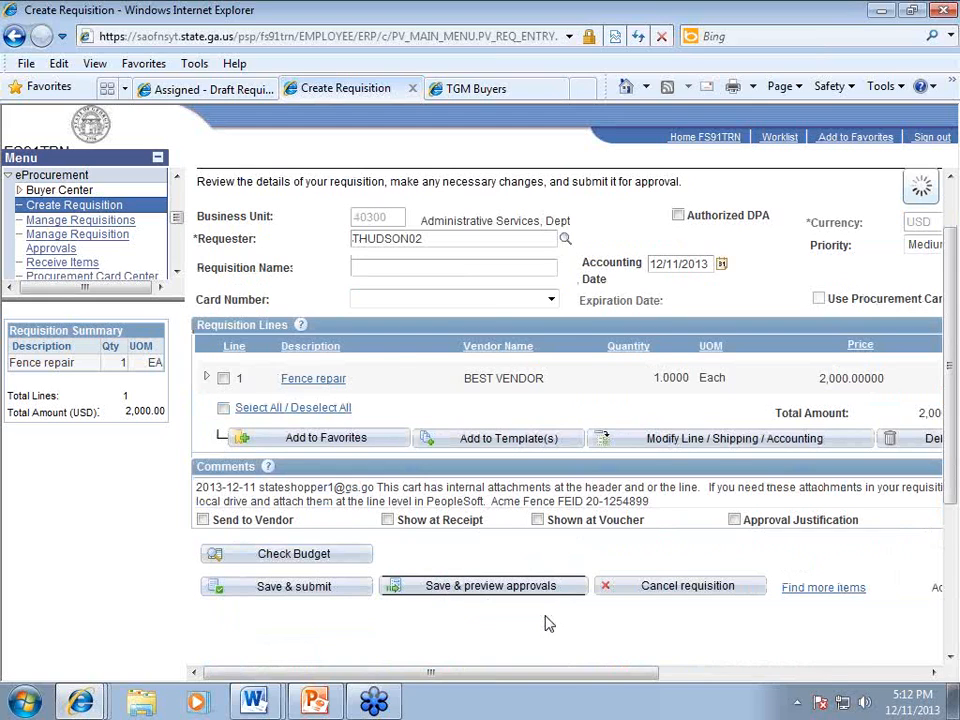
double_click(412, 327)
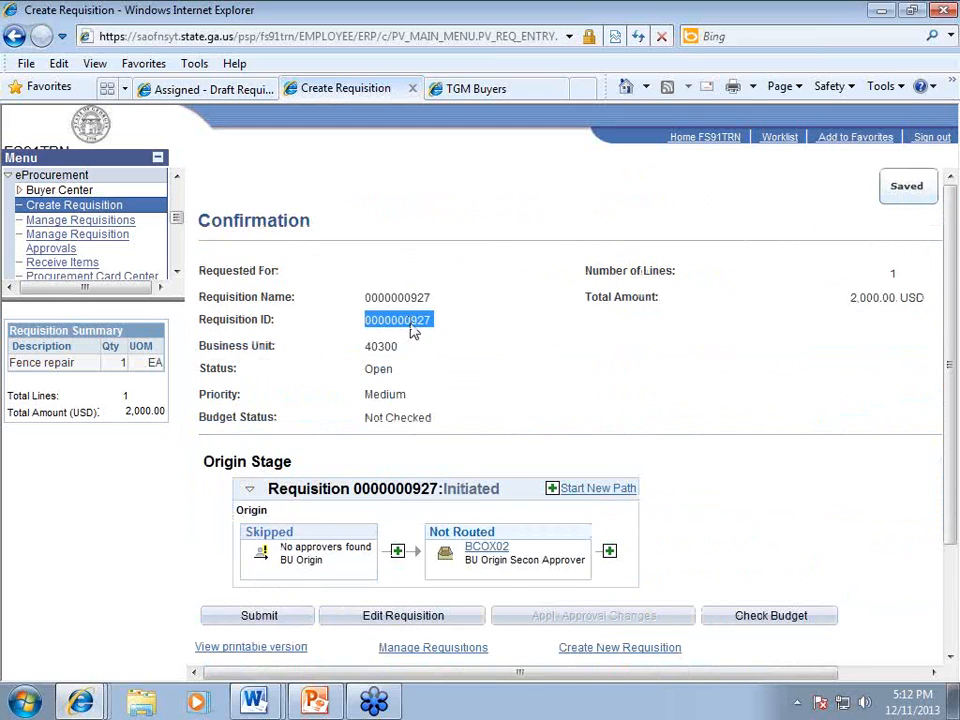
click(518, 352)
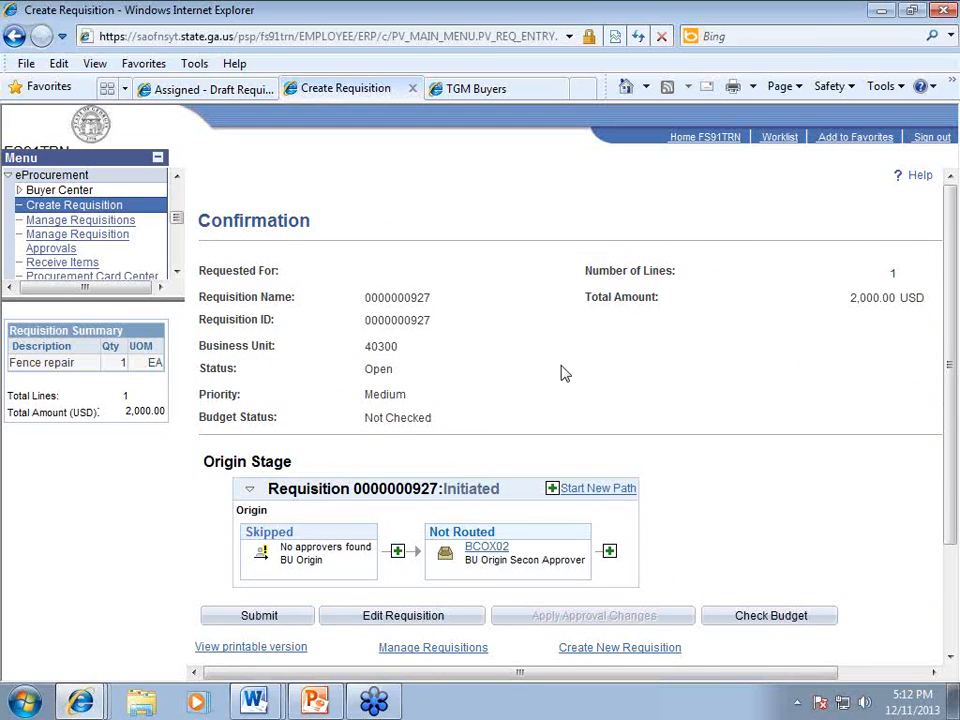
click(422, 617)
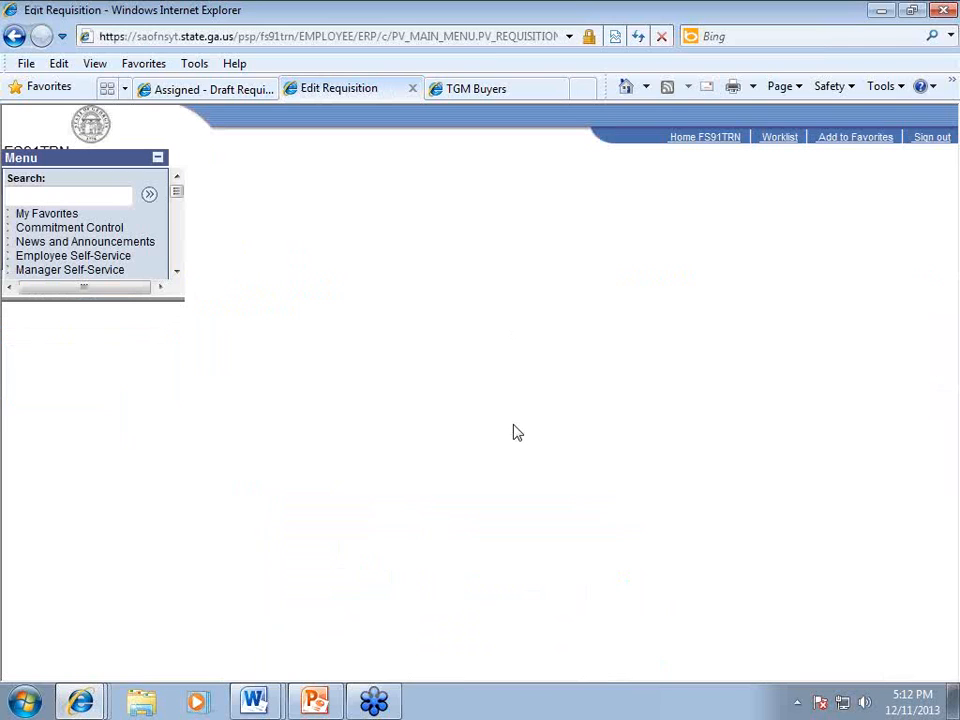
Step: Enter the comment 'Attached estimates' on the Fence repair line
drag(590, 676, 692, 677)
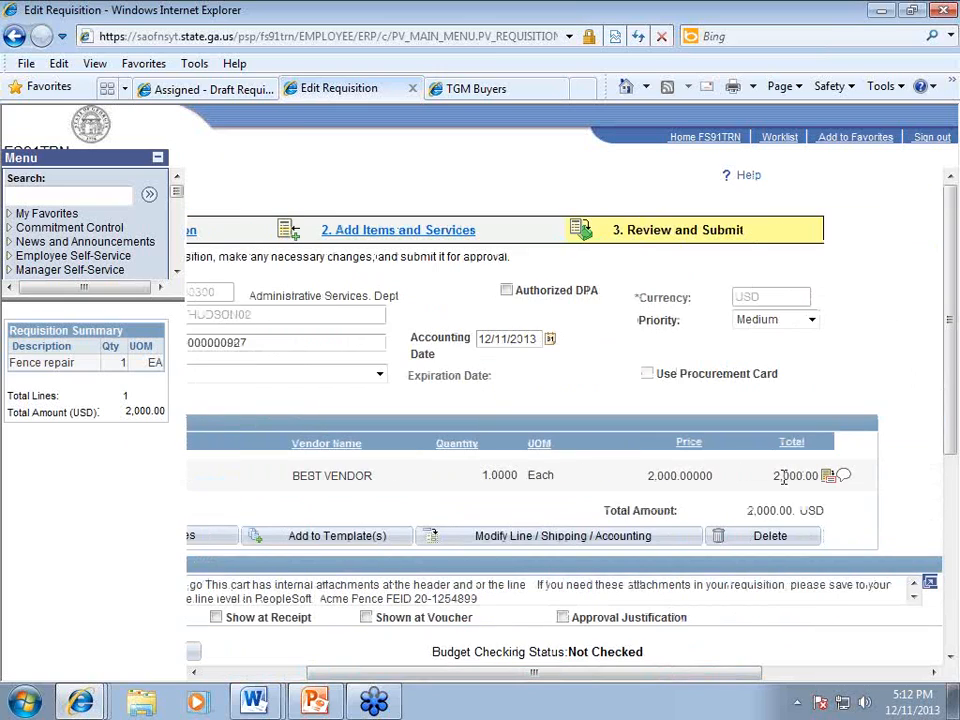
click(845, 481)
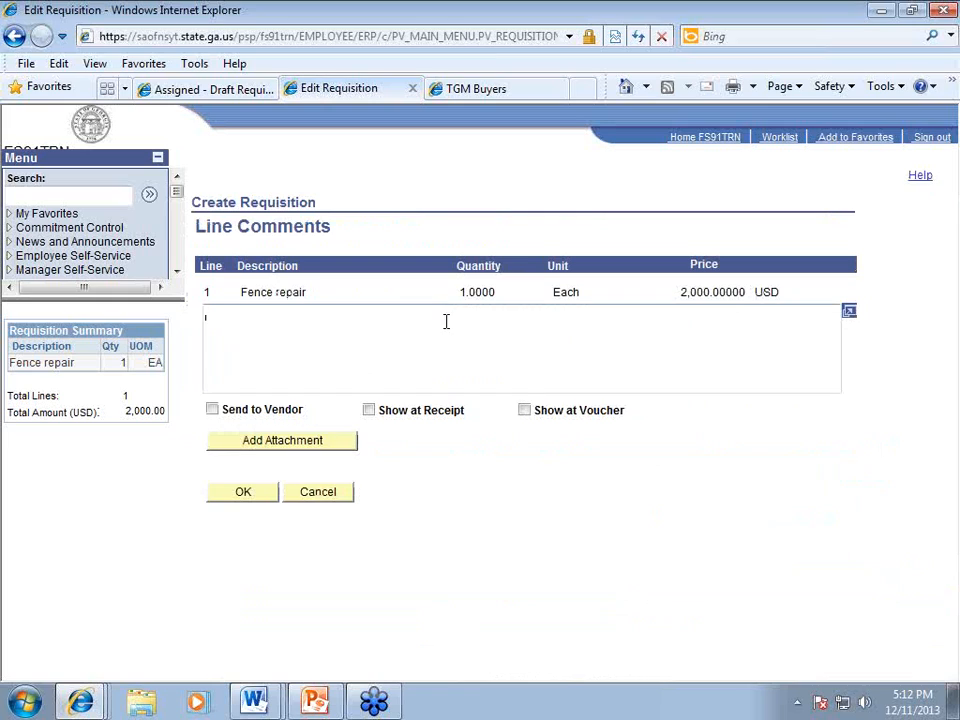
text(Attached estimates)
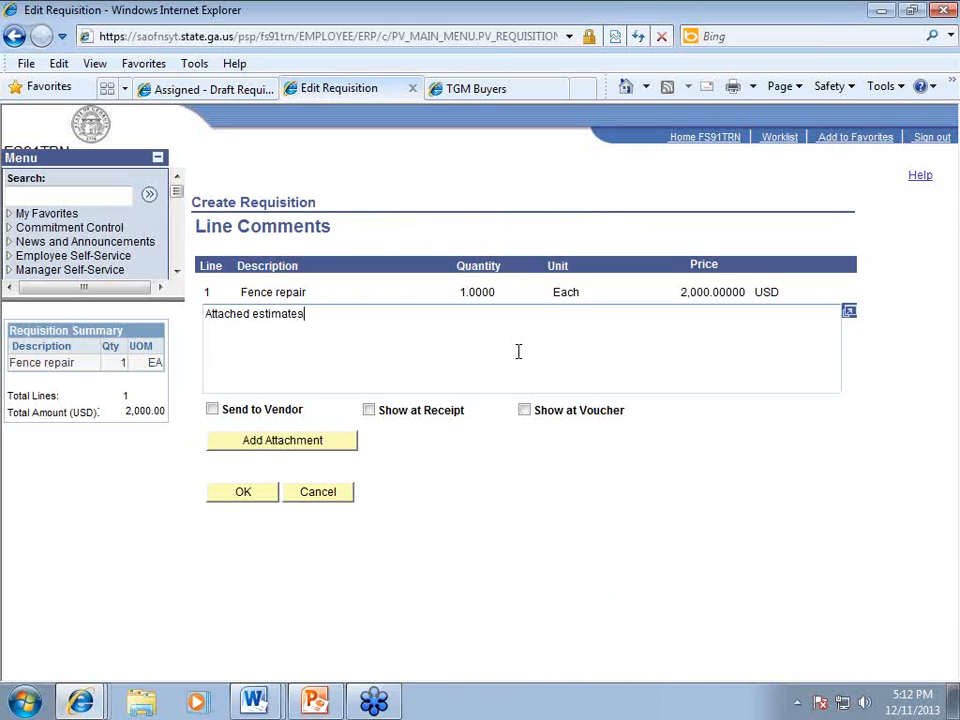
Step: Upload Estimate.docx from the Desktop as the line's attachment and save the comment
click(320, 443)
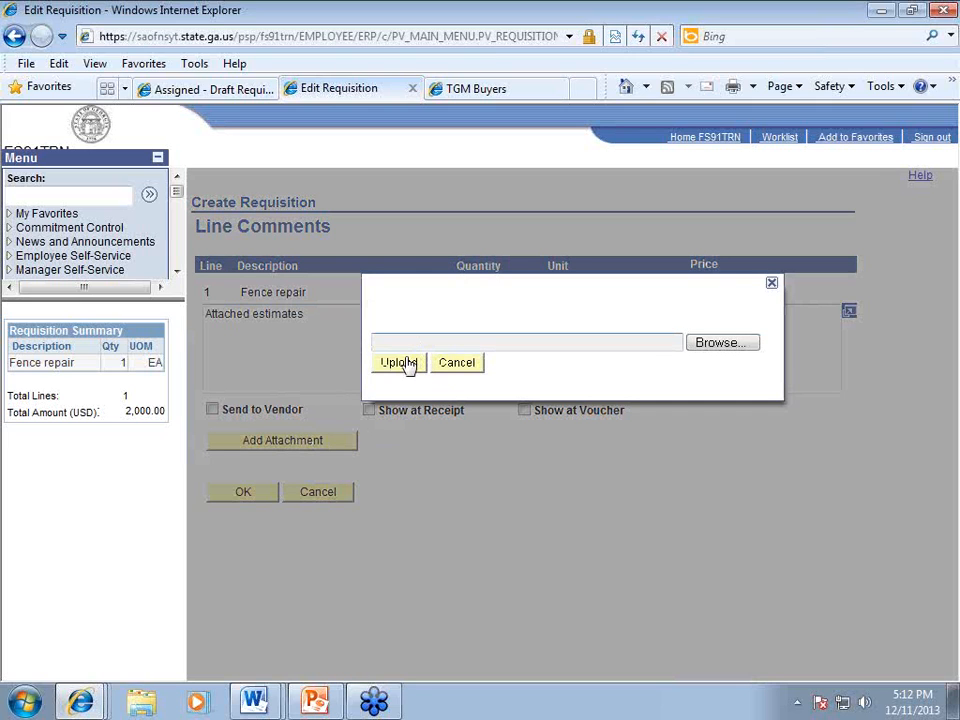
click(704, 342)
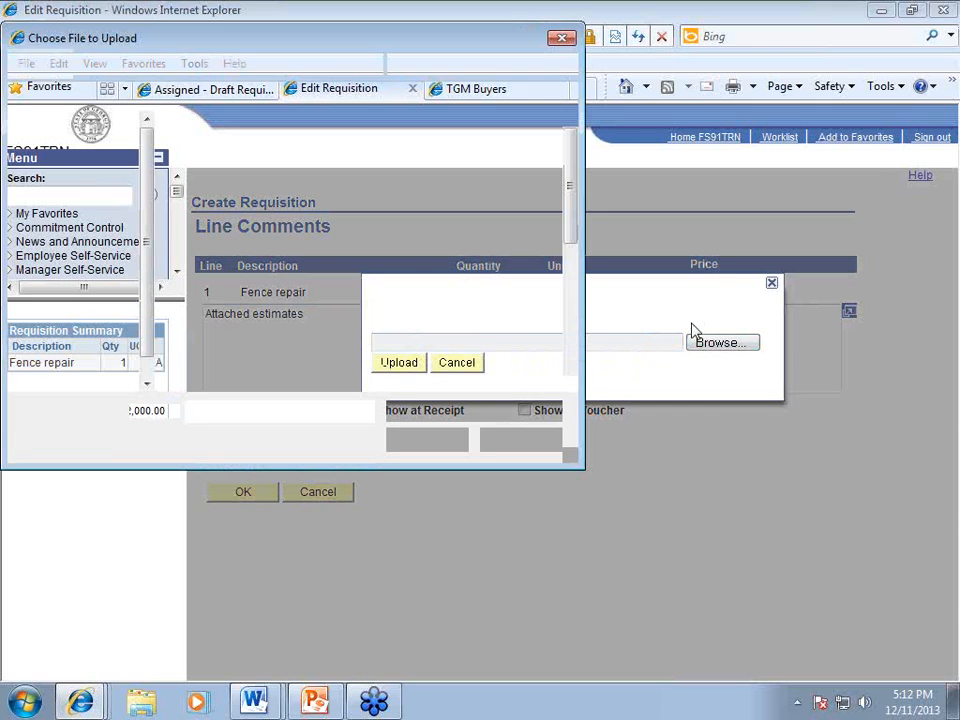
click(81, 151)
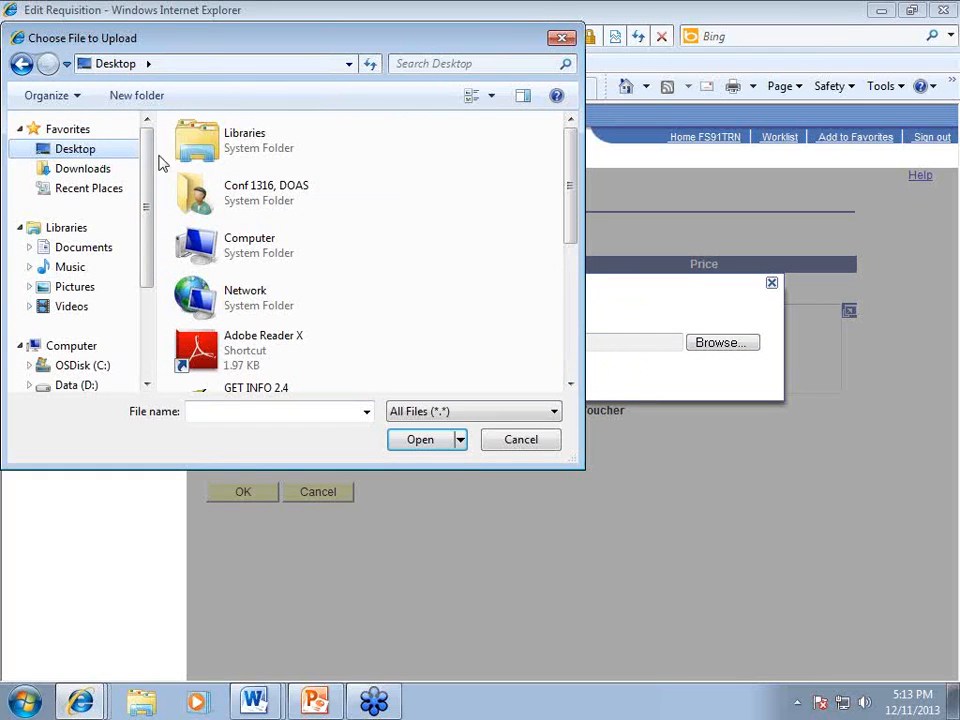
scroll(384, 242, down, 2)
drag(574, 206, 574, 315)
click(268, 260)
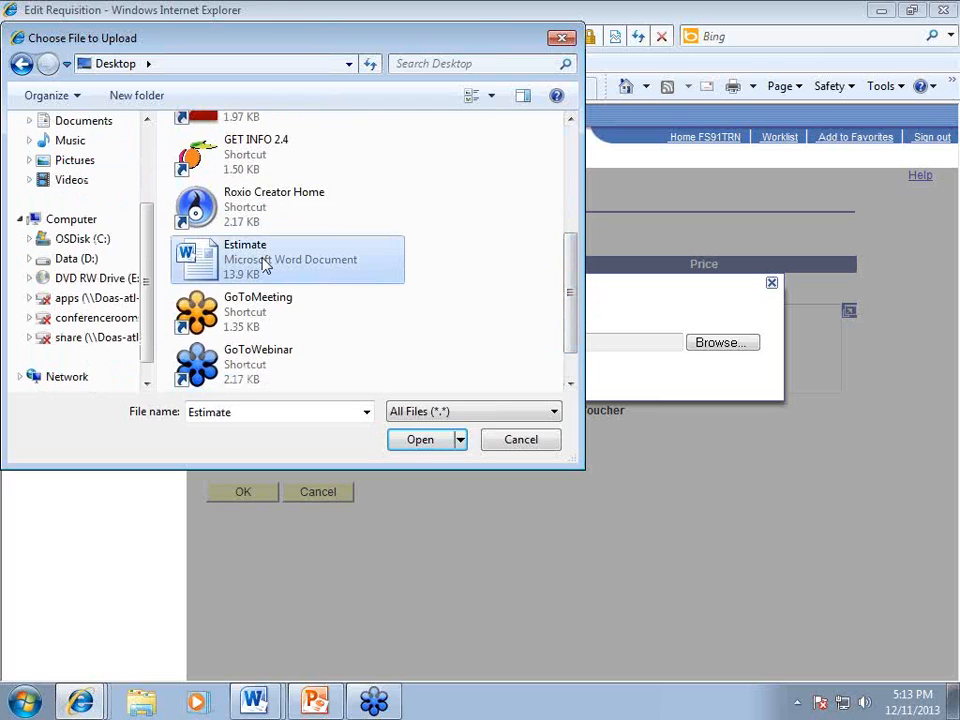
click(422, 440)
click(400, 368)
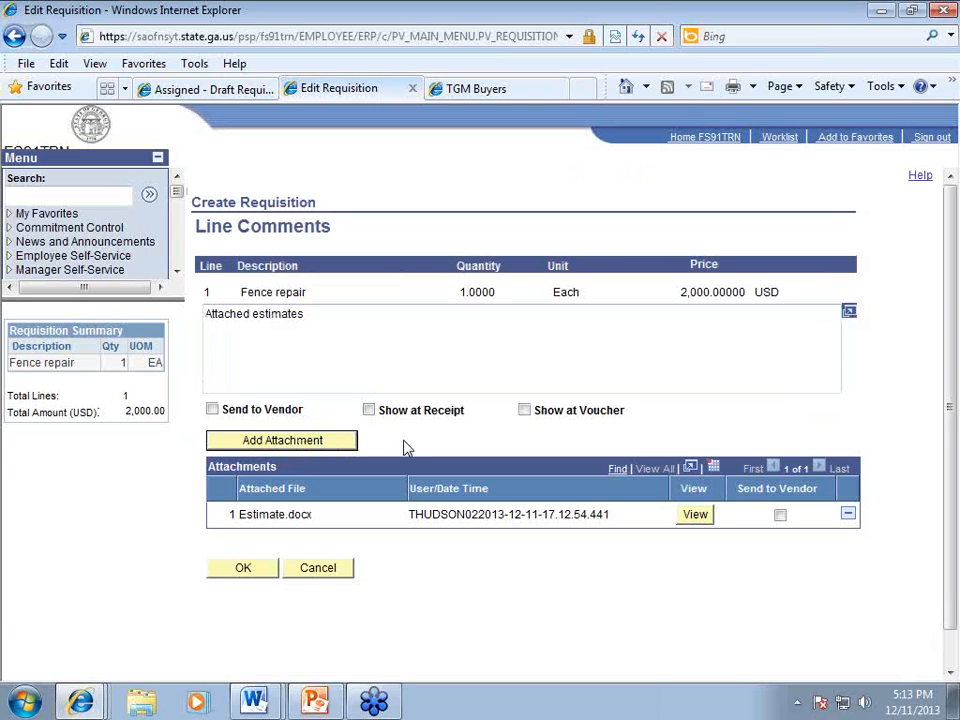
click(250, 573)
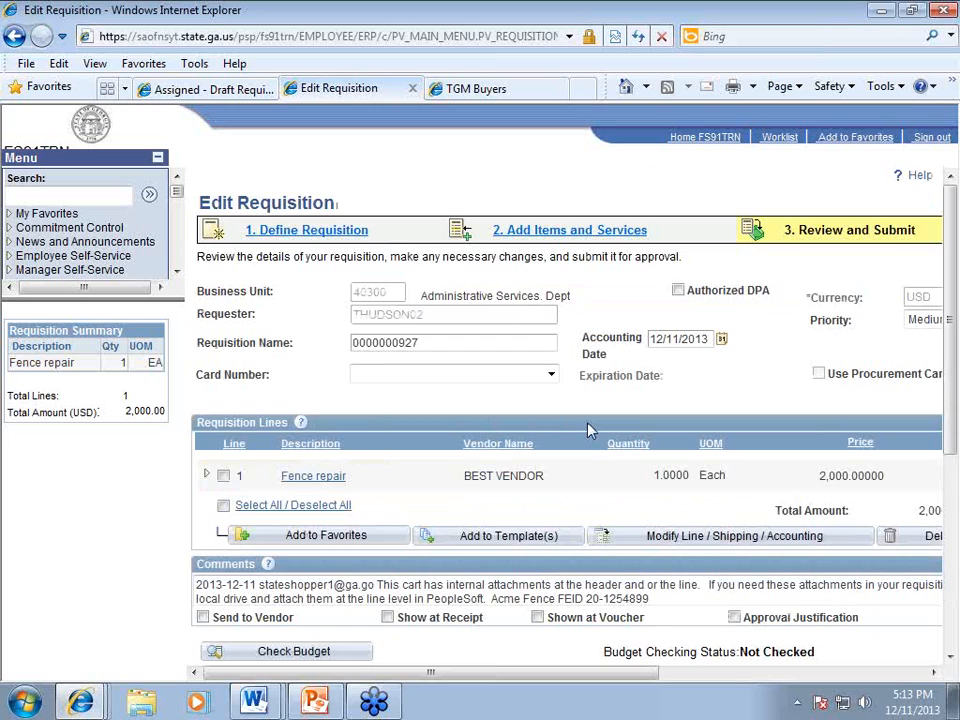
Step: Select line 1, Fence repair, and open Modify Line / Shipping / Accounting
scroll(589, 428, down, 2)
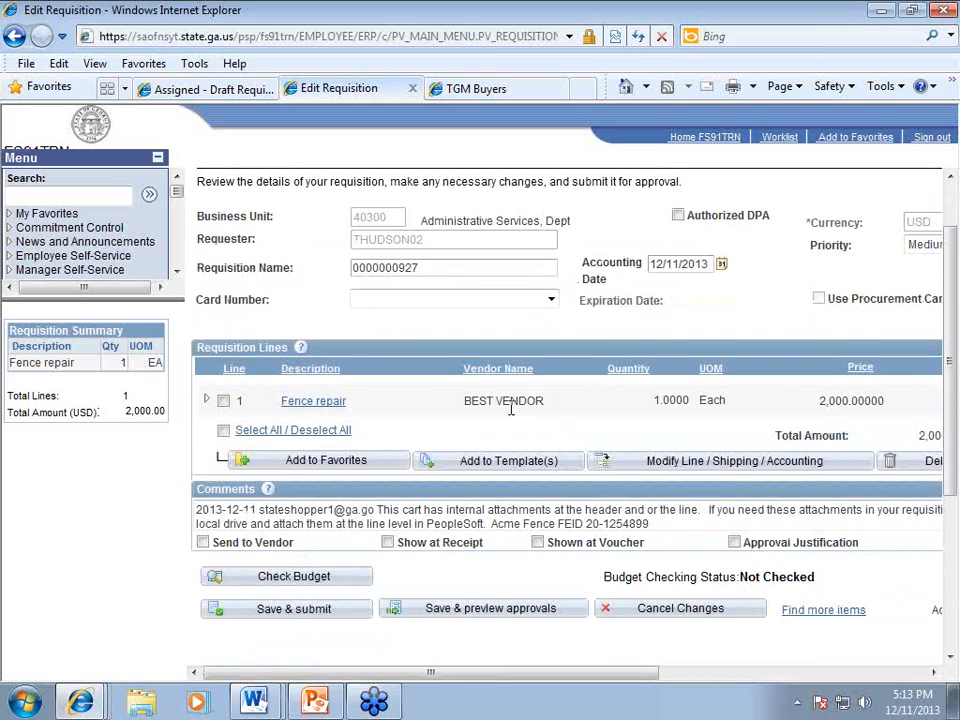
click(224, 402)
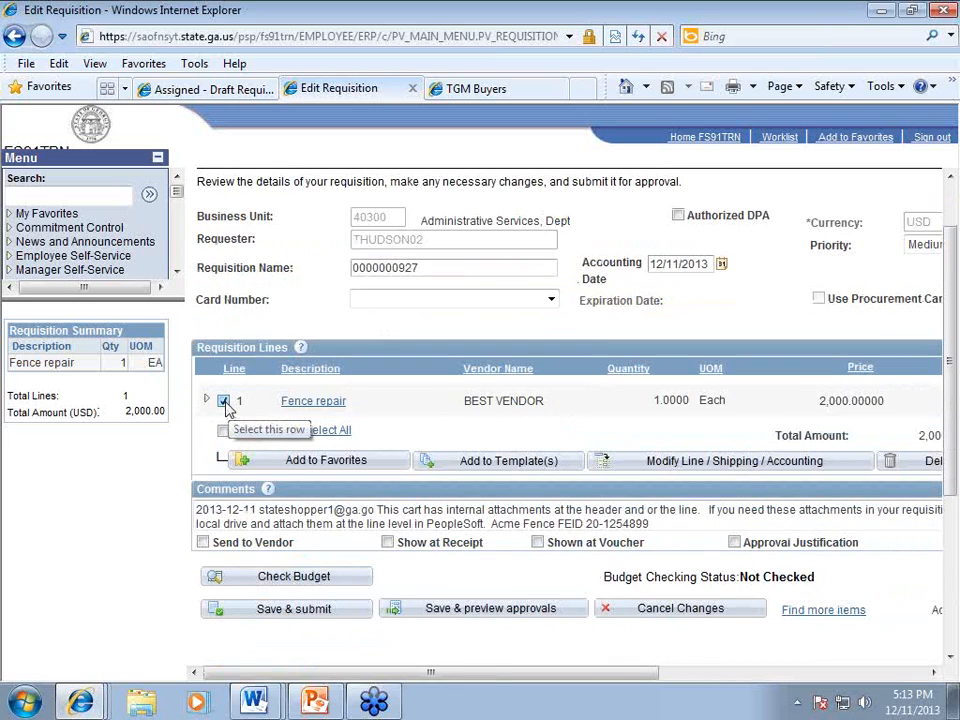
click(690, 462)
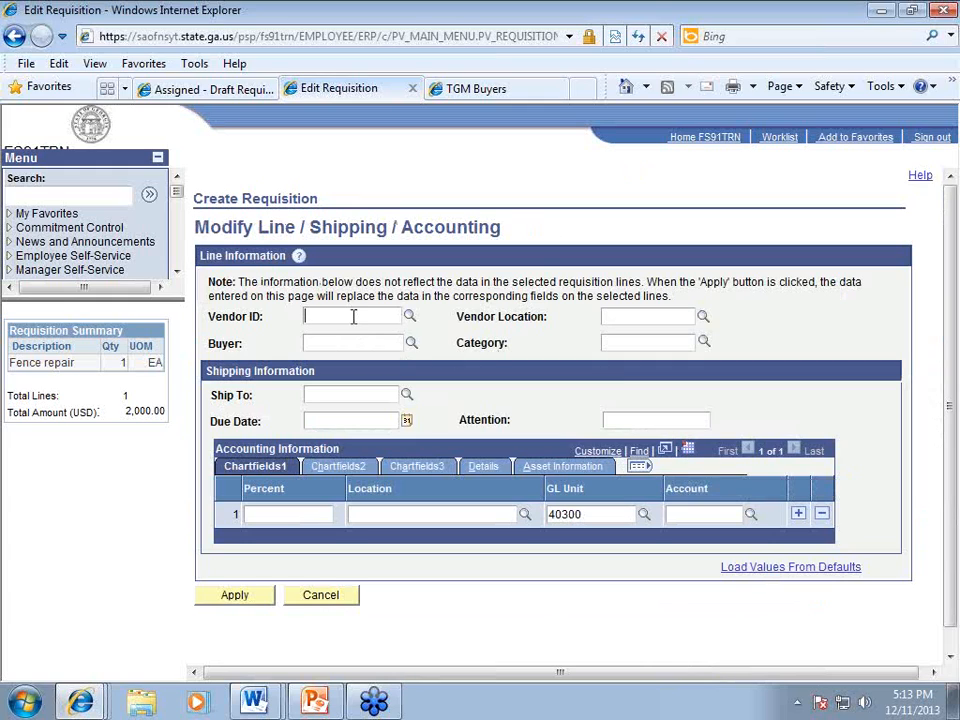
Step: Search the Vendor ID lookup for vendors named 'fence'
click(410, 317)
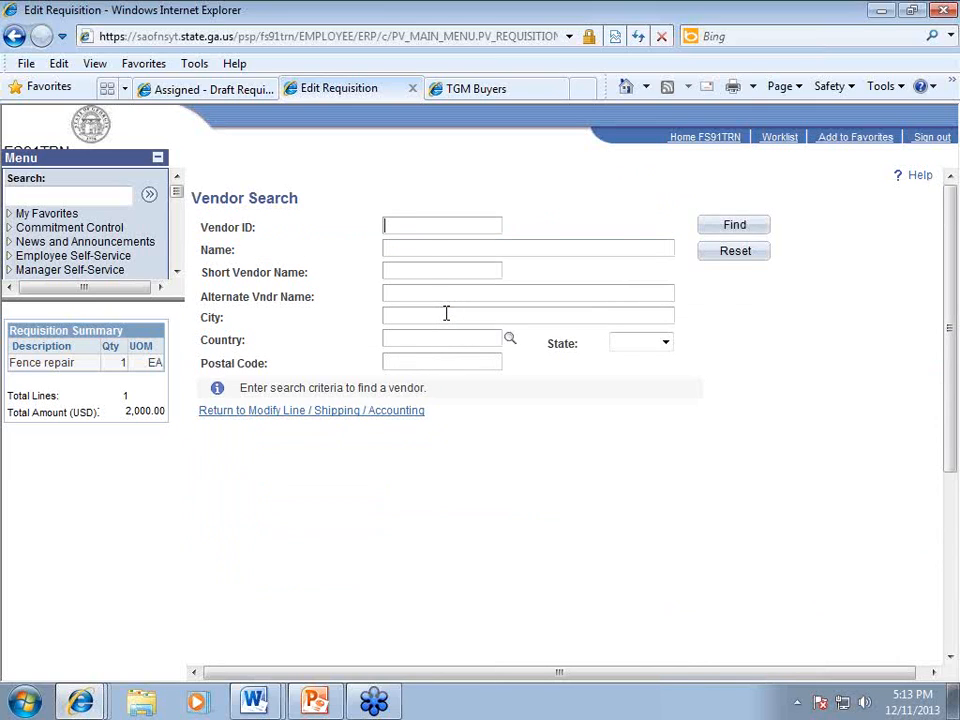
click(420, 244)
text(fence)
click(715, 230)
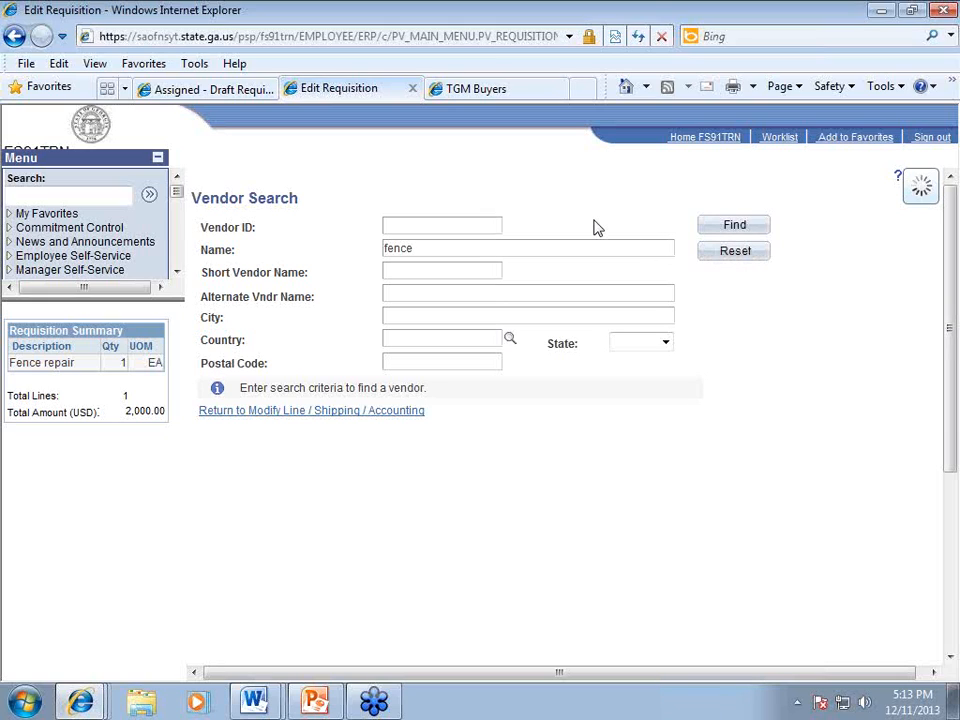
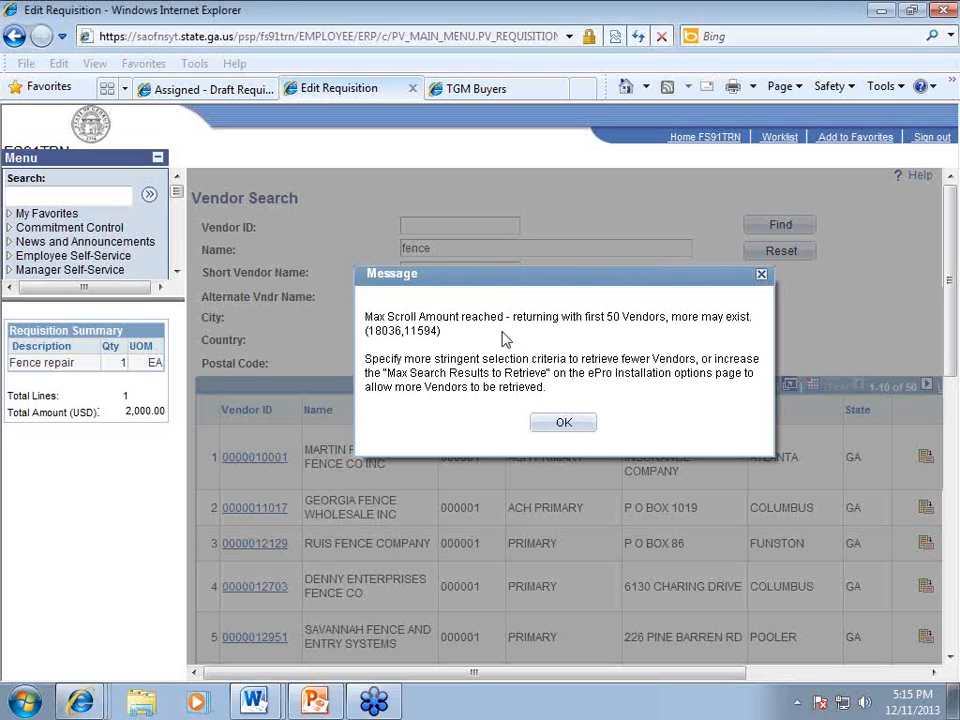
Step: Dismiss the Max Scroll Amount message to view the first 50 'fence' vendors
click(558, 422)
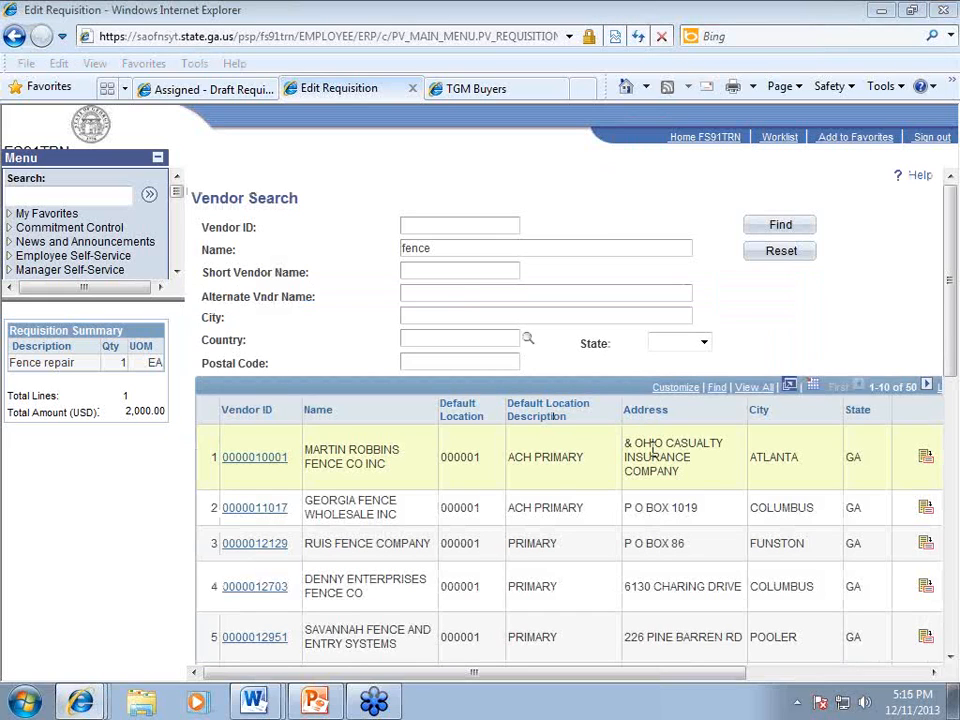
click(255, 510)
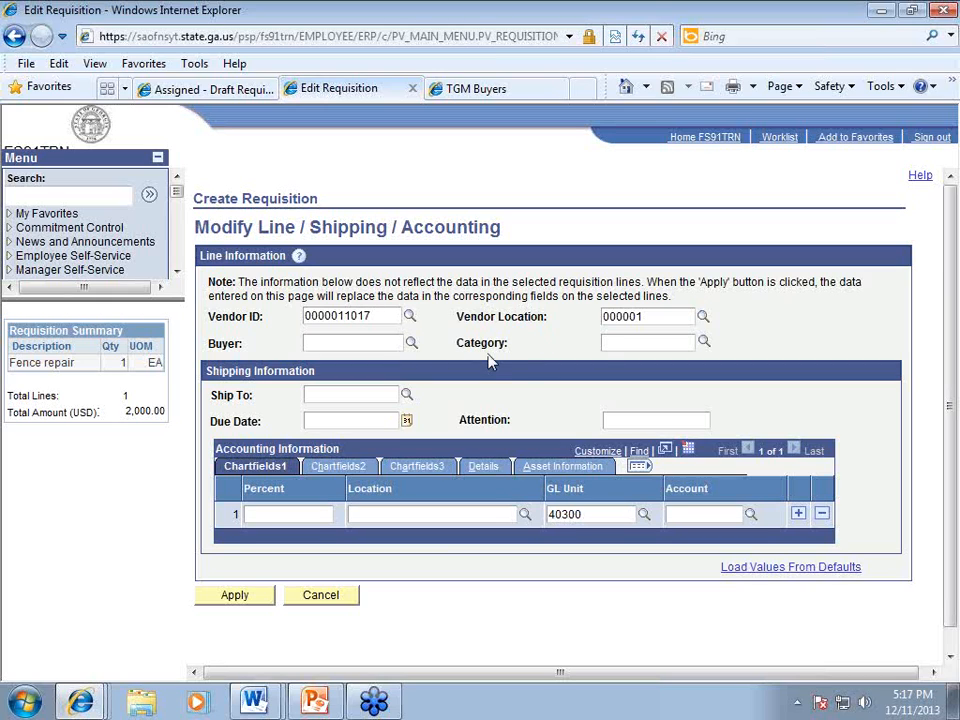
click(792, 571)
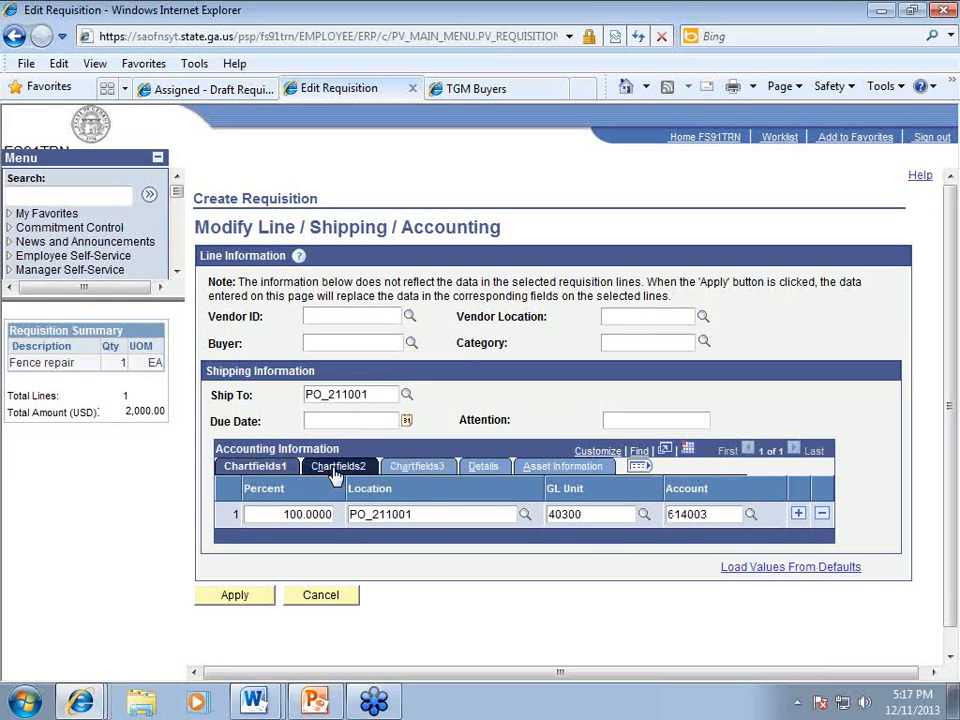
click(207, 597)
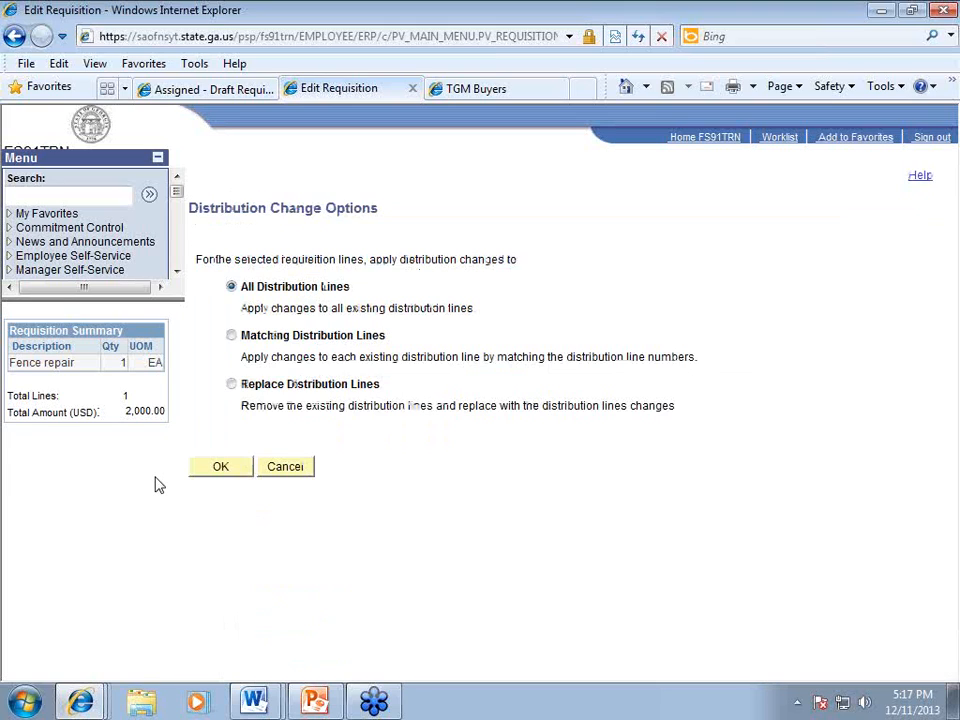
click(222, 474)
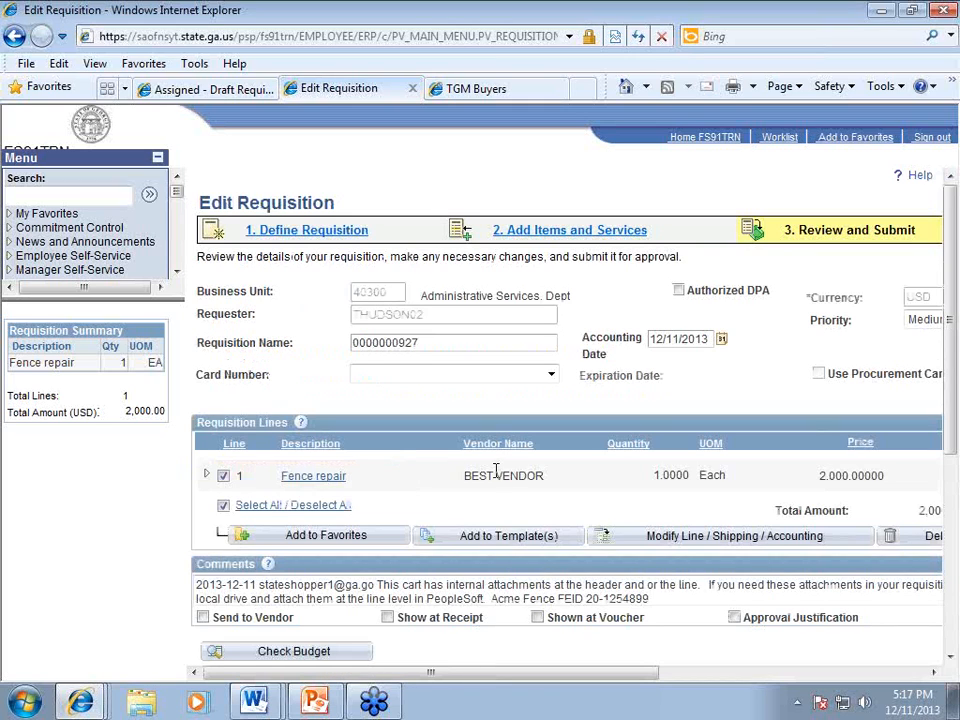
Step: Reopen Modify Line / Shipping / Accounting and bring up Vendor Search with 'fence' still entered
scroll(503, 561, down, 2)
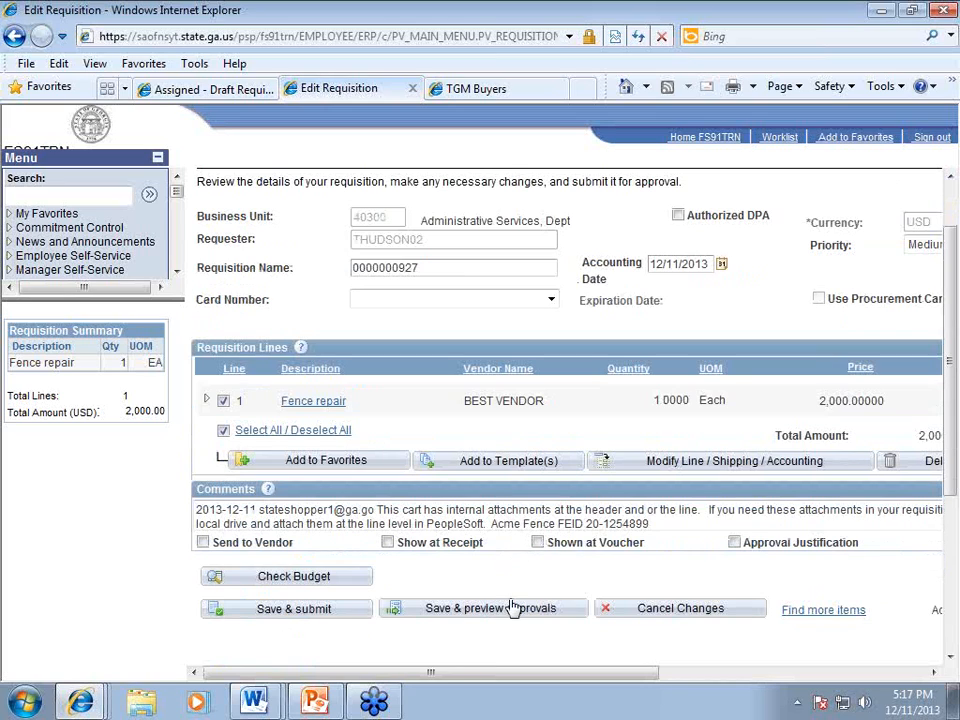
click(645, 458)
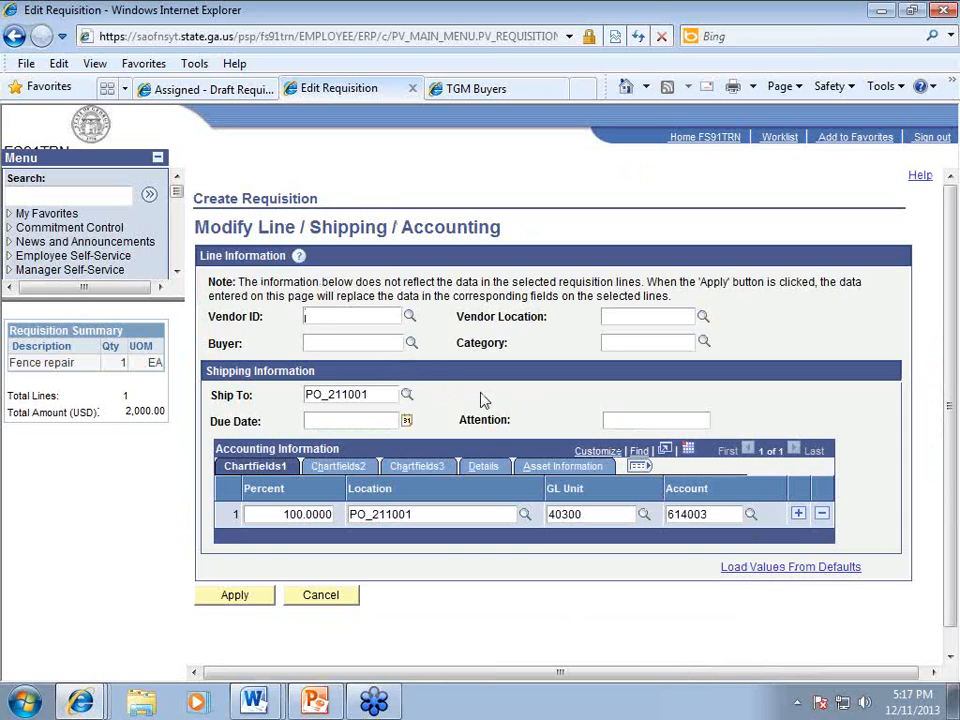
click(409, 318)
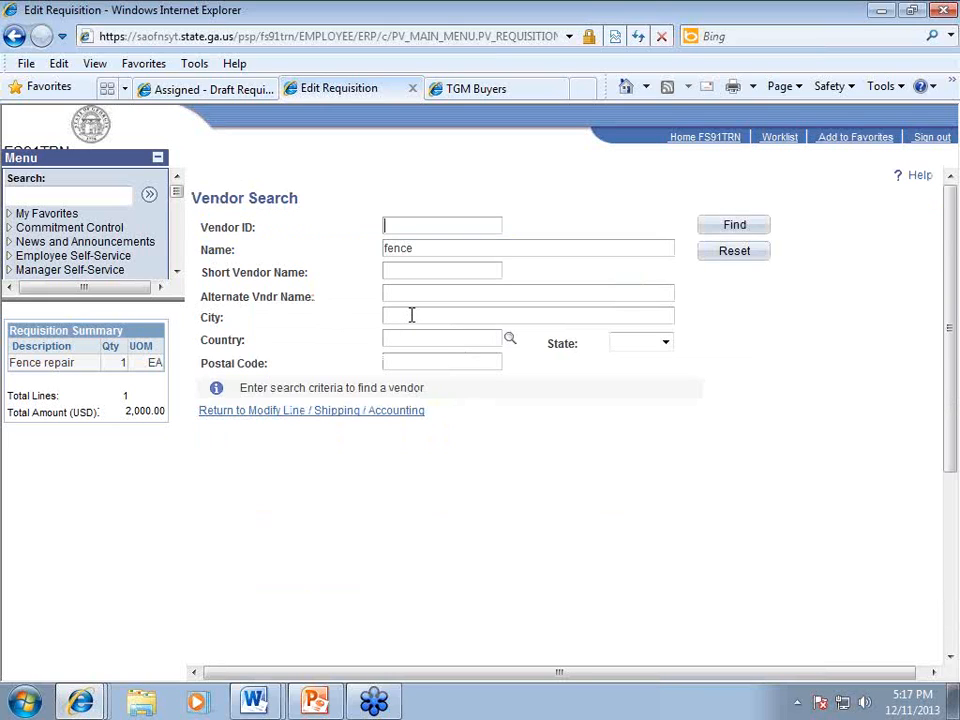
click(410, 315)
text(columbus)
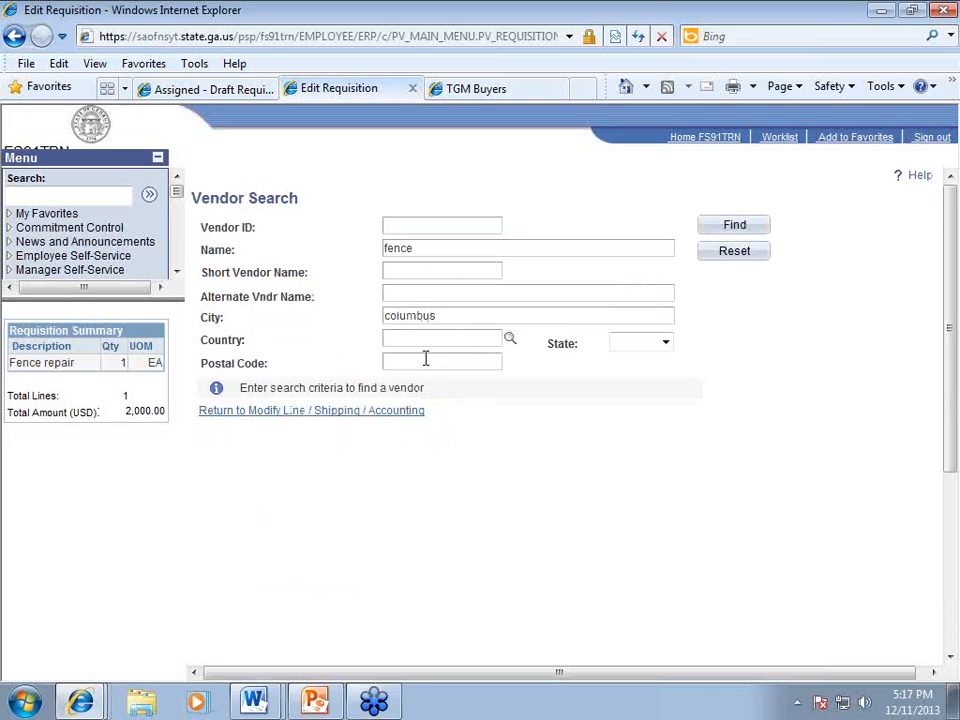
click(634, 343)
click(634, 360)
click(716, 230)
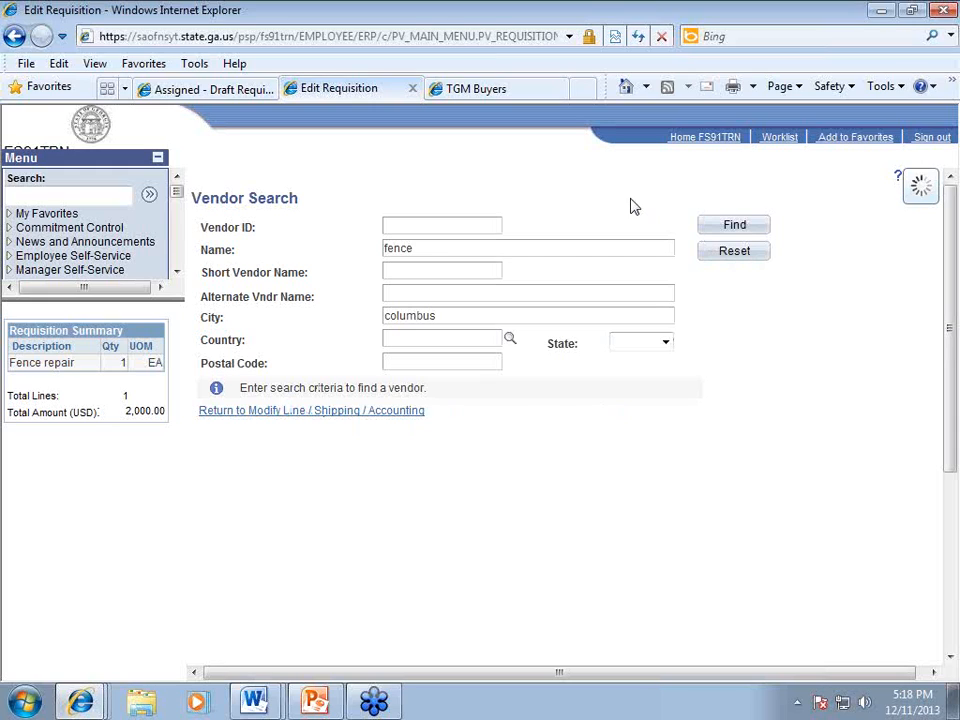
click(941, 41)
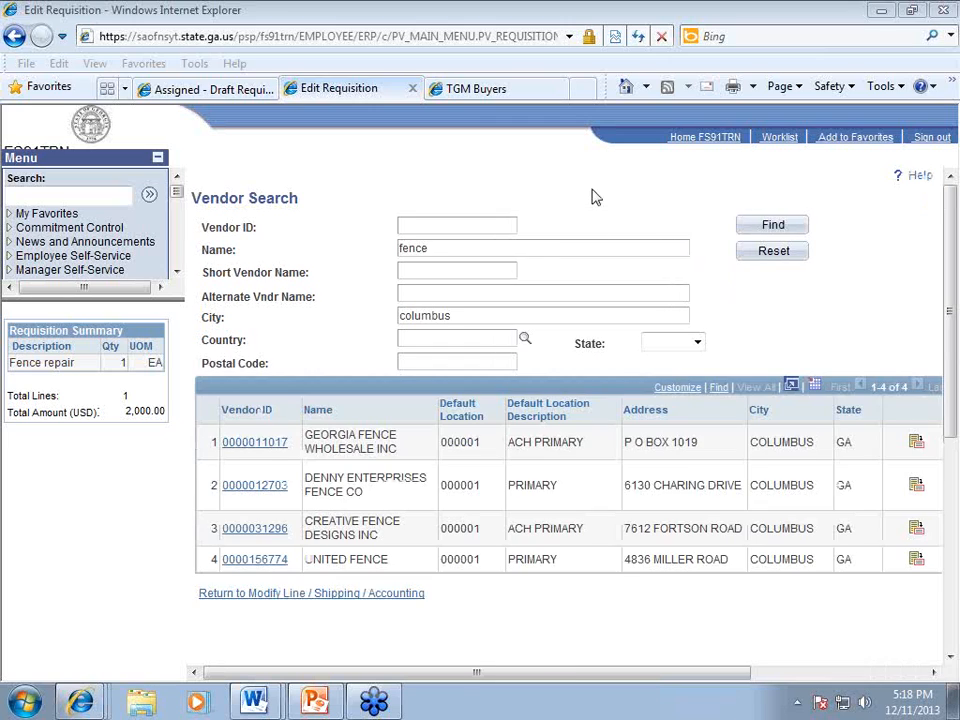
click(256, 444)
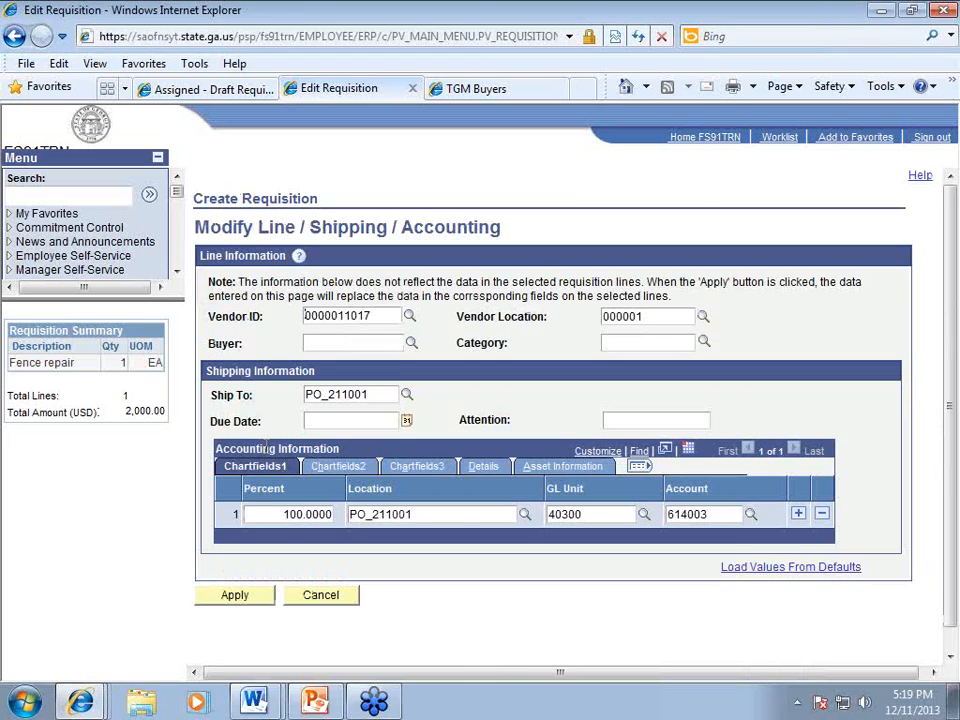
Step: Apply Georgia Fence Wholesale Inc to all distribution lines, then recheck the line page and cancel out
click(246, 595)
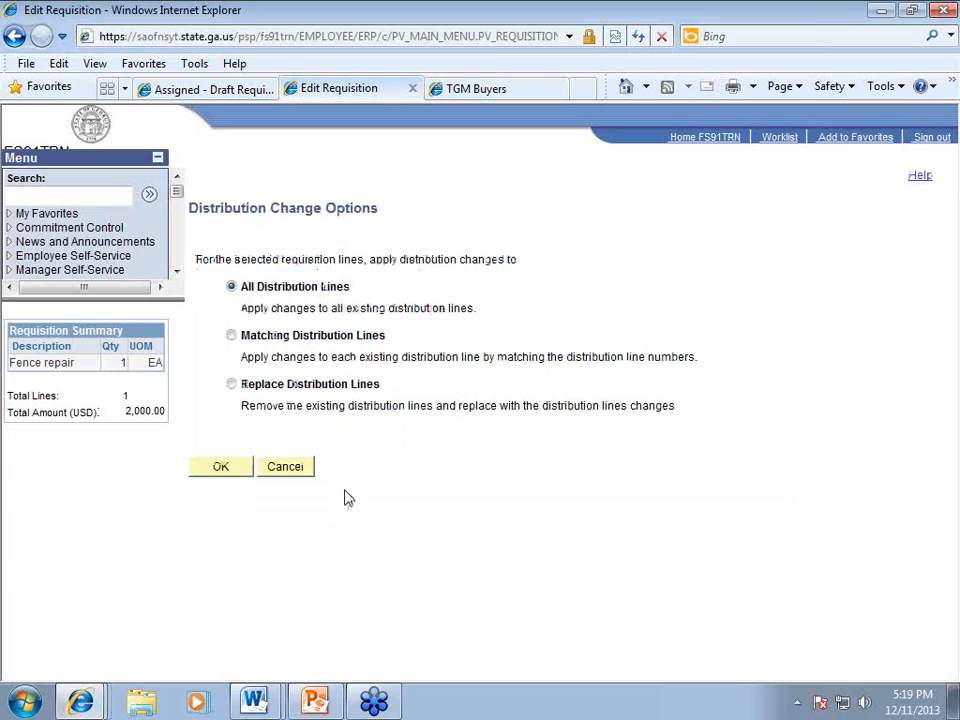
click(219, 473)
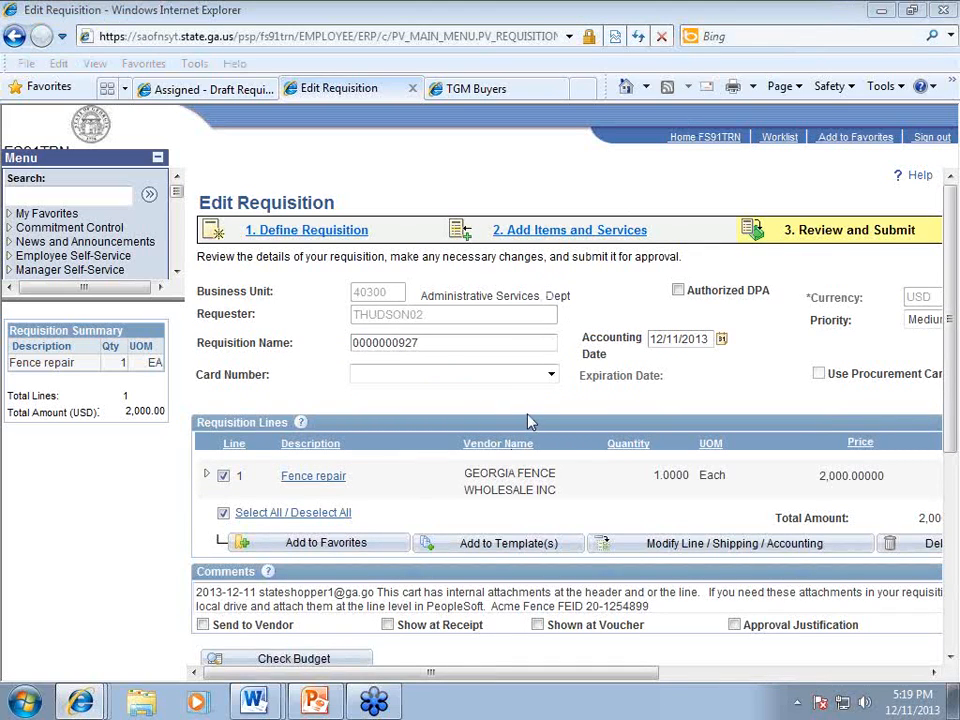
click(683, 545)
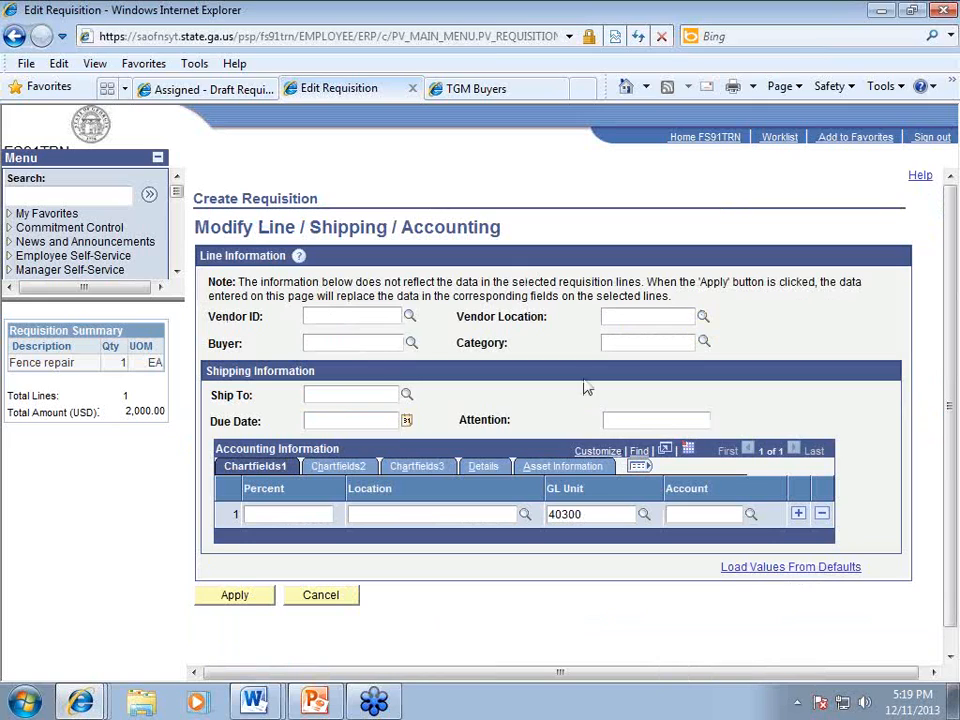
click(643, 345)
click(335, 598)
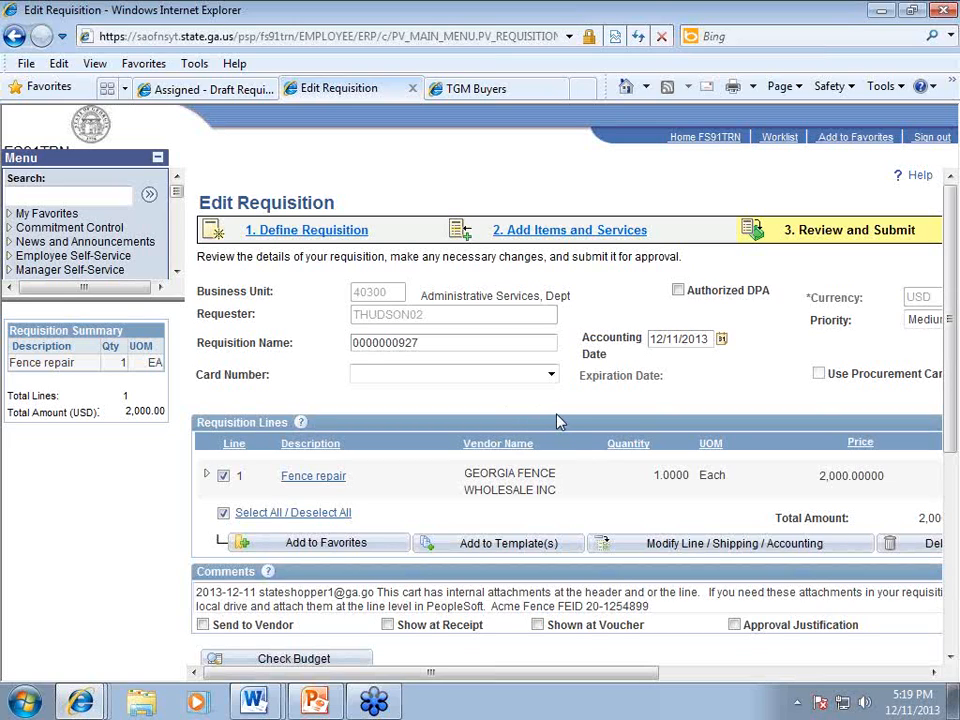
Step: Delete the internal-attachments note from the comments and save with approval preview
scroll(558, 422, down, 1)
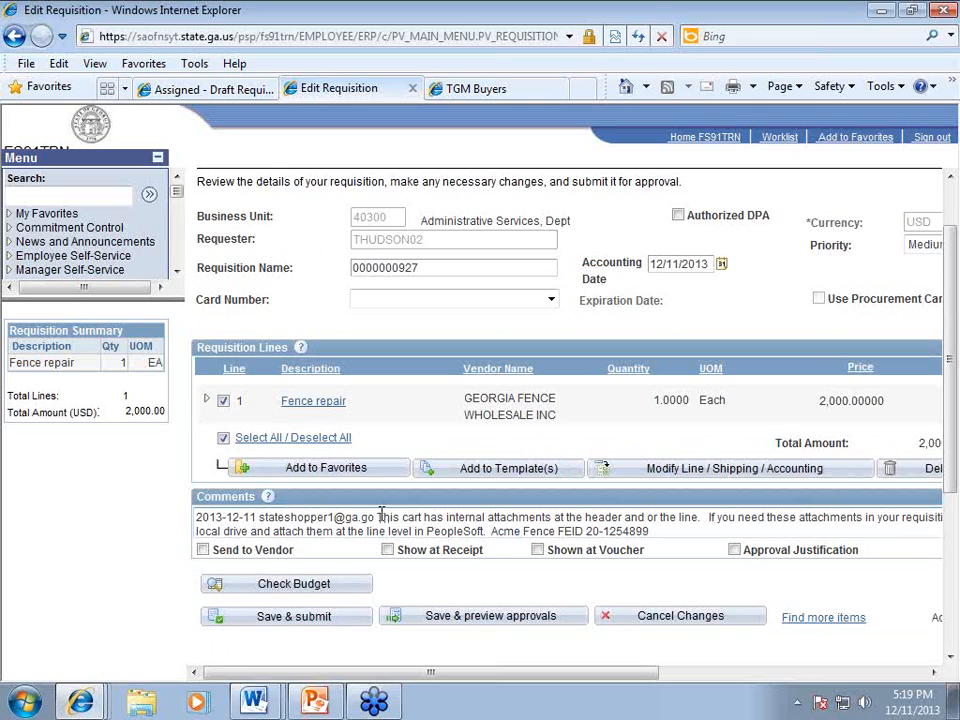
drag(379, 517, 512, 524)
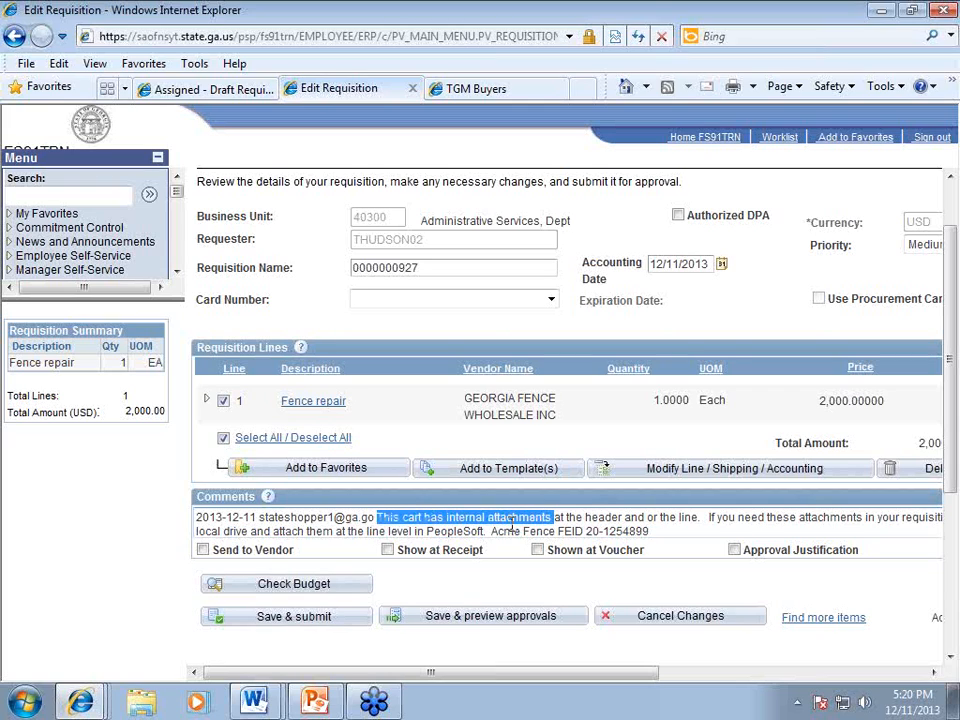
drag(512, 524, 492, 526)
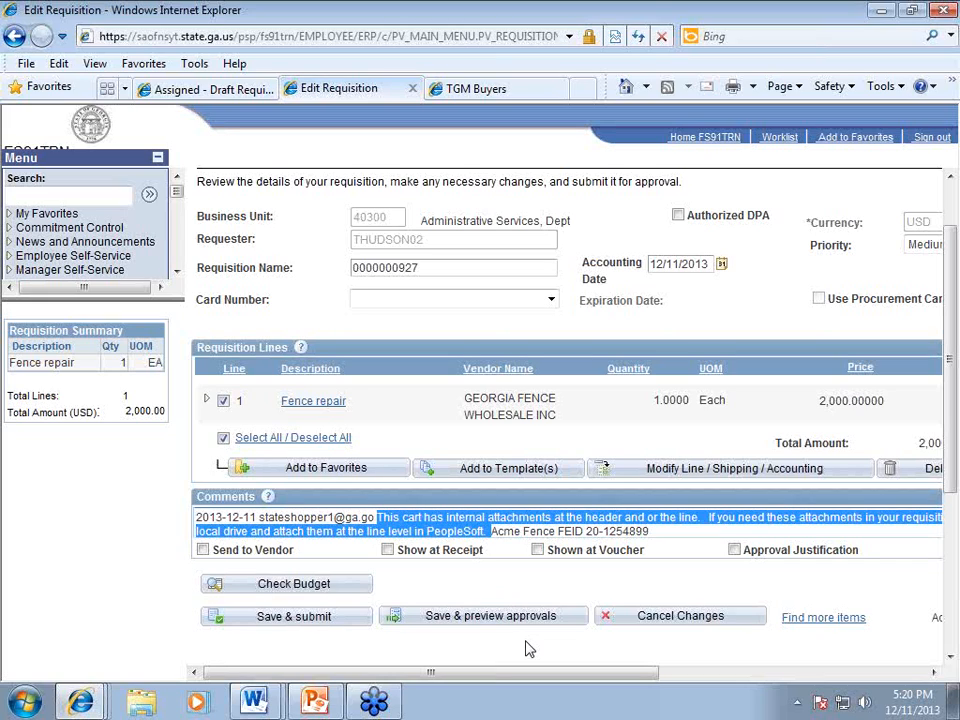
key(Delete)
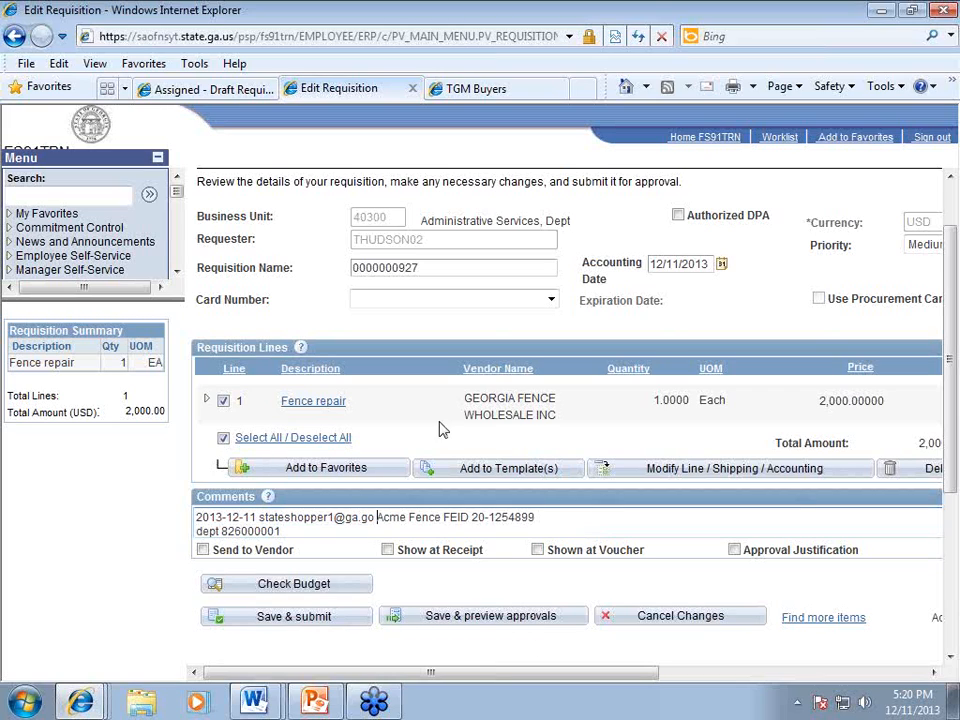
click(476, 626)
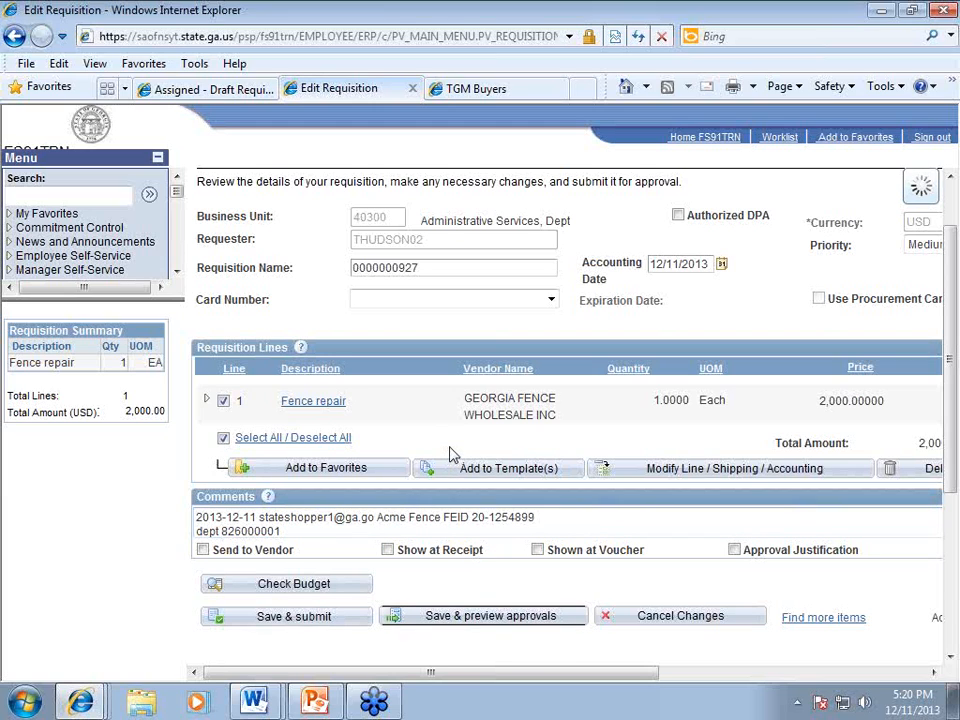
scroll(450, 520, down, 1)
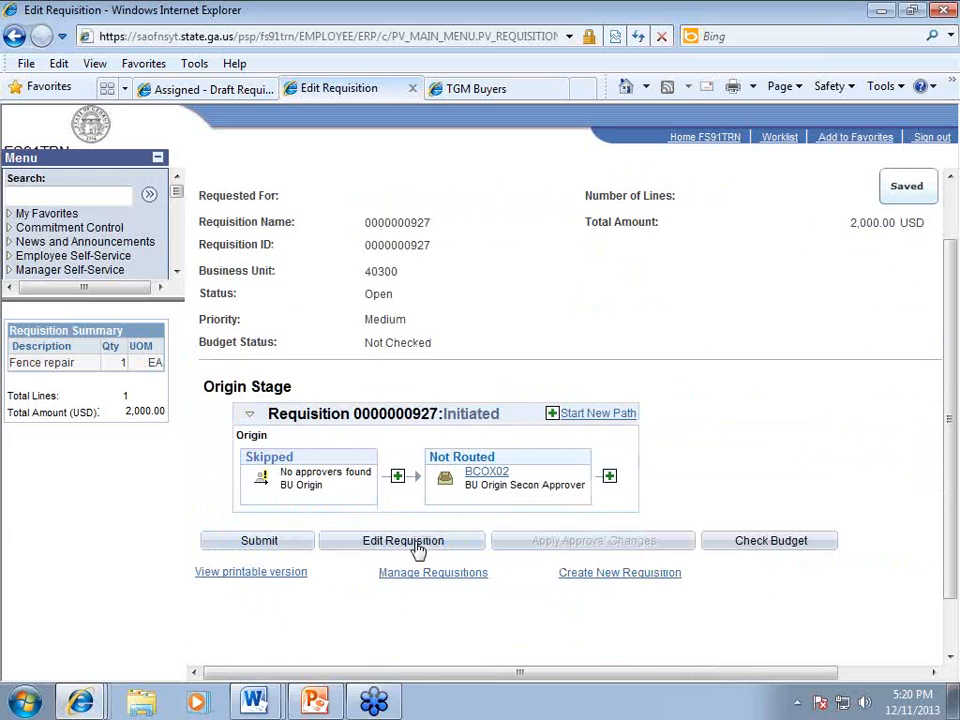
click(418, 548)
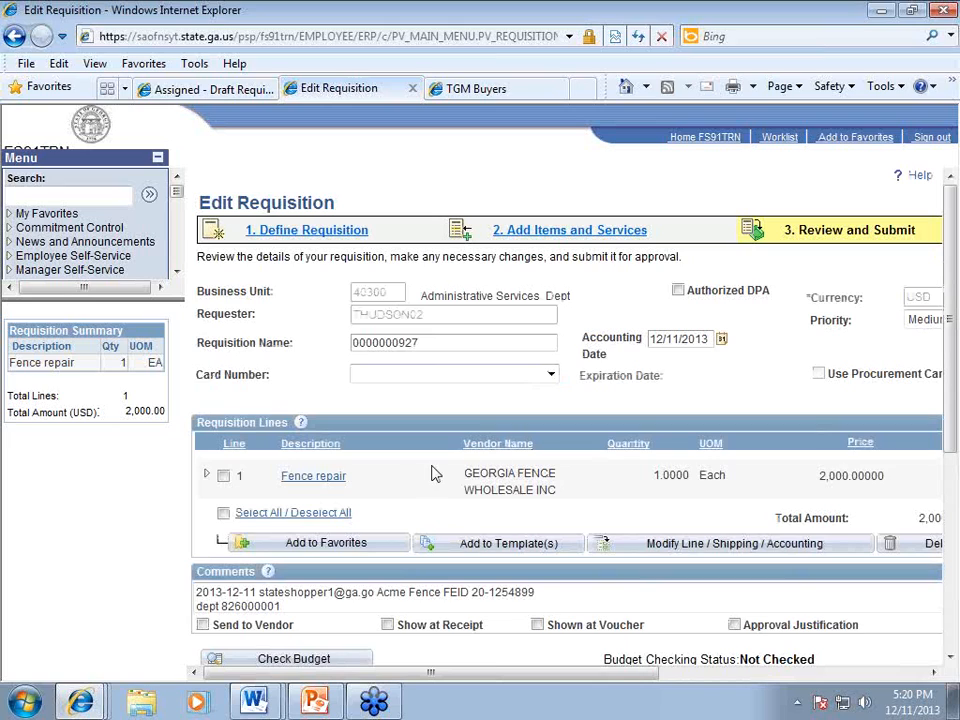
Step: Review the Fence repair cart summary, scrolling through its comments and single attachment
click(316, 484)
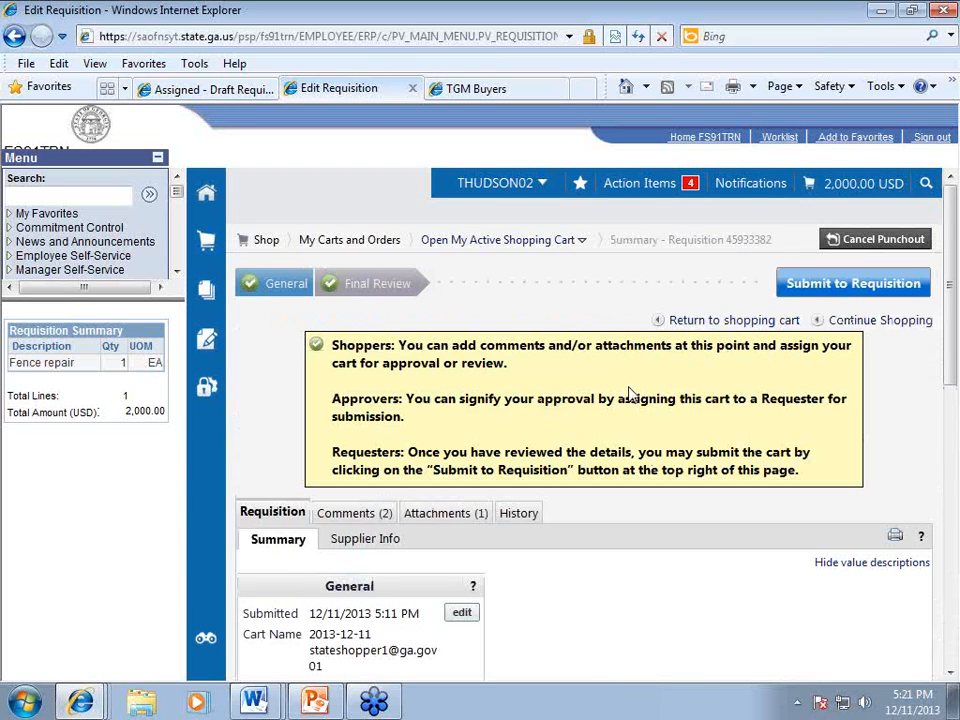
scroll(295, 385, down, 3)
scroll(295, 385, down, 1)
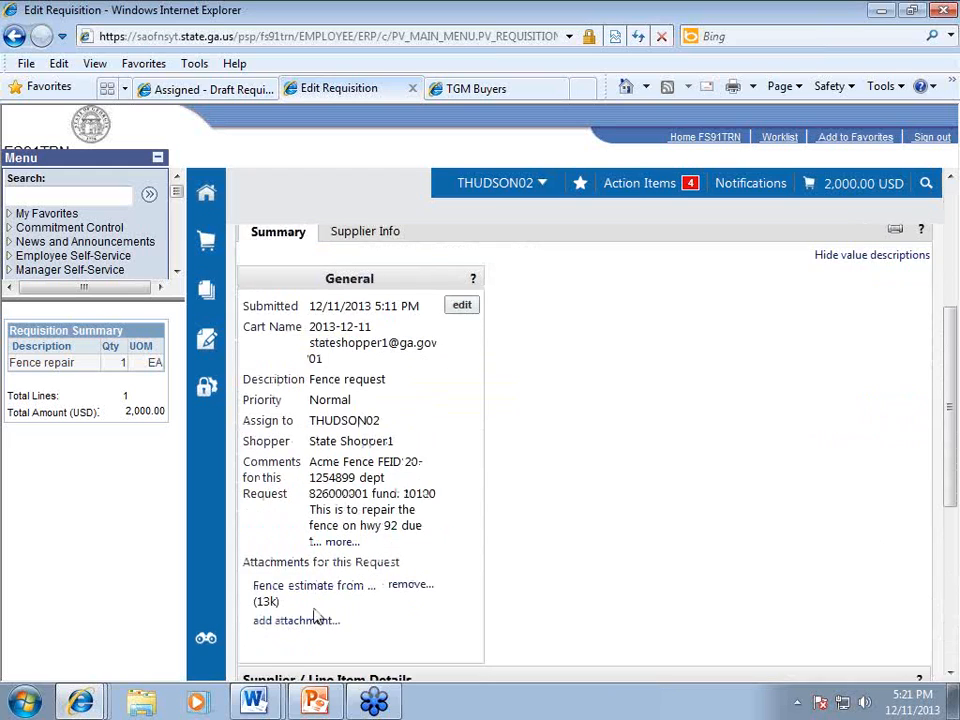
scroll(563, 560, up, 2)
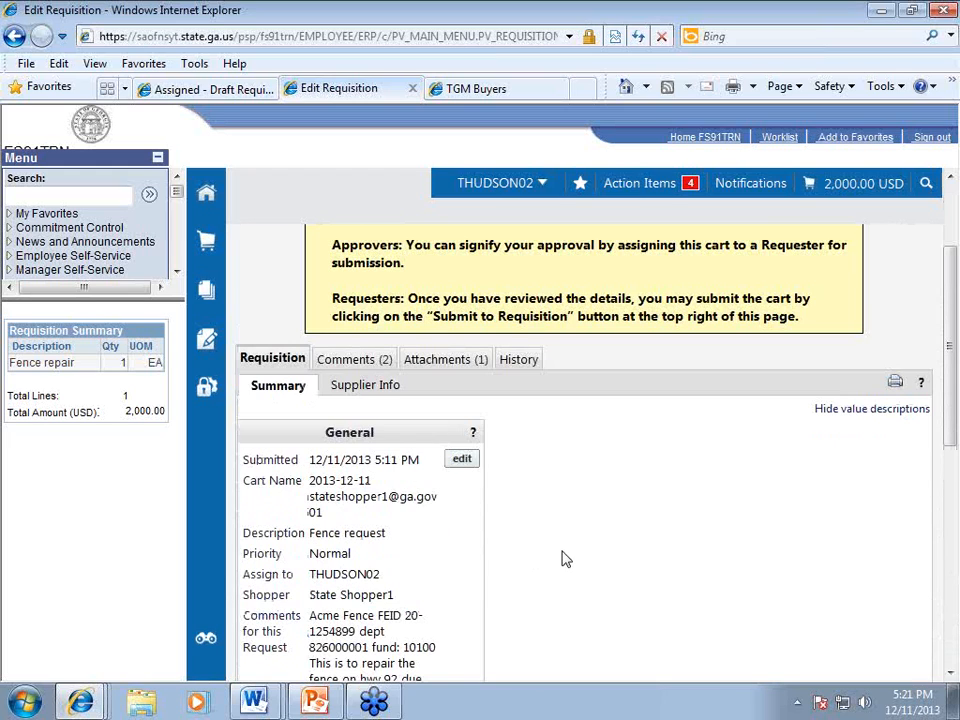
scroll(560, 555, up, 2)
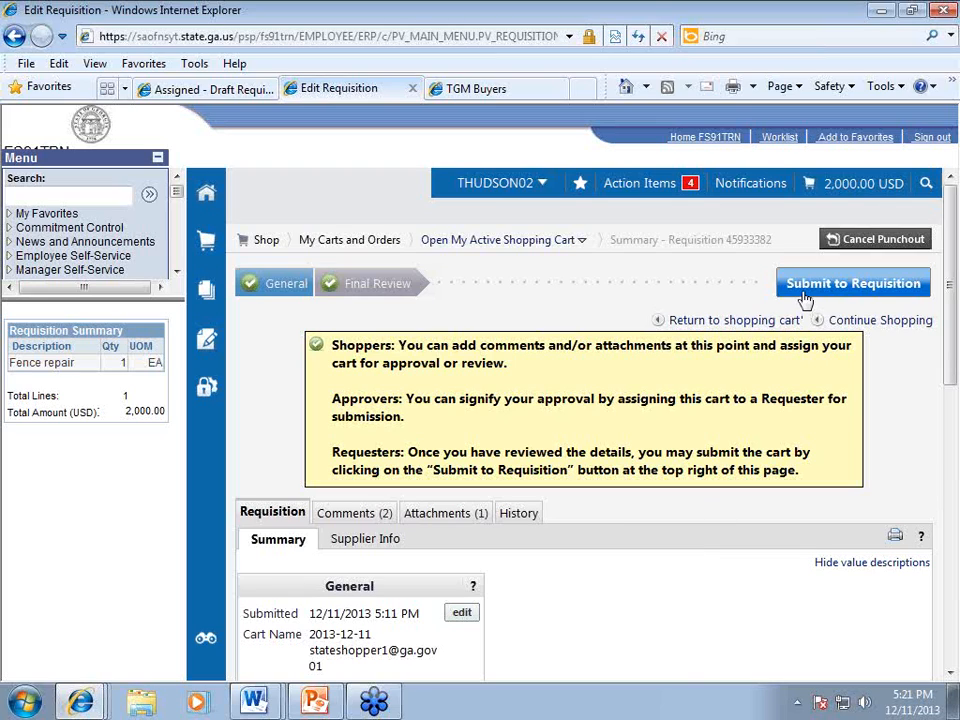
click(864, 242)
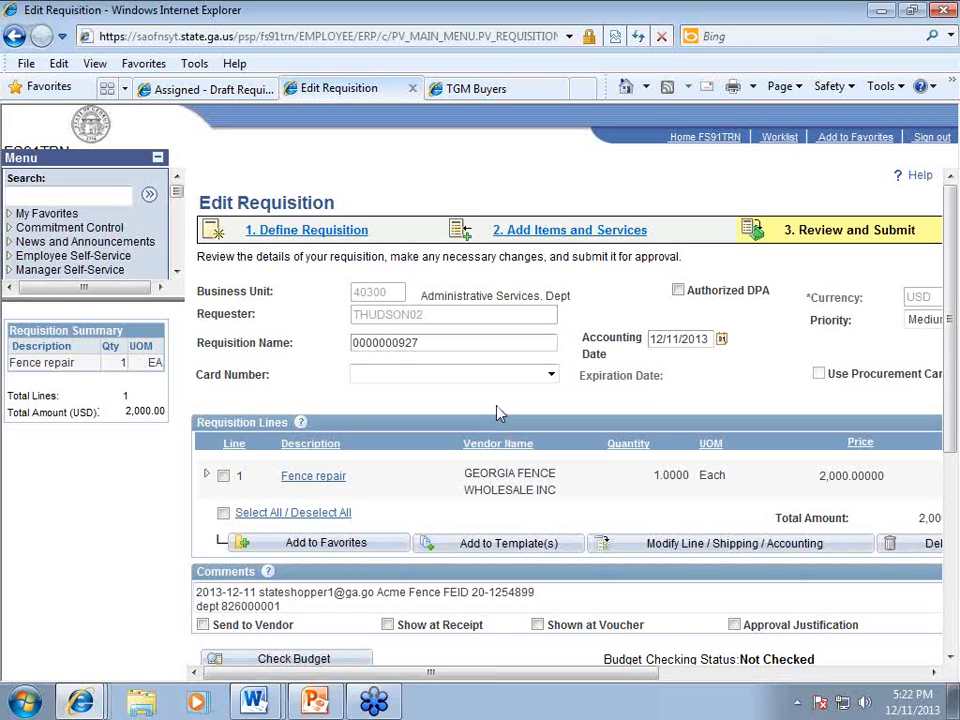
scroll(500, 414, down, 2)
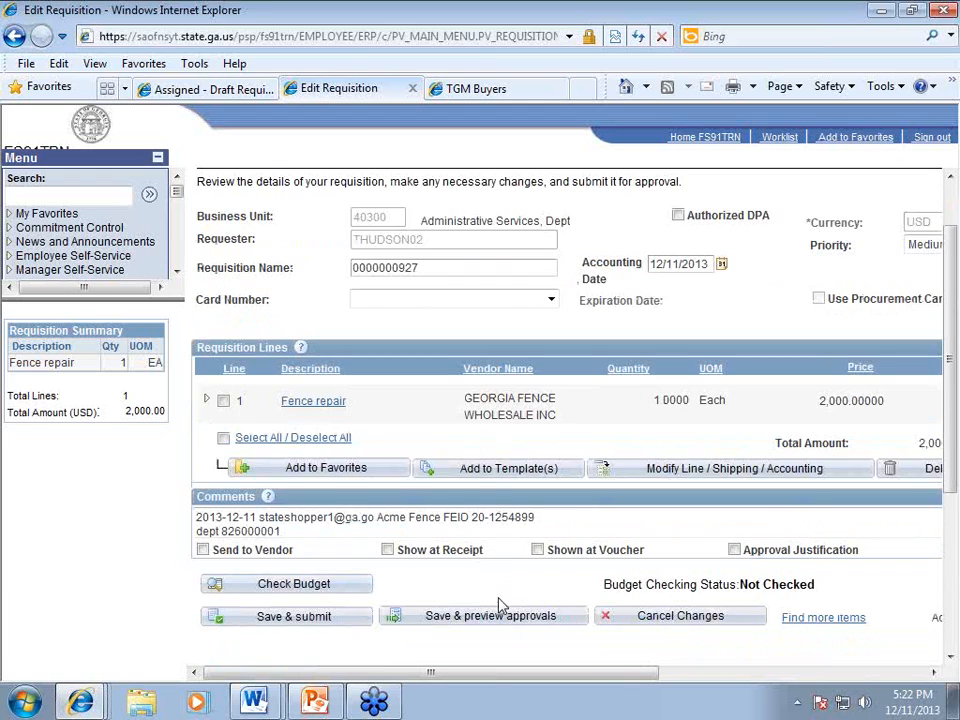
click(294, 617)
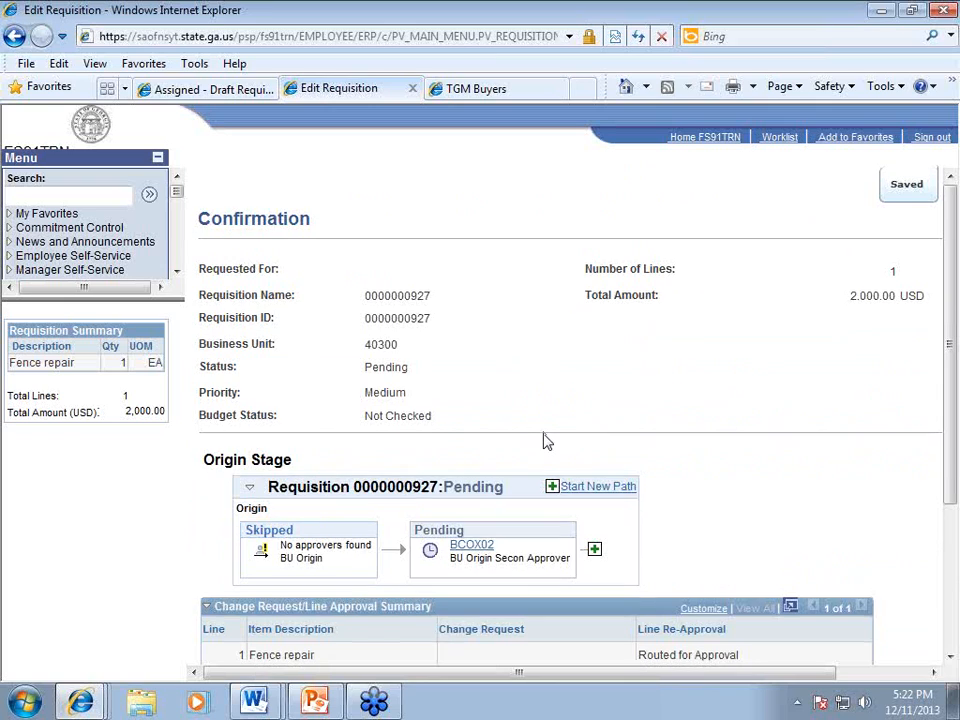
scroll(546, 441, down, 3)
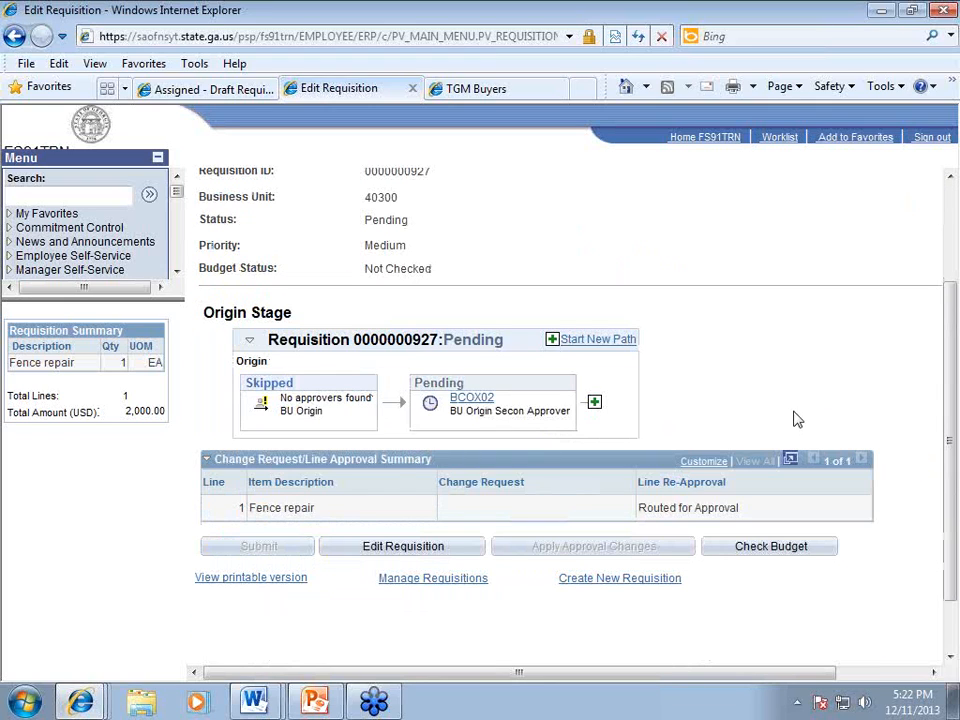
scroll(722, 418, up, 3)
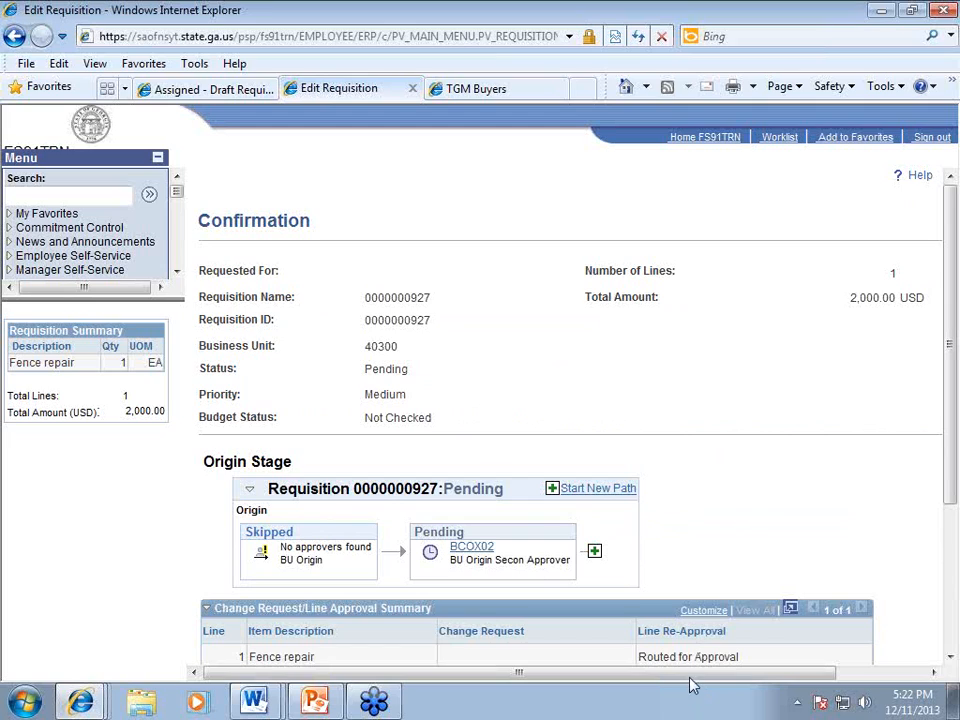
drag(690, 676, 795, 683)
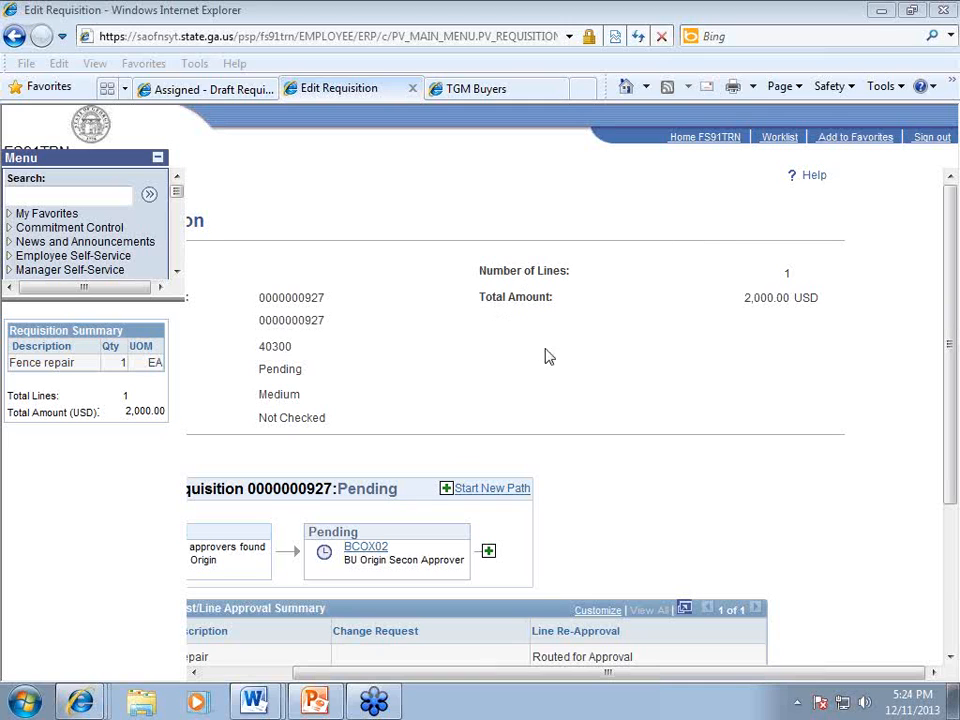
drag(546, 673, 458, 673)
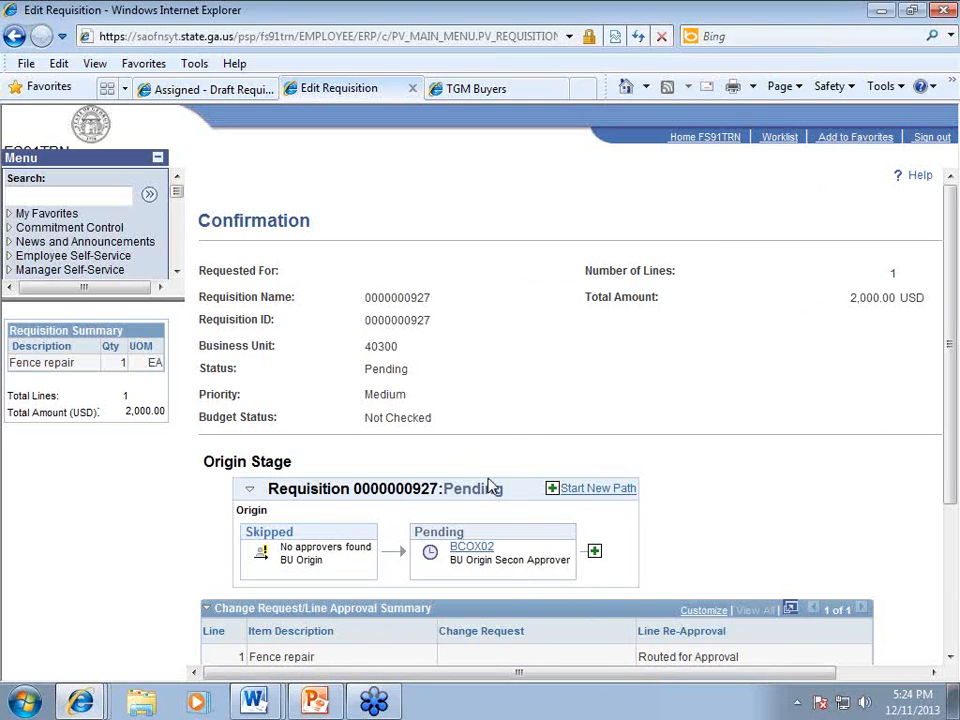
scroll(521, 437, down, 3)
scroll(600, 250, up, 3)
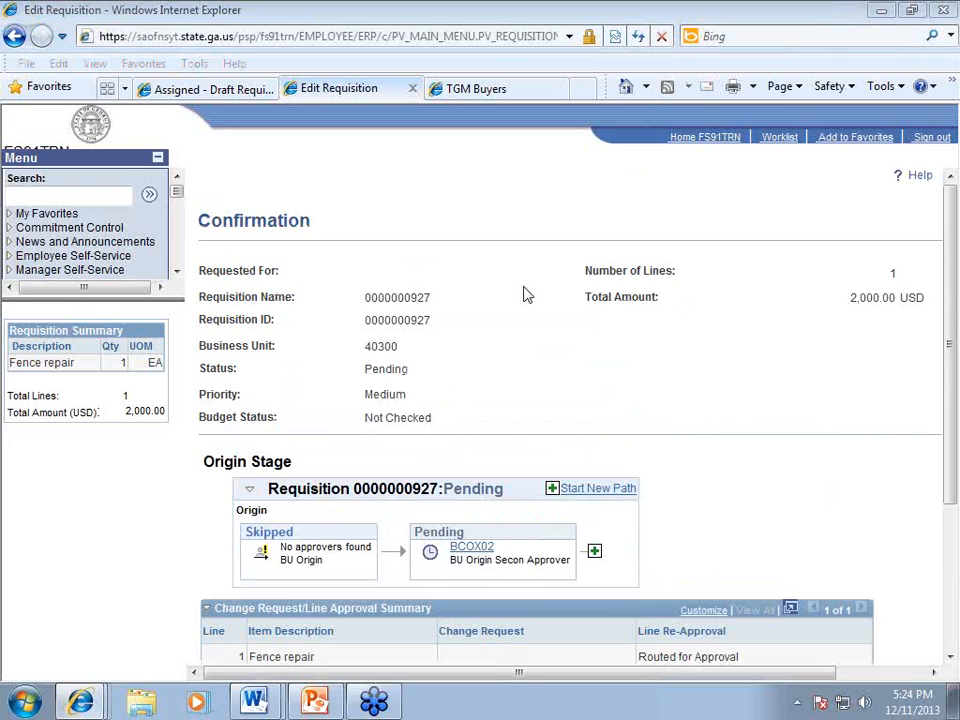
click(929, 140)
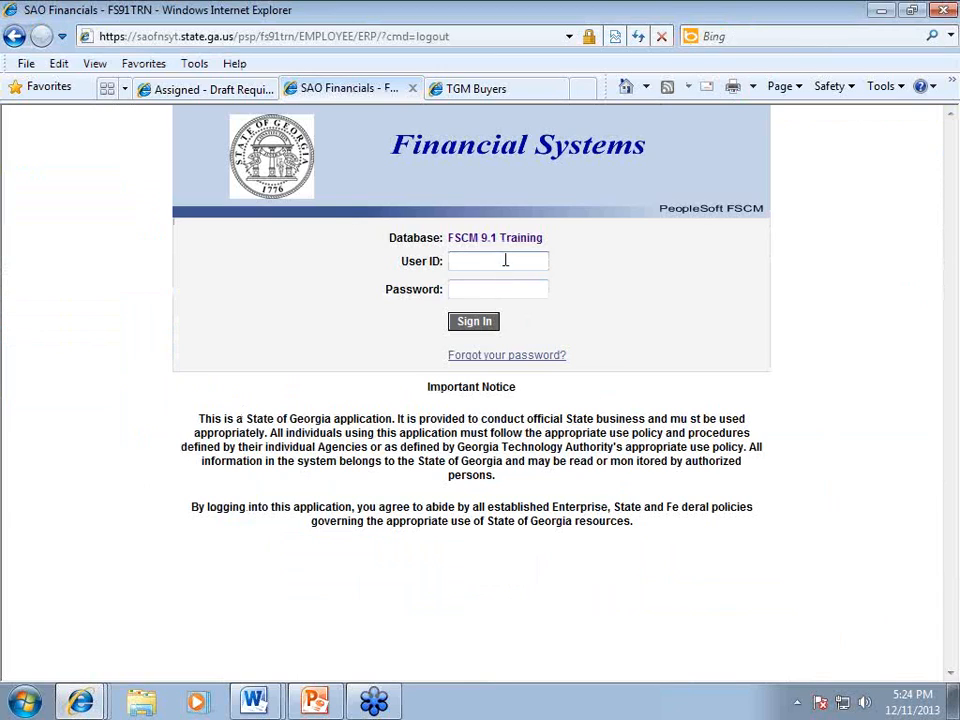
Step: Sign in with the approver's user ID and password, retrying after the invalid-login error
key(Tab)
text(********)
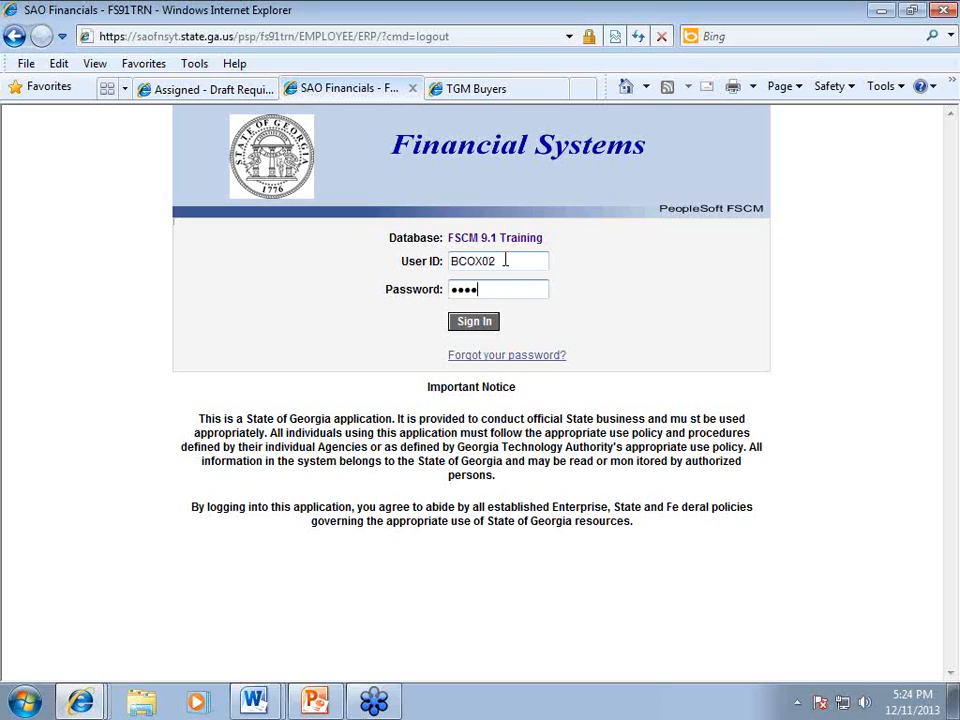
key(Return)
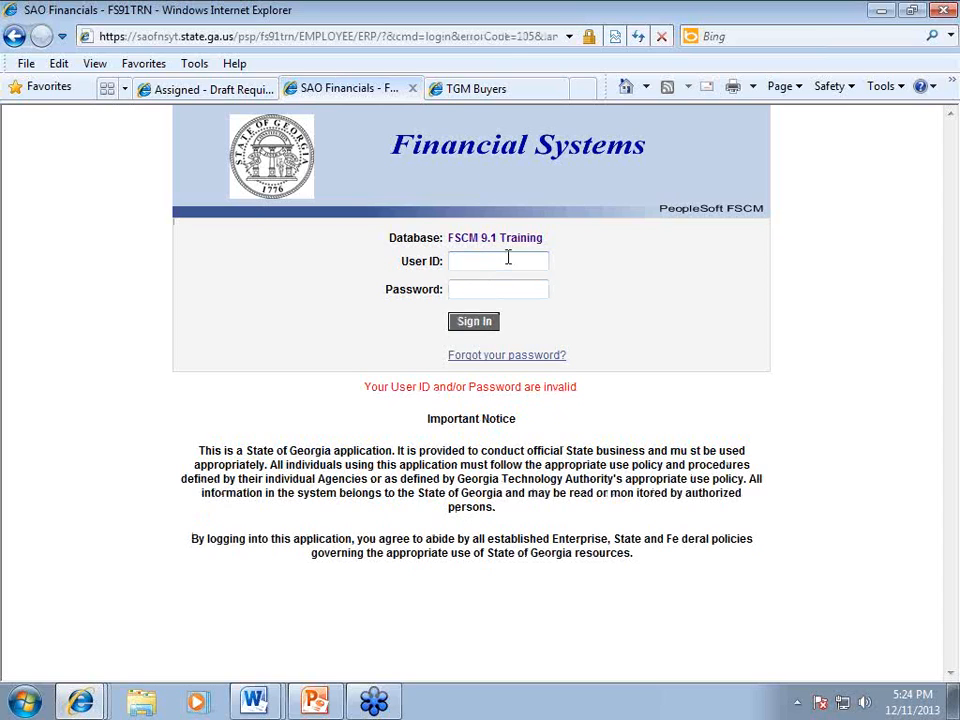
key(Tab)
text(••••••••)
key(Return)
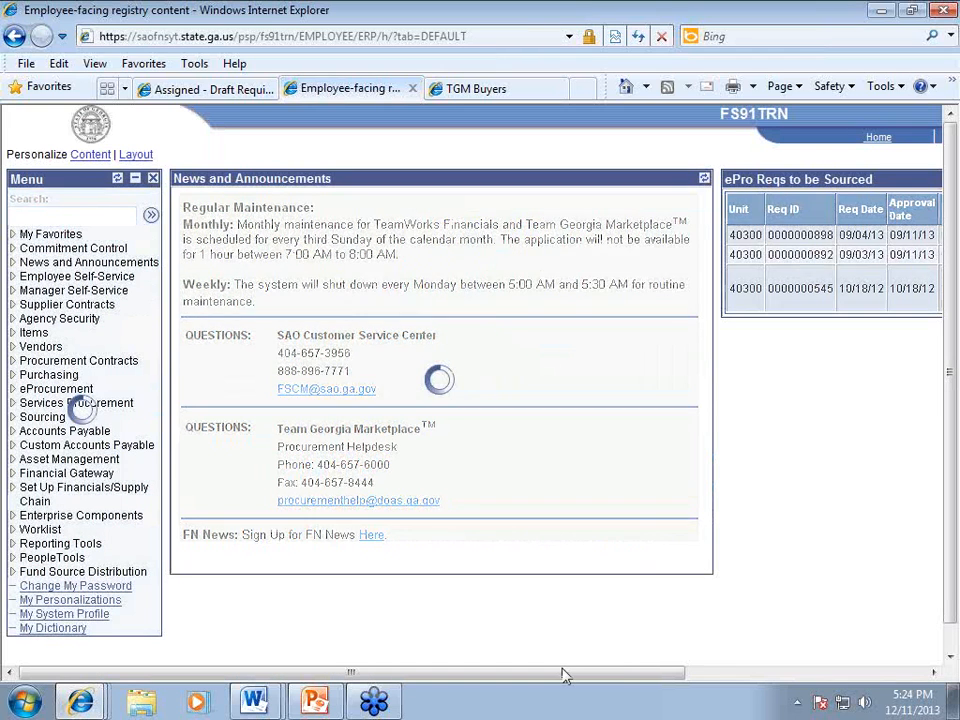
Step: Remove the ePro Reqs to be Sourced pagelet from the home page, then go to My System Profile
drag(728, 677, 939, 677)
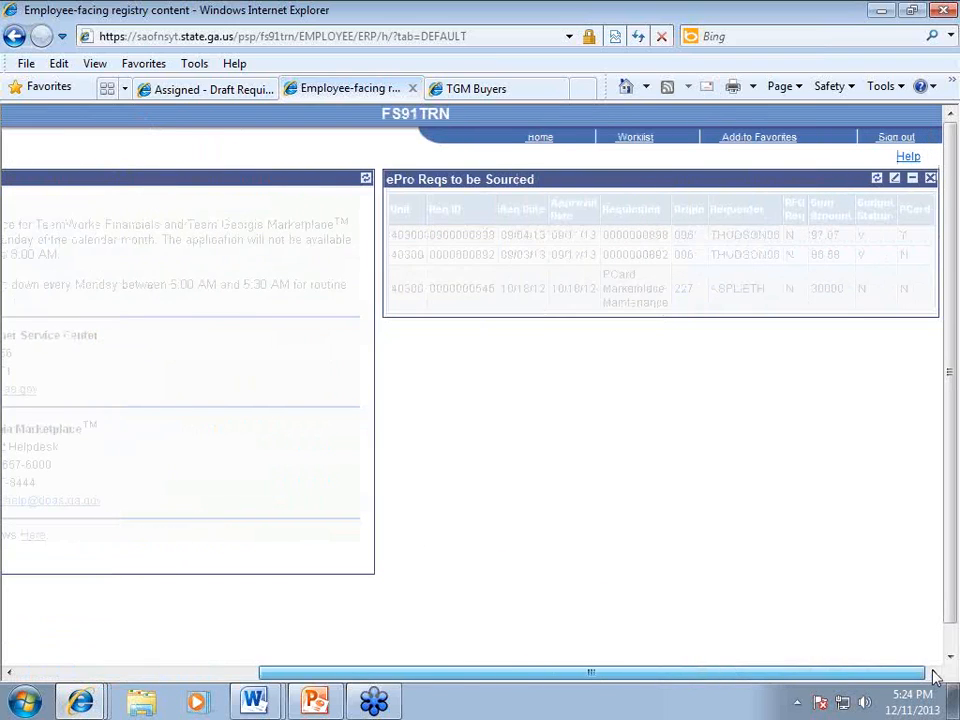
click(929, 180)
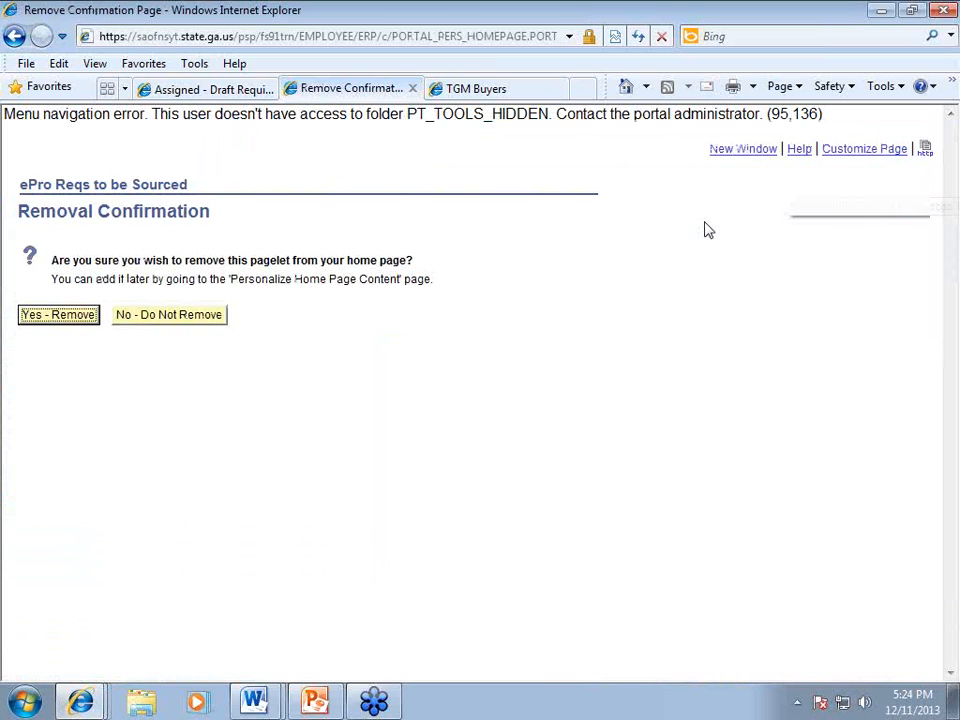
click(45, 316)
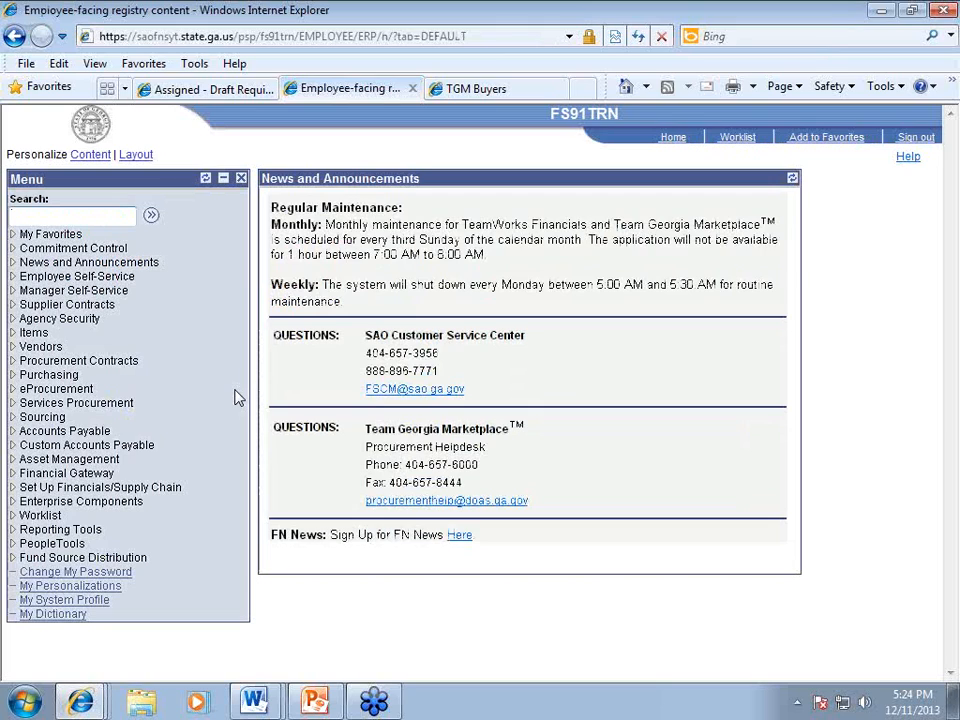
click(64, 600)
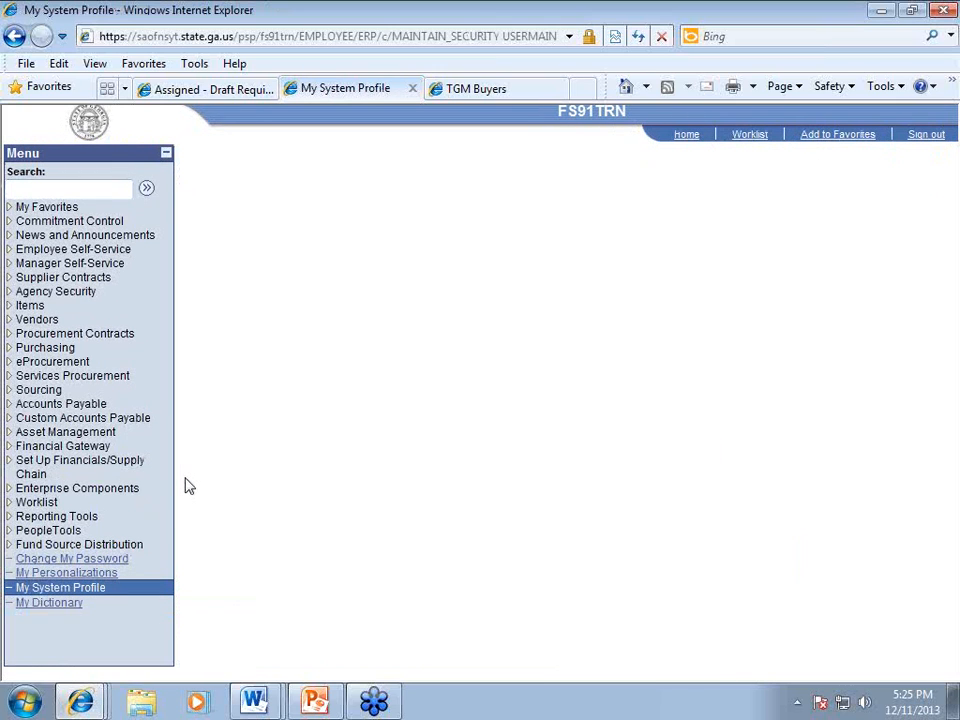
Step: Confirm Email User and Worklist User are enabled under Workflow Attributes, then go to the Worklist
scroll(318, 446, down, 3)
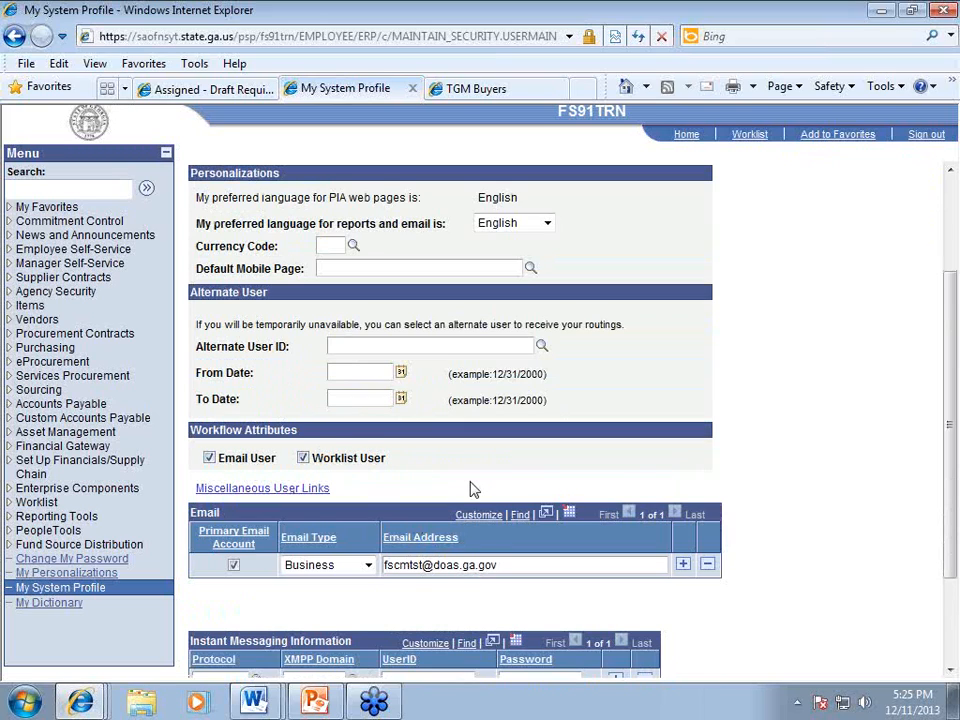
scroll(474, 490, up, 3)
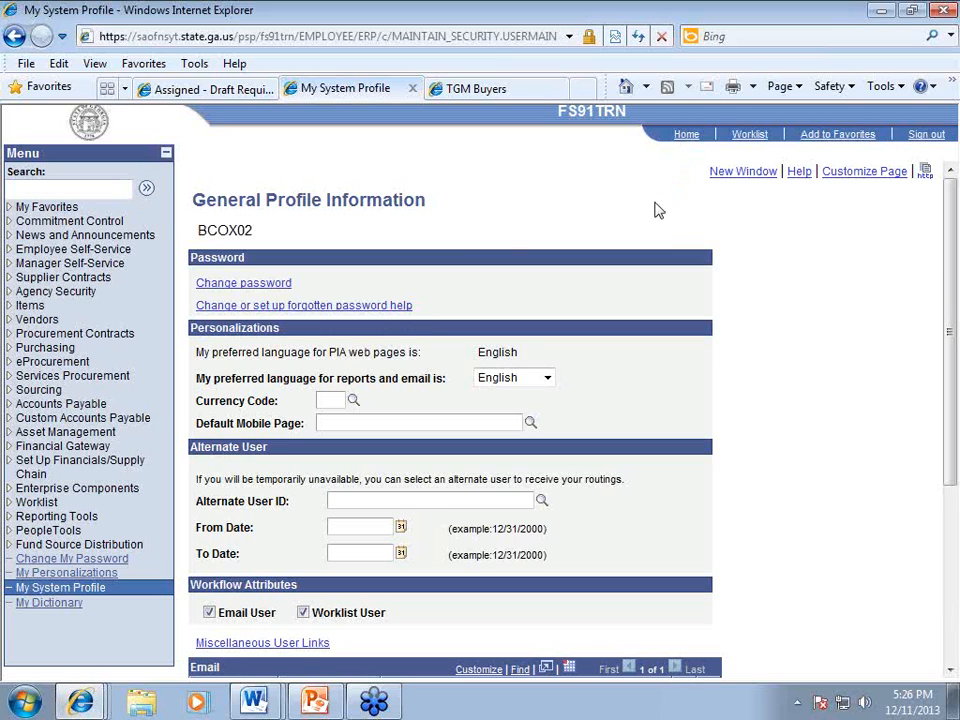
click(750, 135)
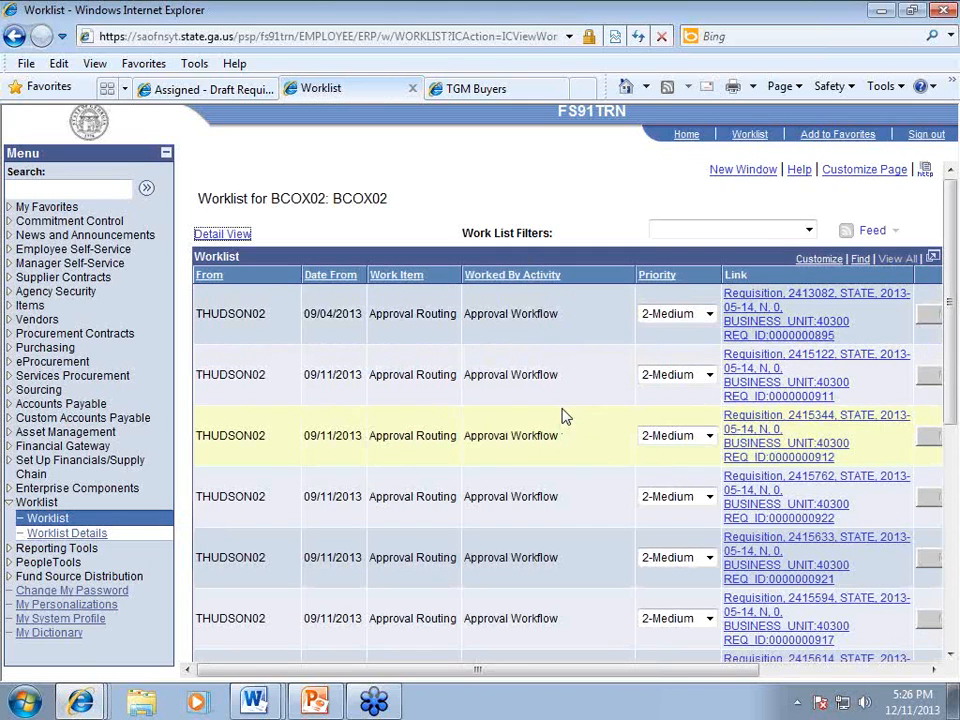
scroll(562, 416, down, 3)
scroll(562, 416, down, 2)
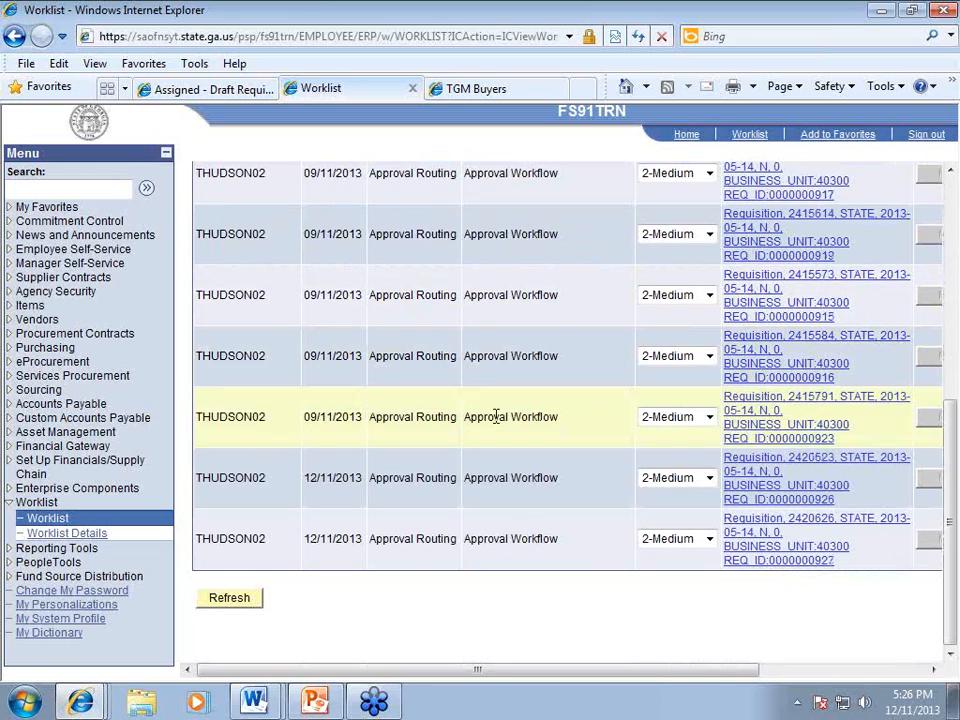
scroll(341, 446, up, 1)
scroll(345, 370, up, 5)
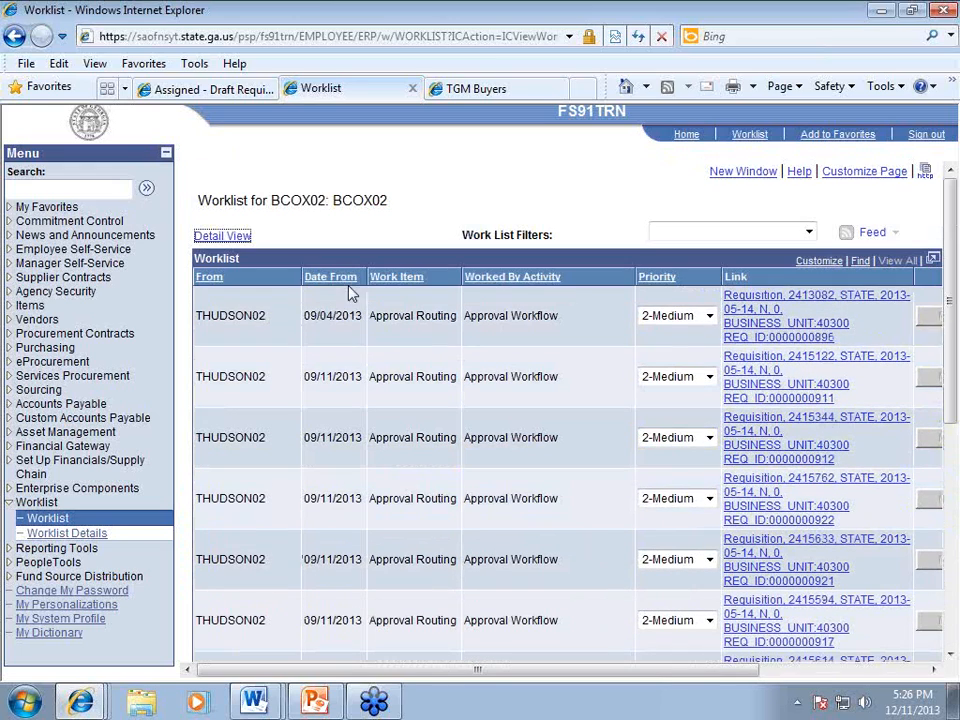
scroll(362, 335, down, 1)
scroll(372, 354, down, 5)
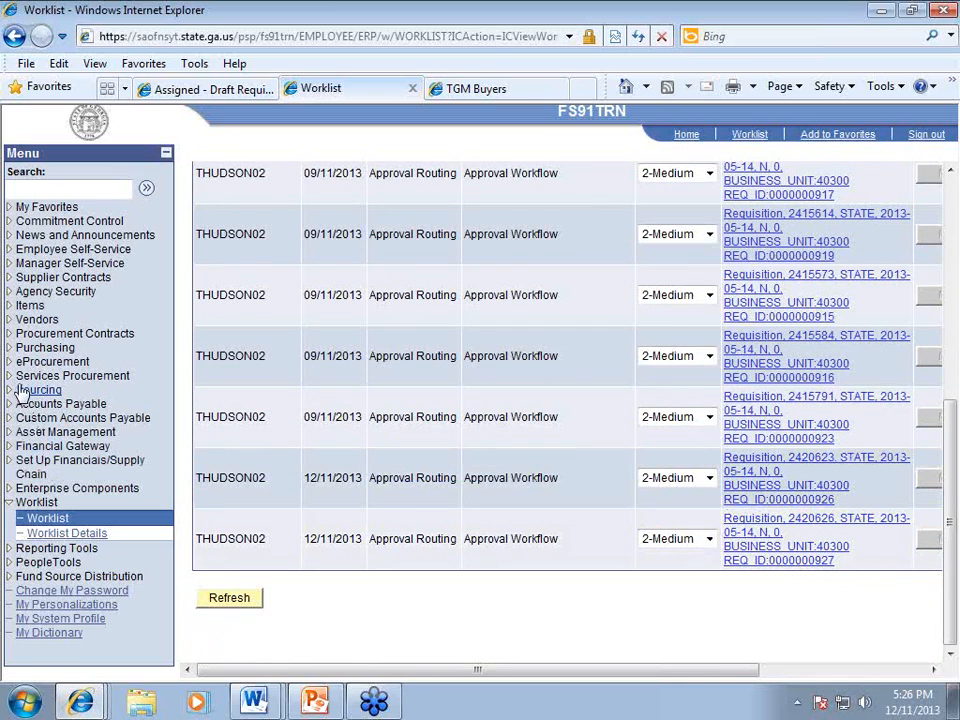
Step: Go to Manage Requisition Approvals under eProcurement and search for pending requisitions
click(12, 363)
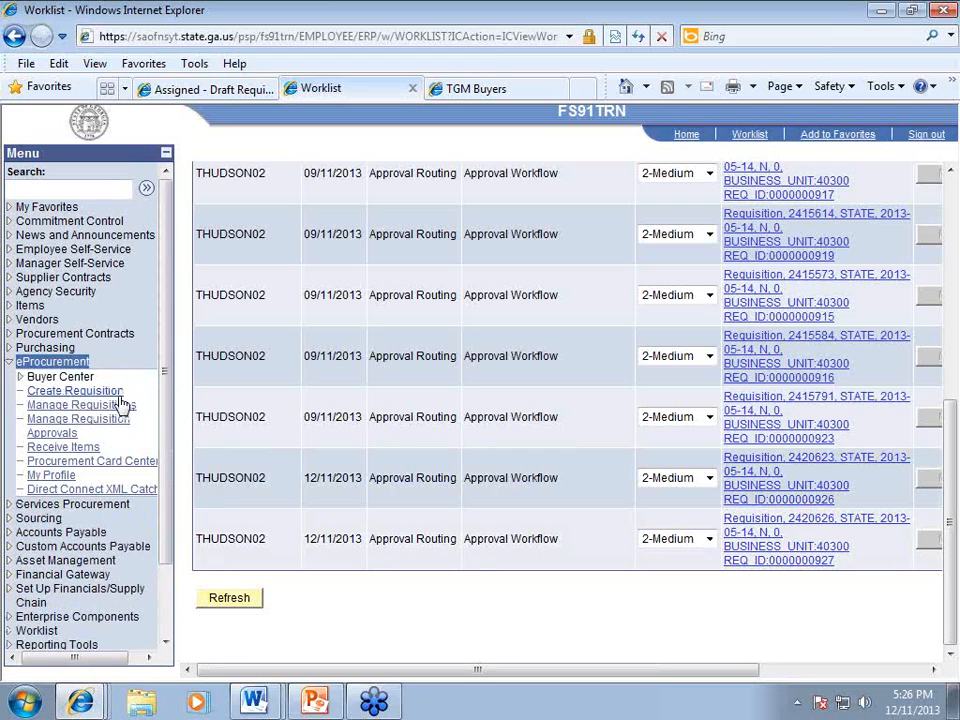
click(88, 430)
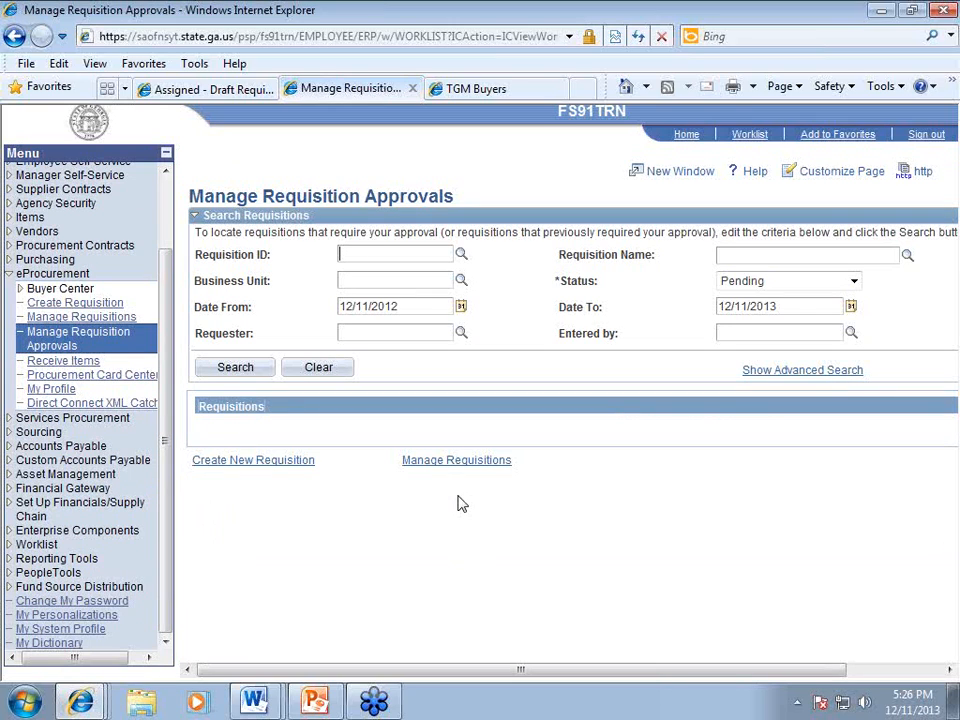
click(210, 368)
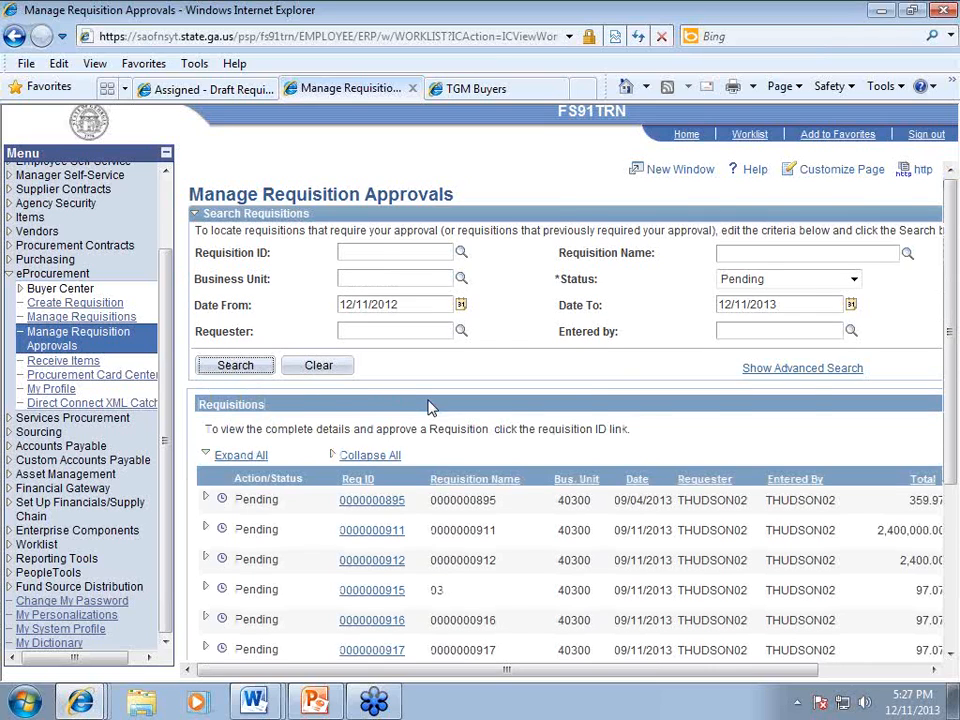
scroll(448, 408, down, 1)
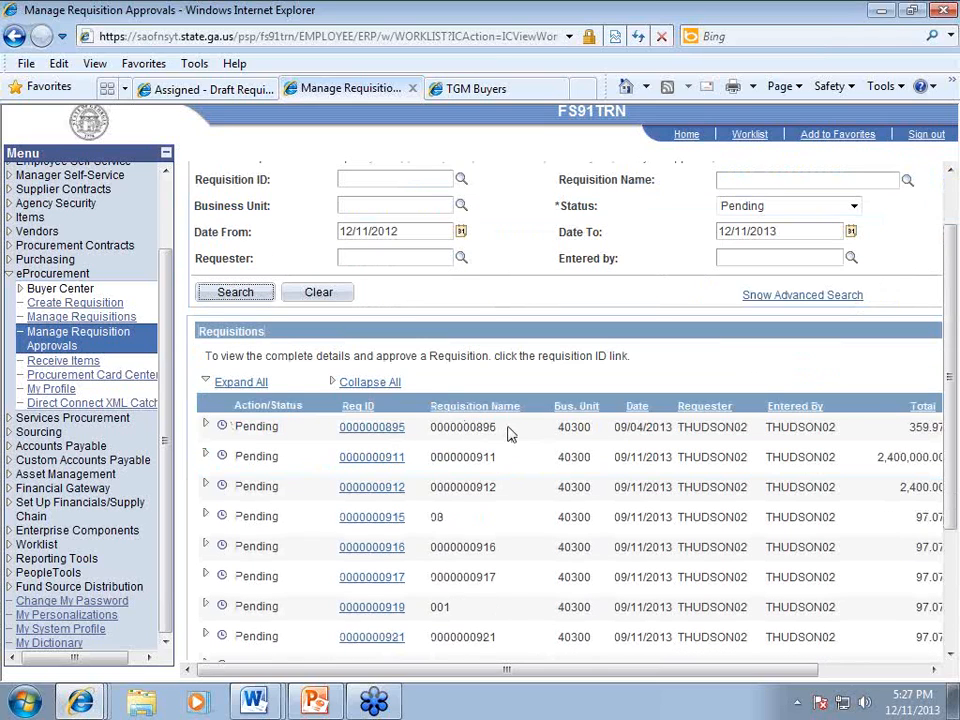
scroll(508, 434, down, 3)
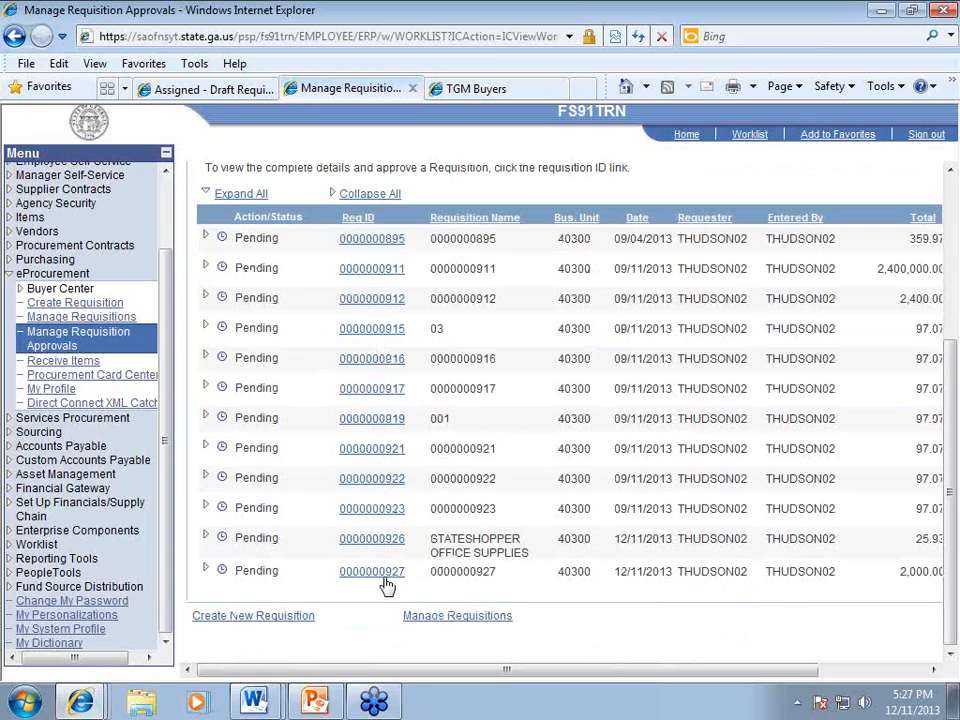
double_click(441, 576)
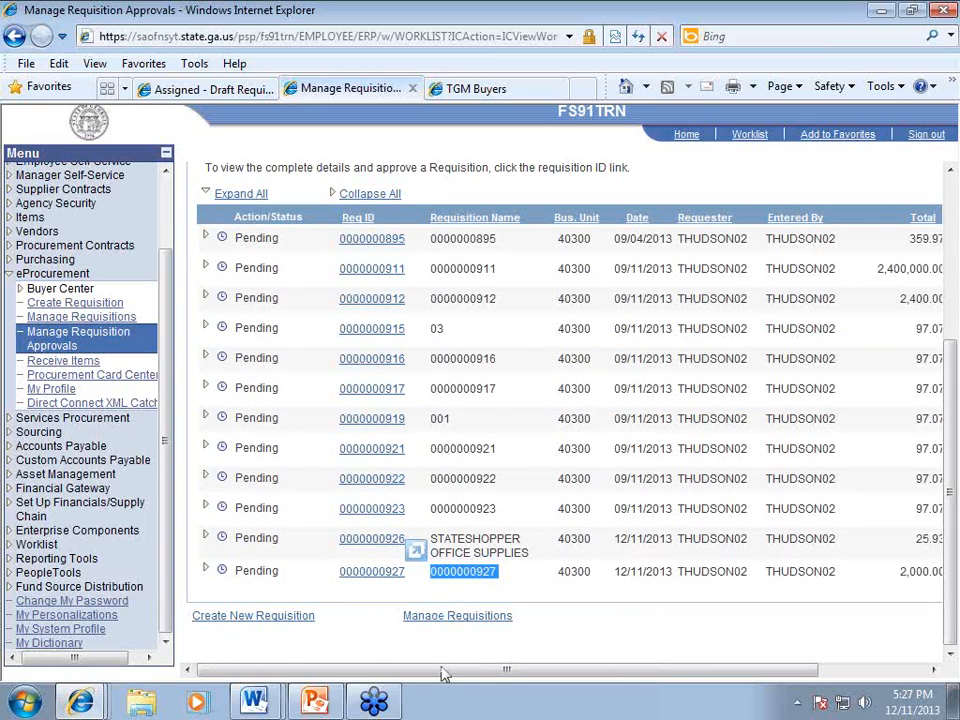
click(514, 574)
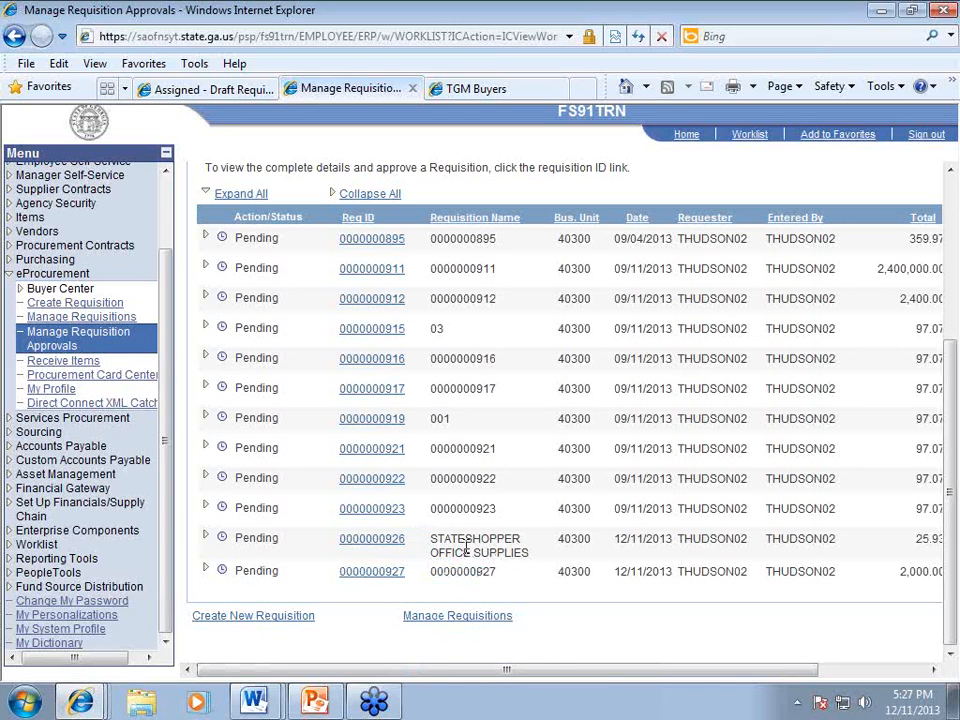
click(368, 546)
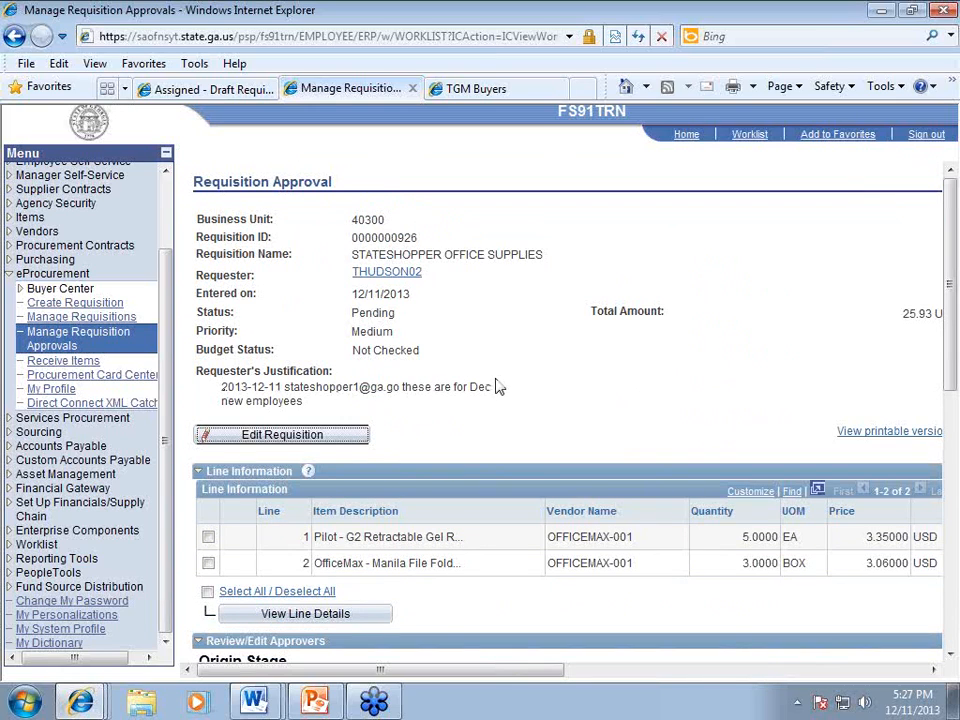
scroll(480, 380, down, 3)
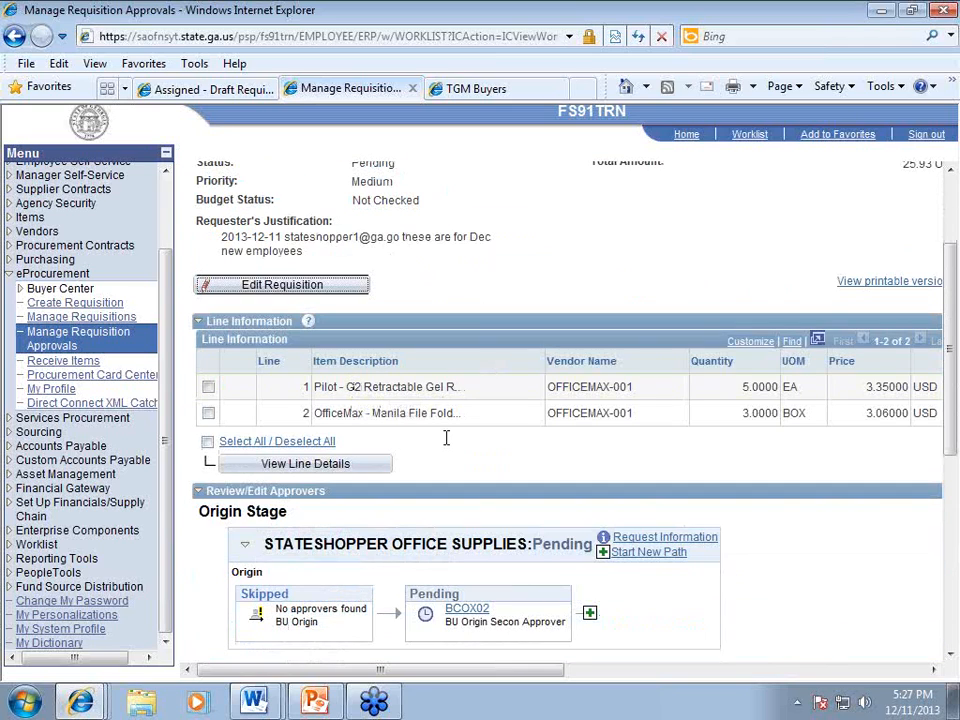
click(207, 442)
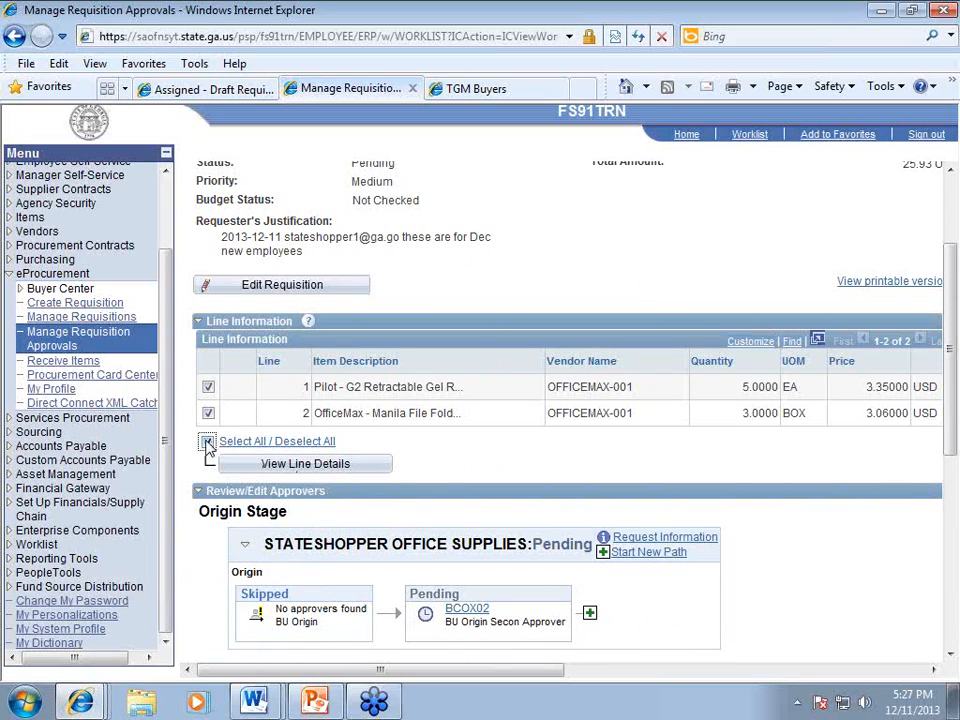
click(265, 466)
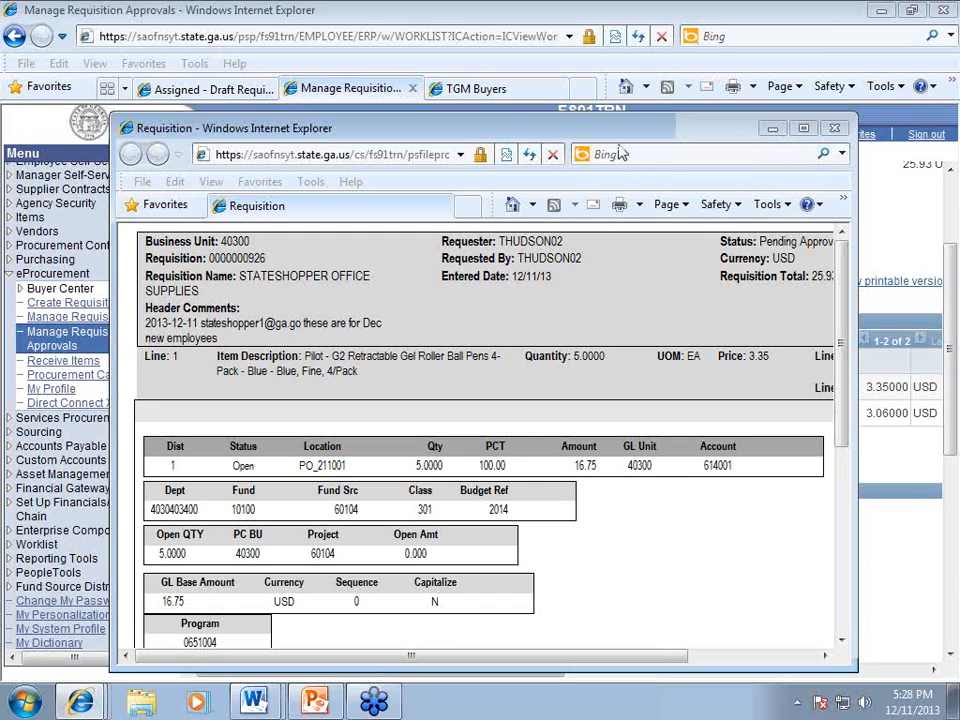
Step: Review both lines' distribution details in the printable requisition window, then close it
click(635, 289)
scroll(426, 378, down, 1)
scroll(426, 386, down, 3)
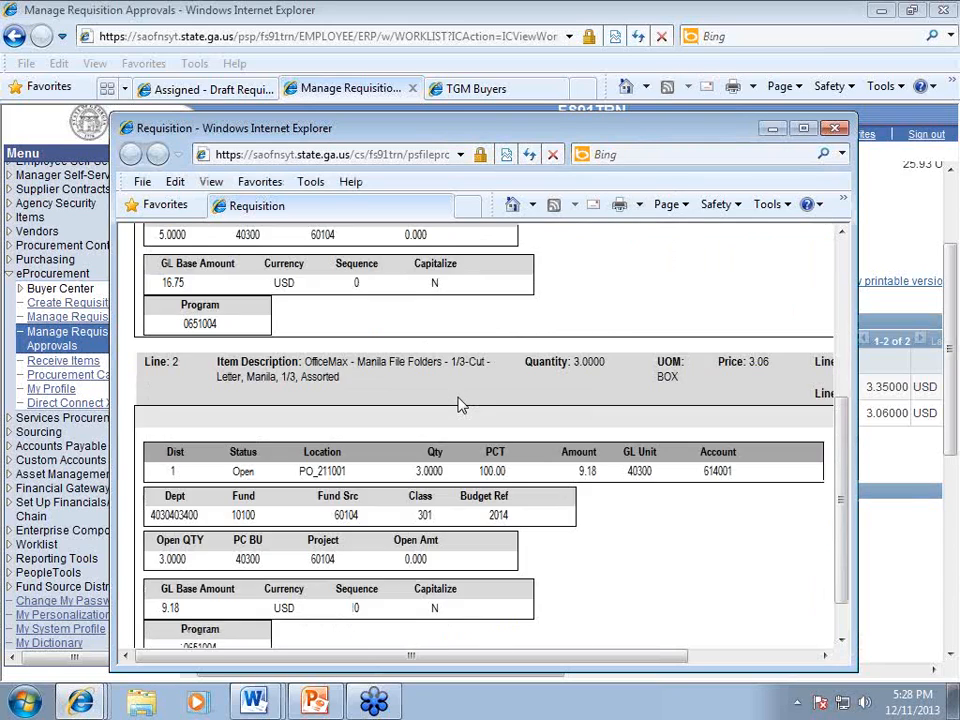
scroll(456, 403, down, 1)
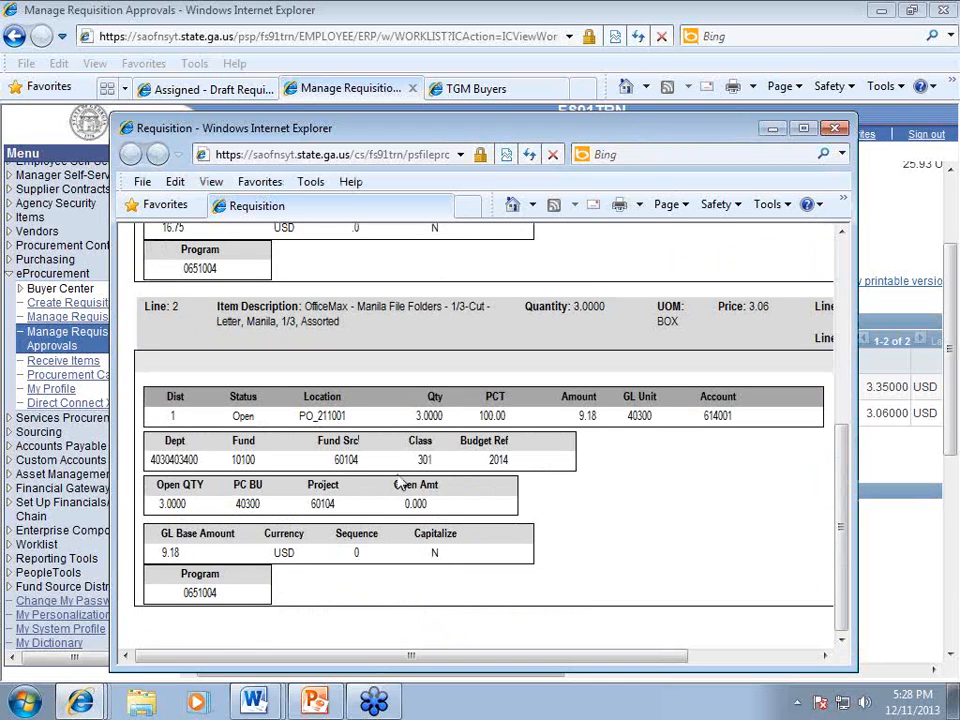
scroll(396, 538, up, 3)
scroll(300, 460, up, 5)
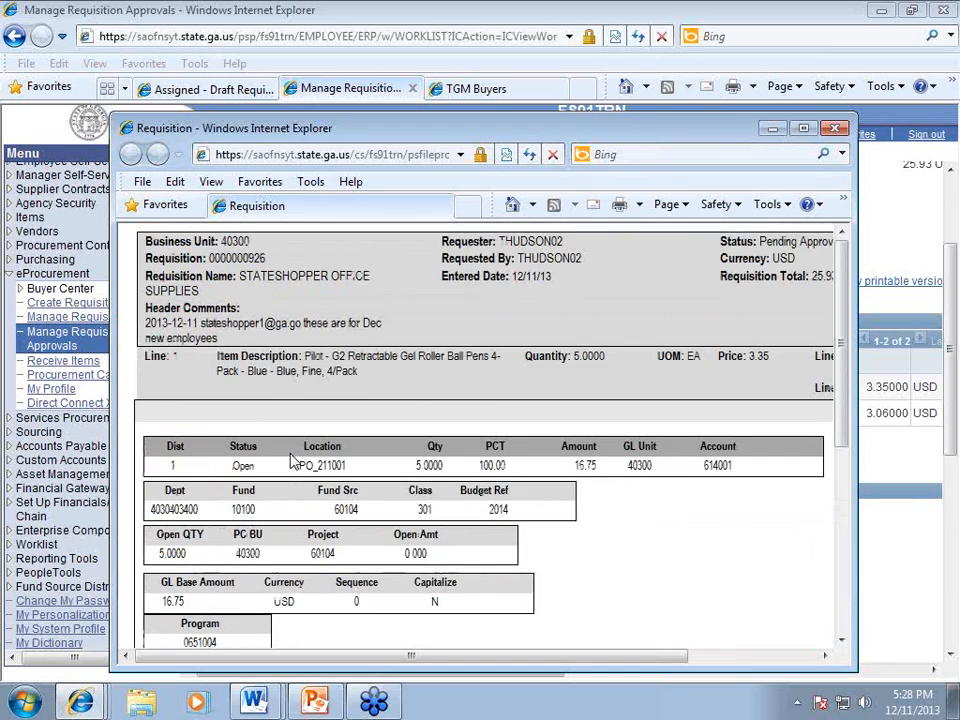
scroll(306, 461, down, 3)
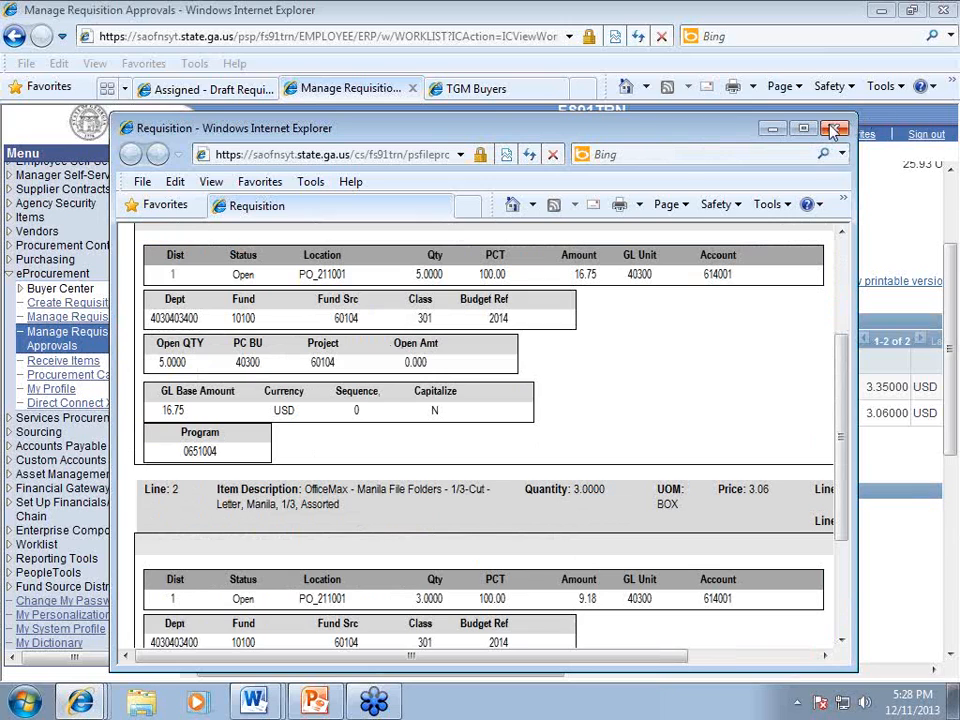
click(834, 128)
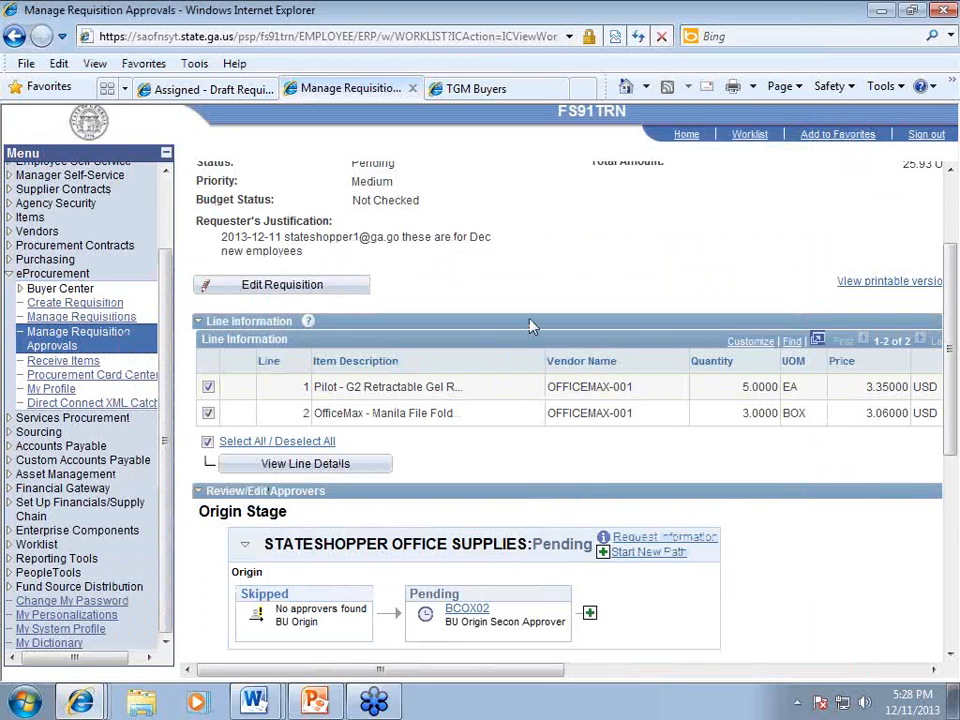
scroll(397, 238, up, 3)
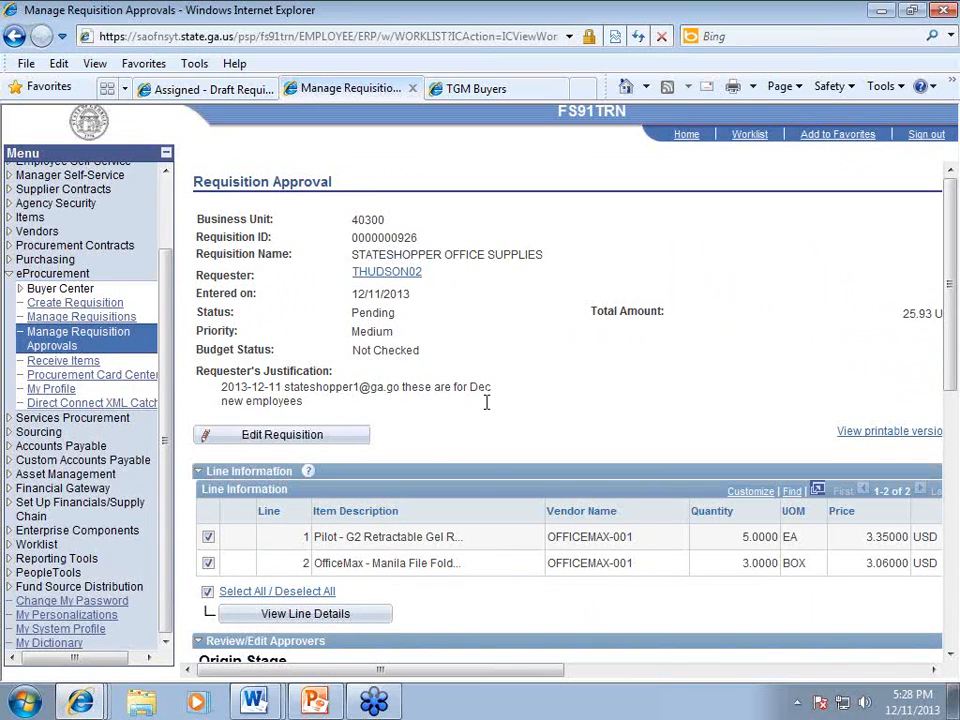
click(275, 443)
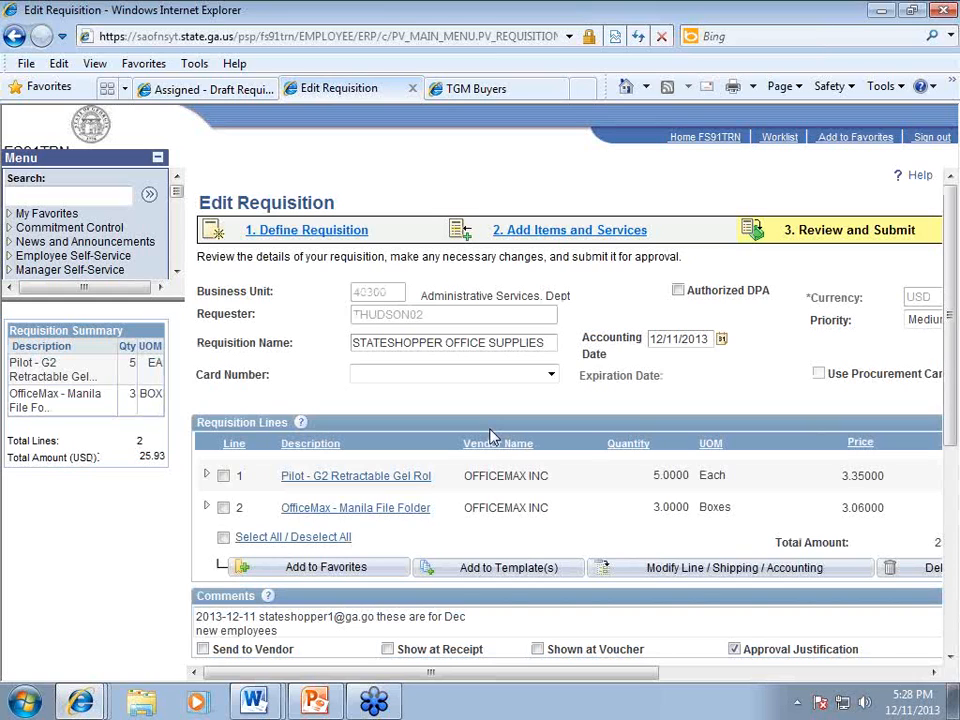
click(780, 138)
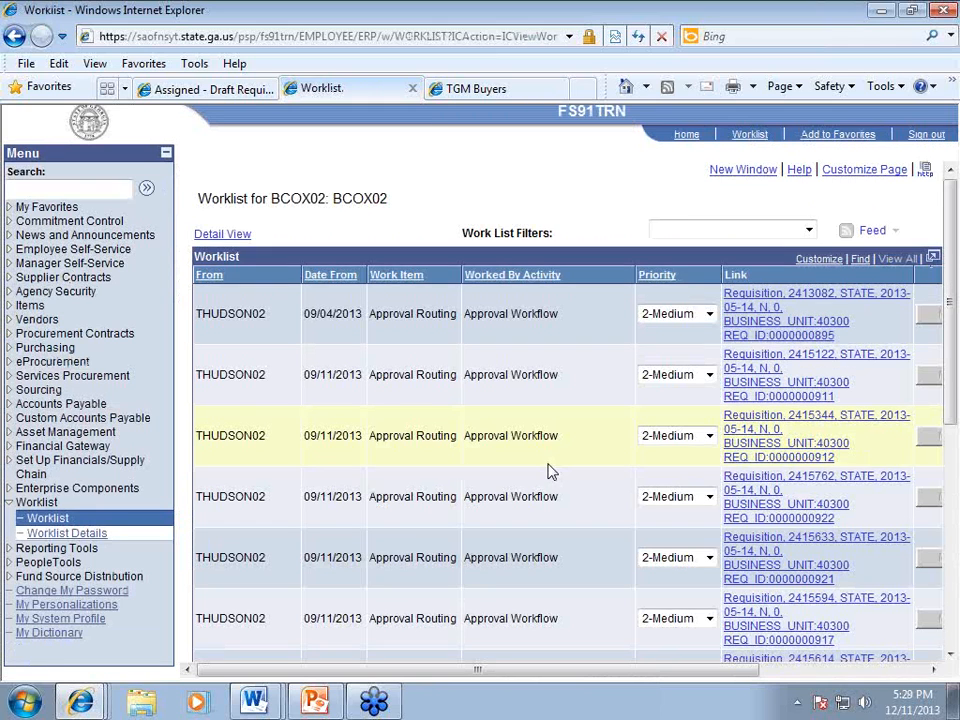
scroll(548, 470, down, 5)
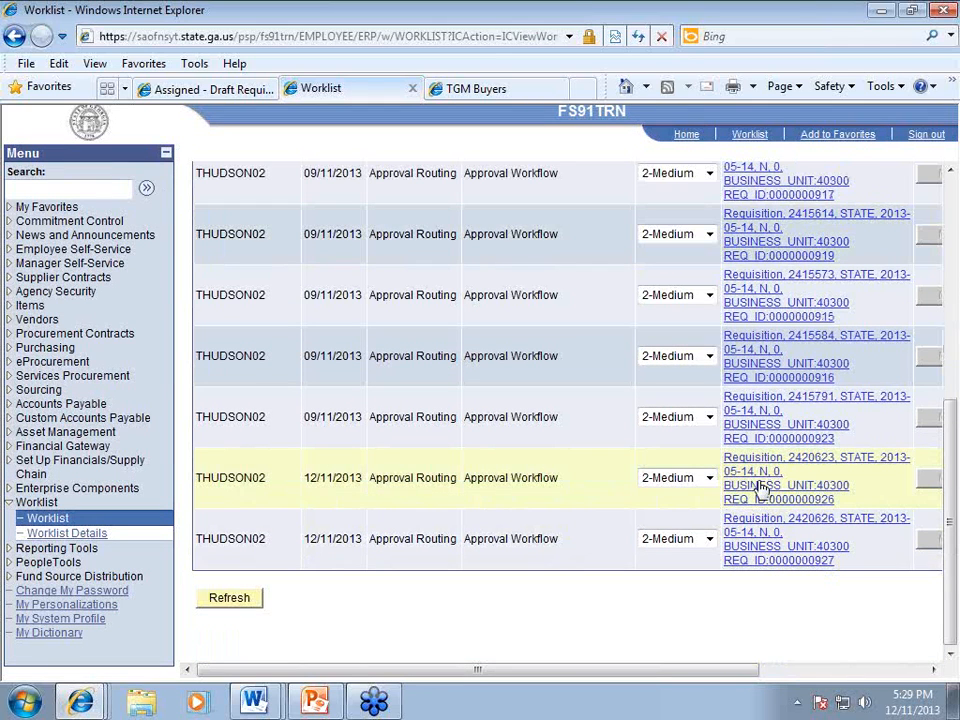
click(760, 487)
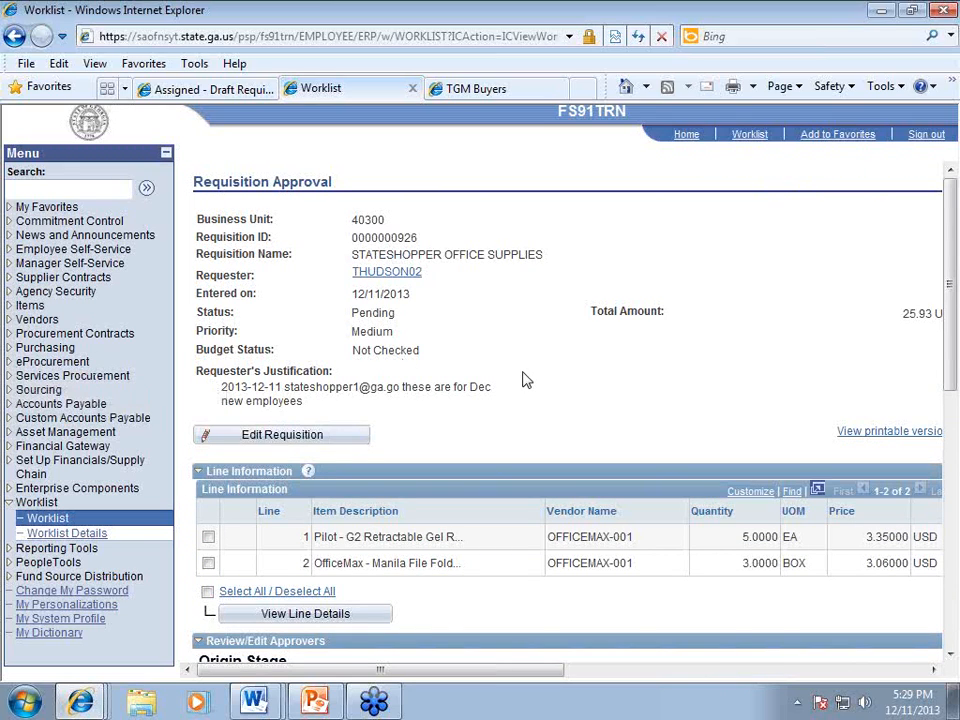
scroll(527, 378, down, 5)
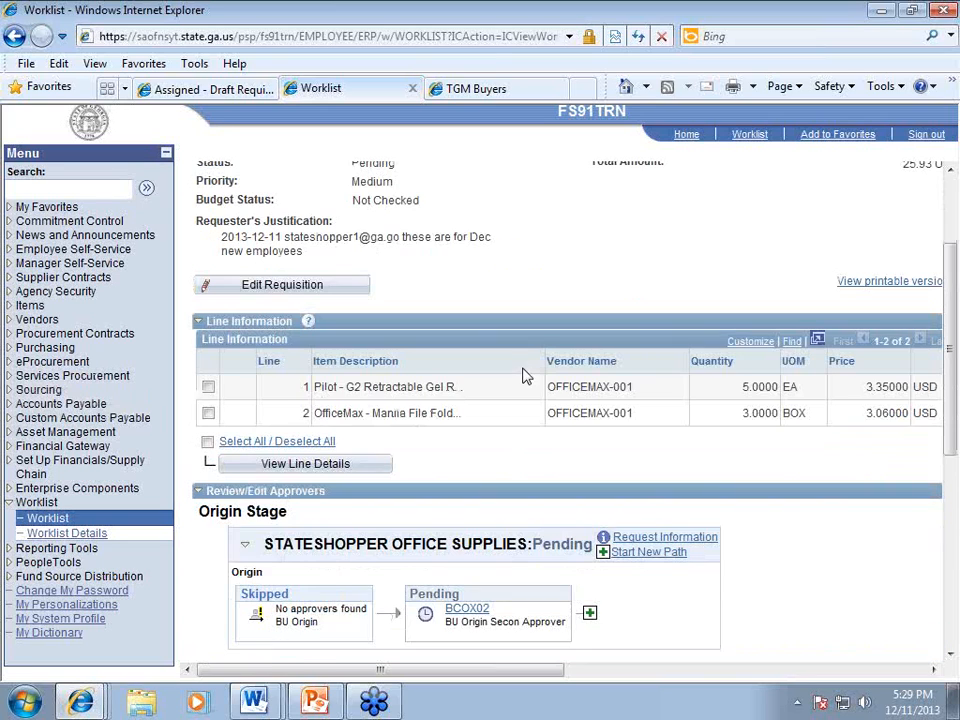
scroll(527, 378, down, 3)
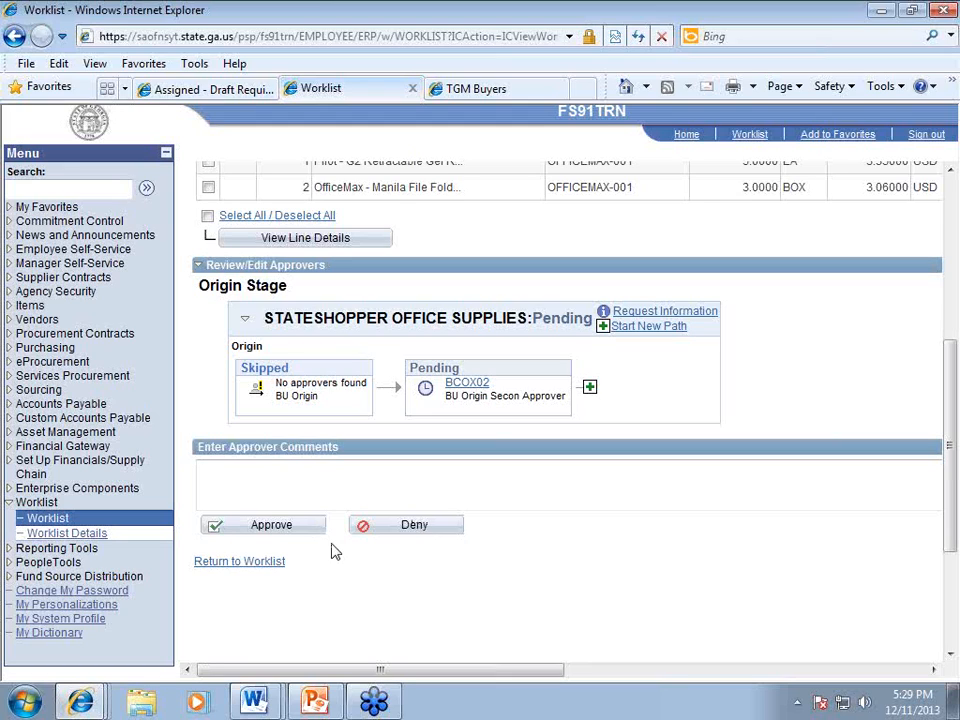
click(323, 477)
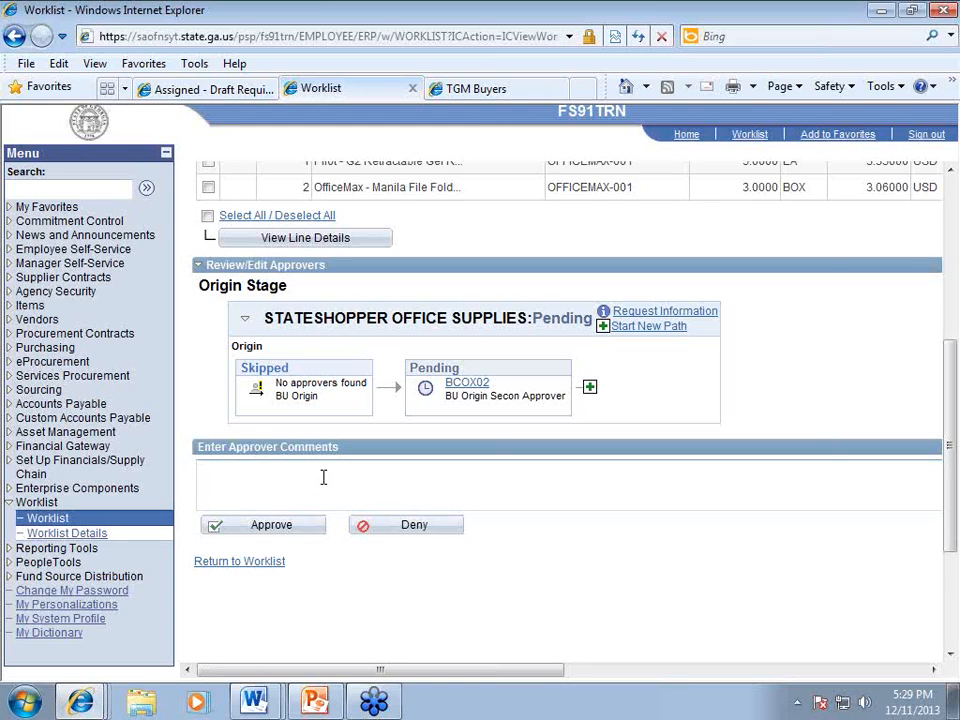
text(APP)
key(BackSpace)
key(BackSpace)
key(BackSpace)
text(I APPROVE)
click(262, 527)
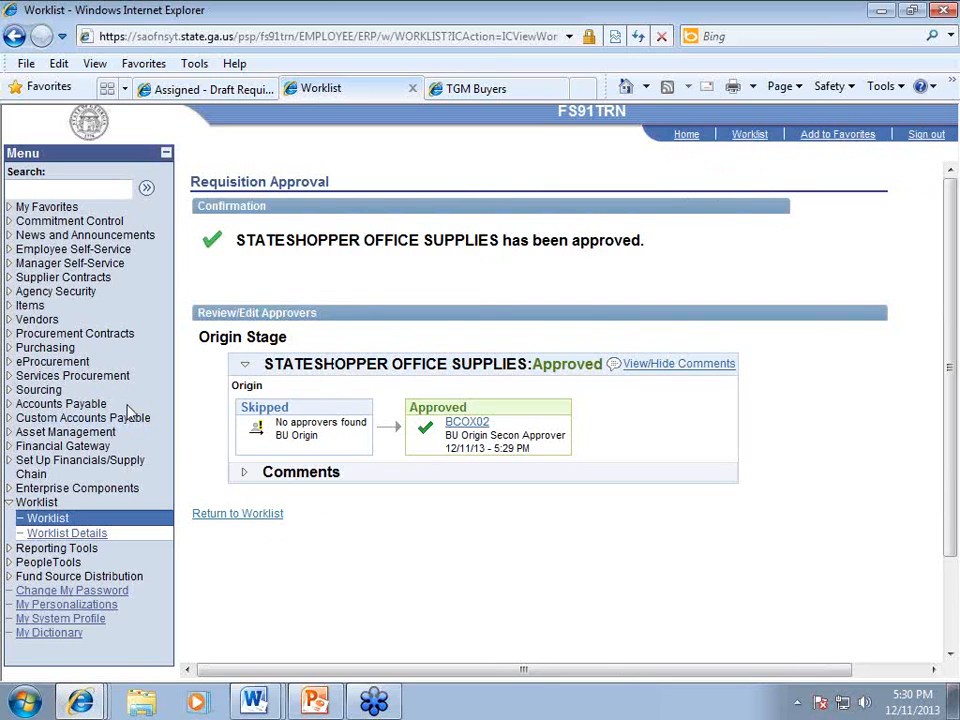
click(249, 514)
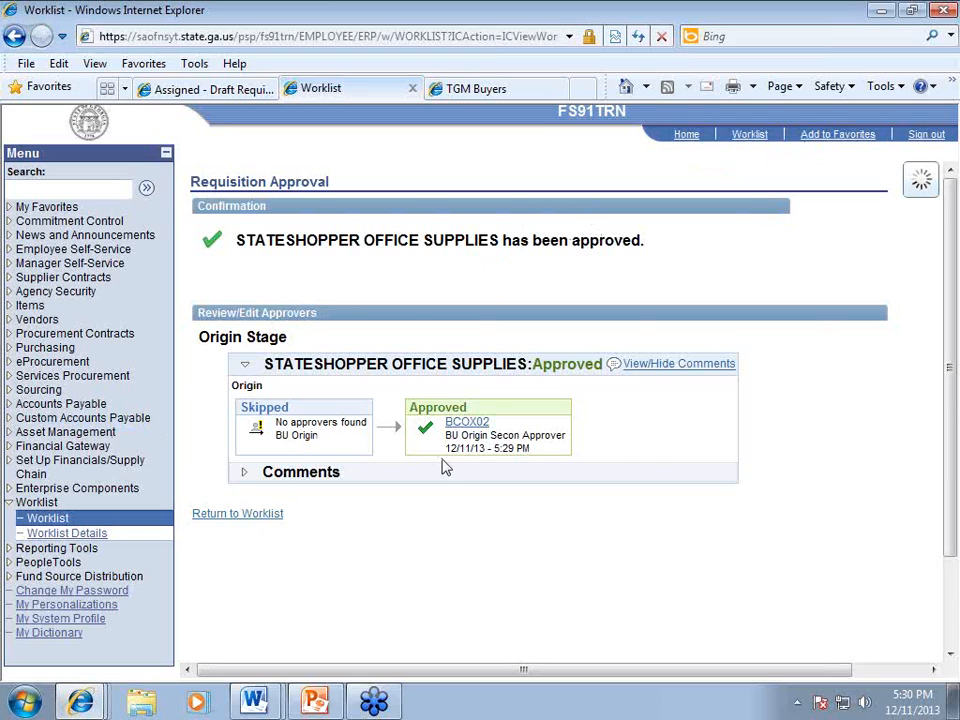
scroll(445, 467, down, 5)
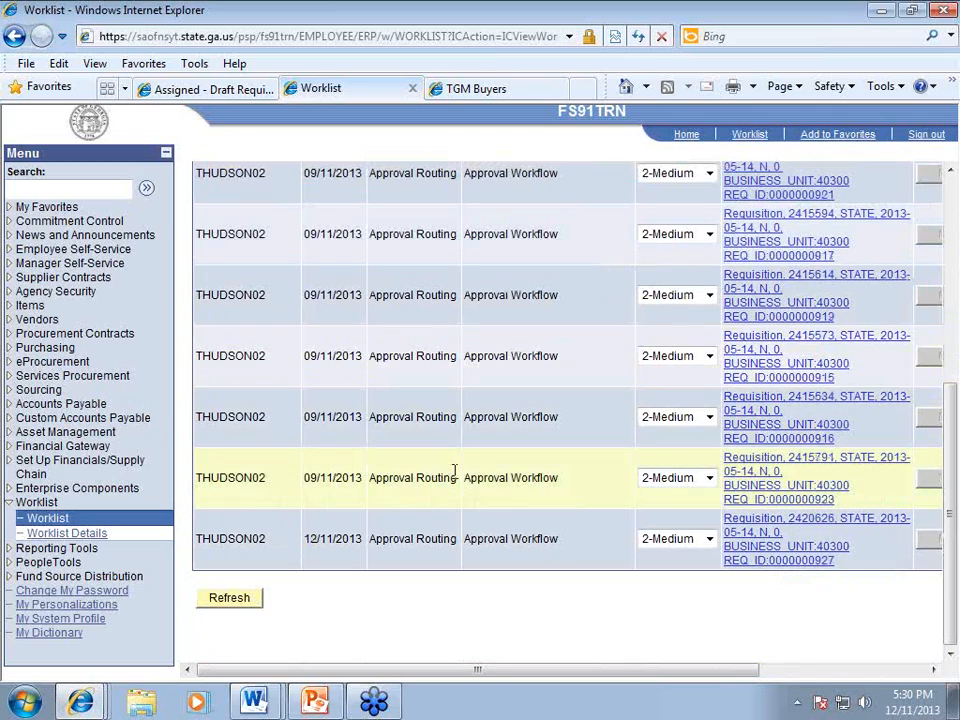
click(772, 543)
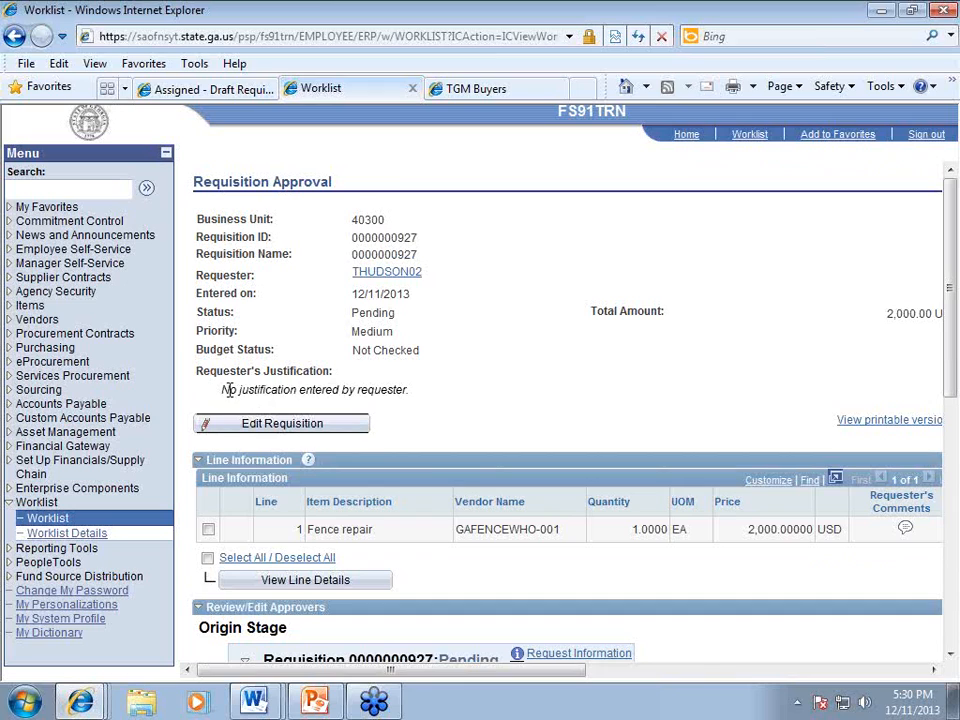
drag(222, 391, 327, 394)
click(355, 381)
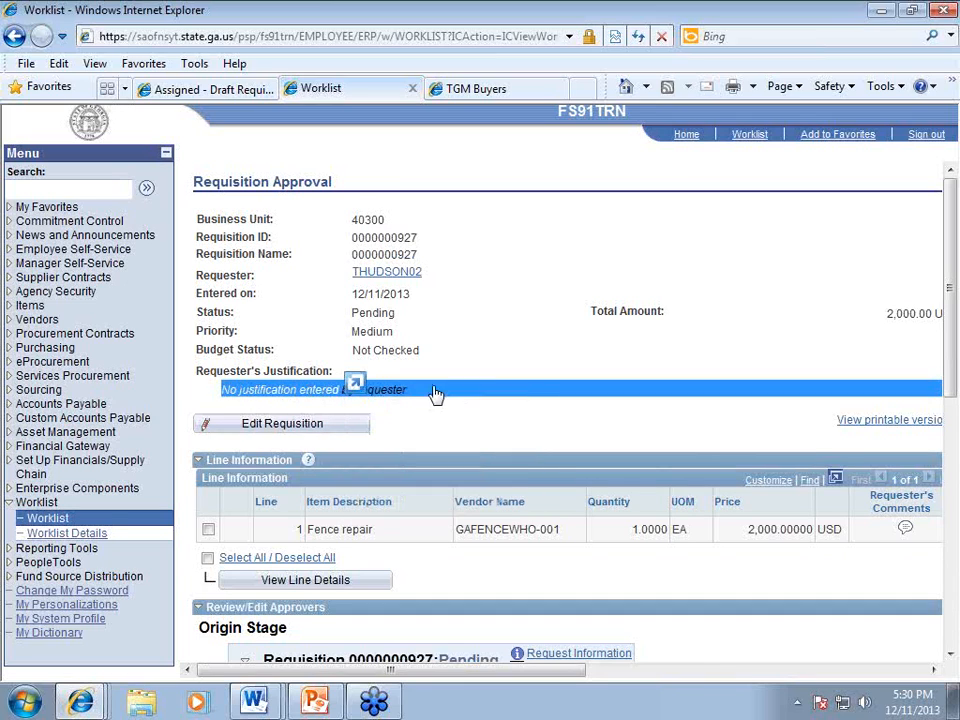
drag(411, 392, 242, 392)
click(258, 391)
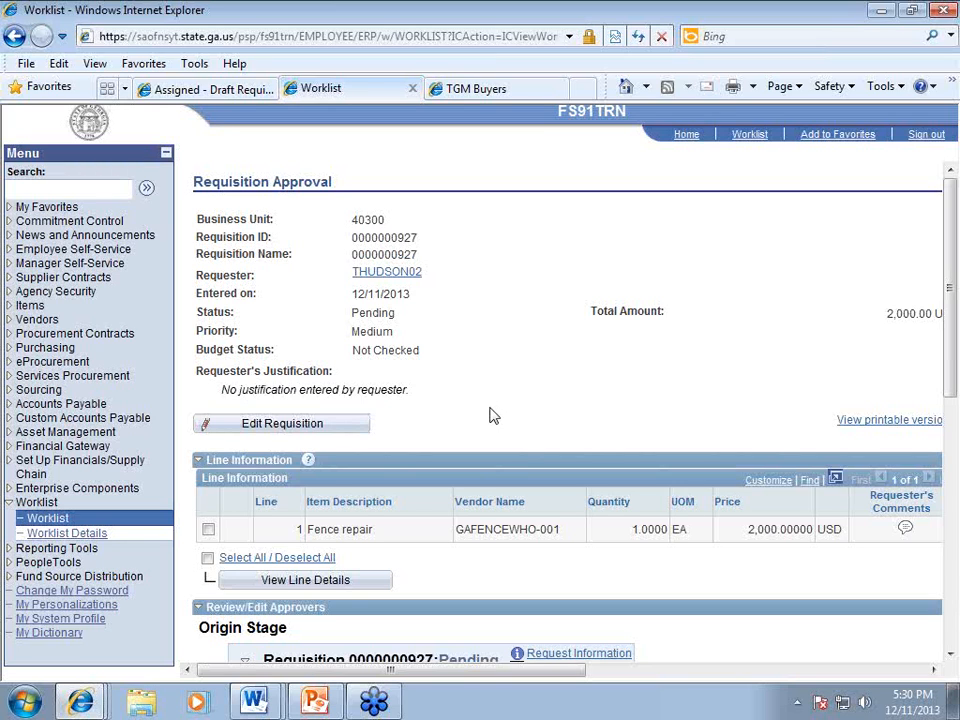
scroll(491, 415, down, 1)
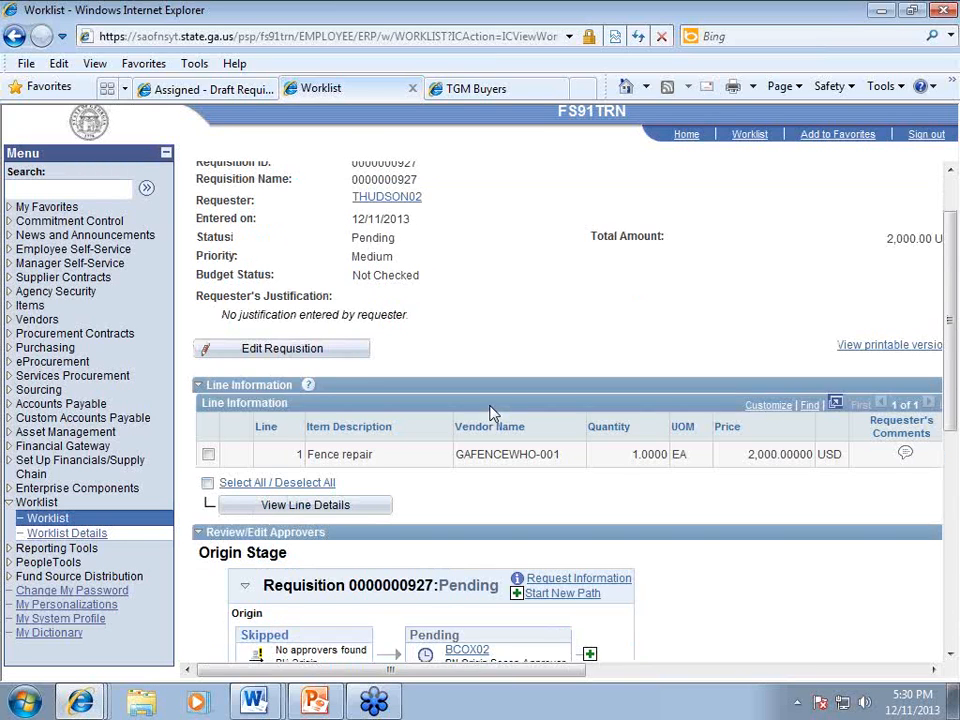
scroll(491, 413, down, 2)
scroll(311, 407, up, 3)
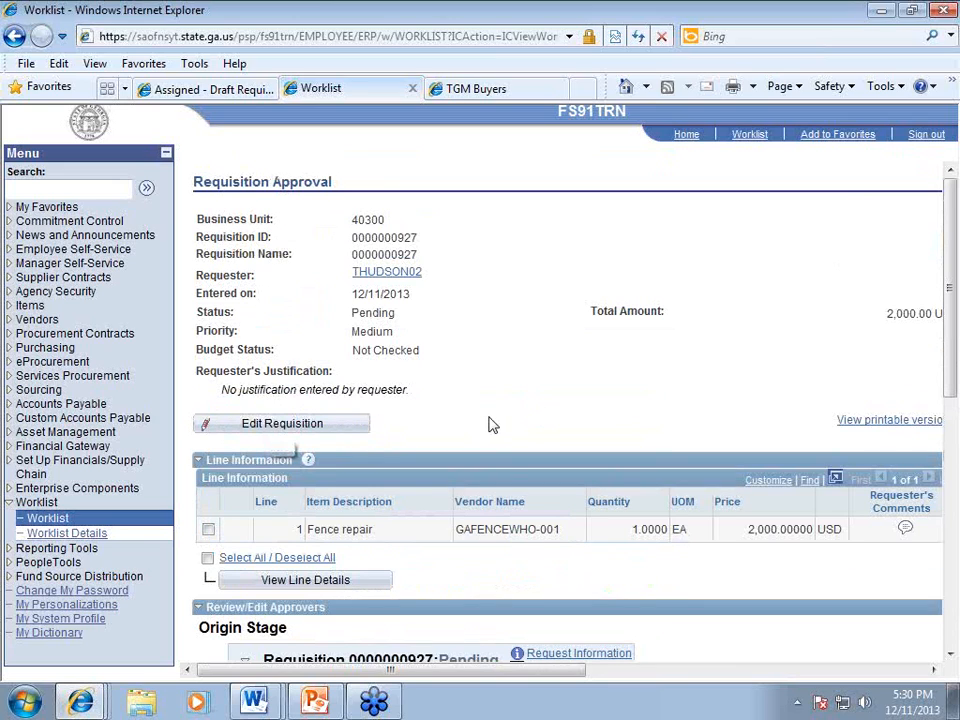
scroll(498, 416, down, 3)
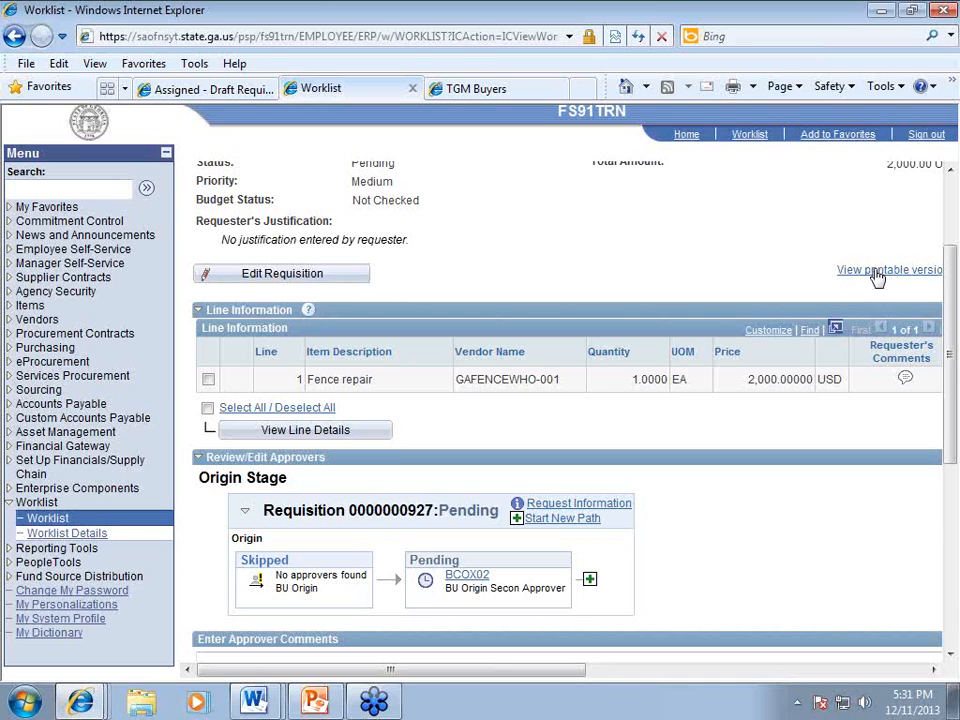
click(905, 380)
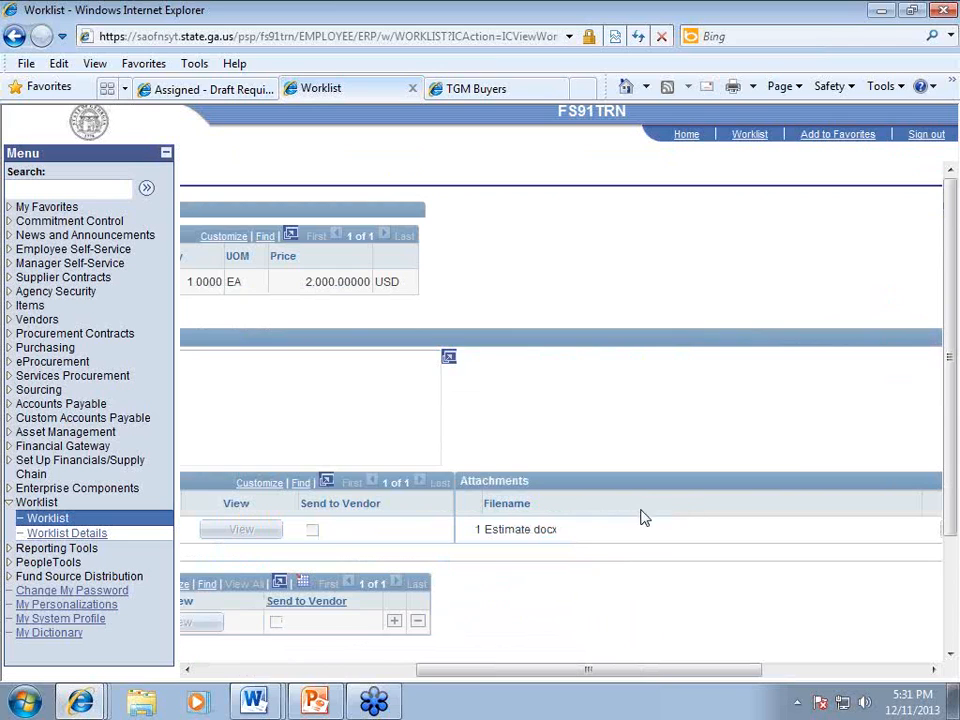
drag(584, 672, 297, 688)
drag(300, 670, 692, 670)
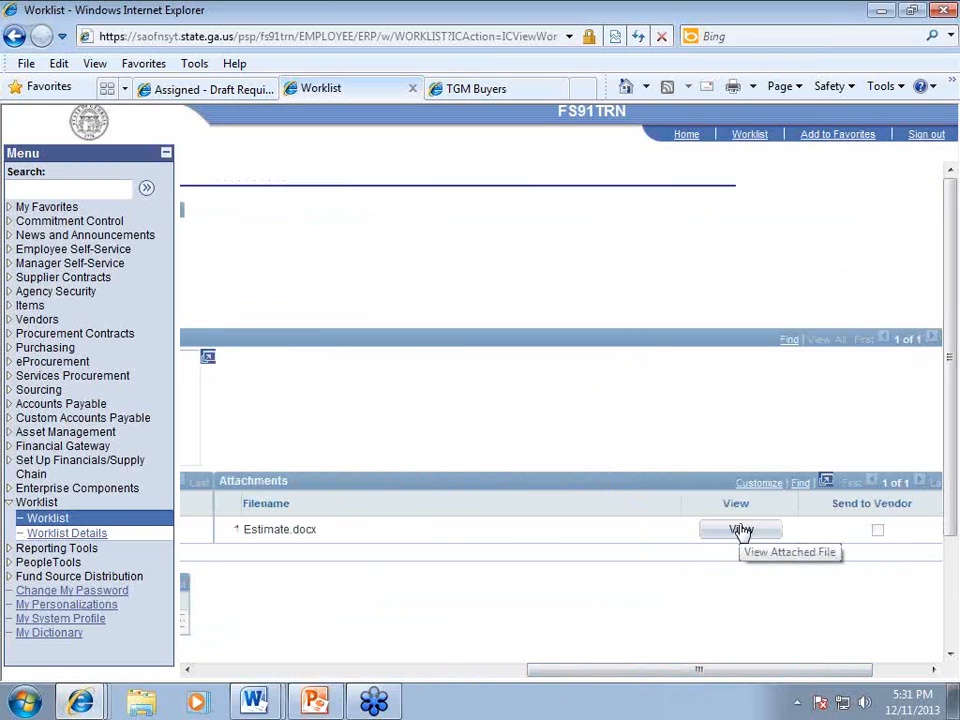
drag(703, 672, 311, 672)
scroll(410, 598, down, 2)
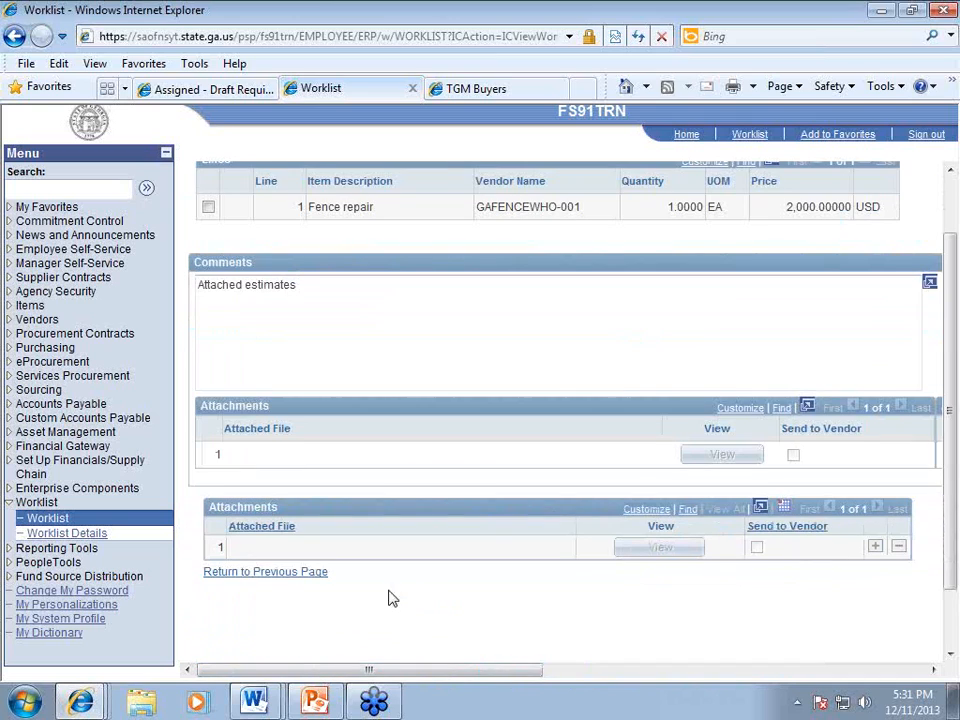
click(272, 576)
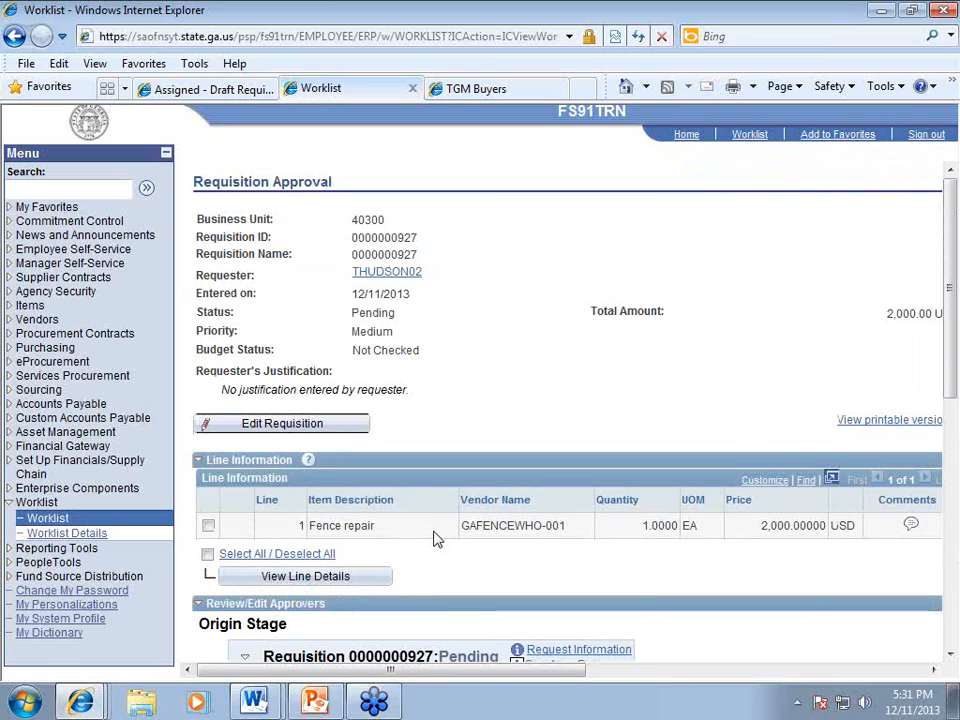
scroll(437, 535, down, 3)
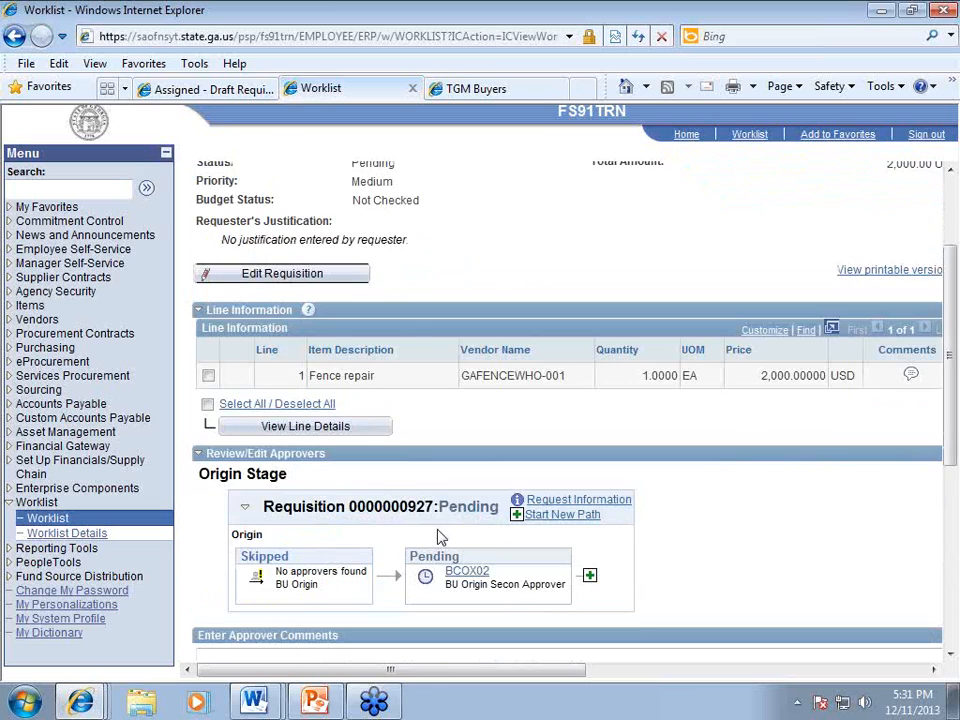
click(253, 568)
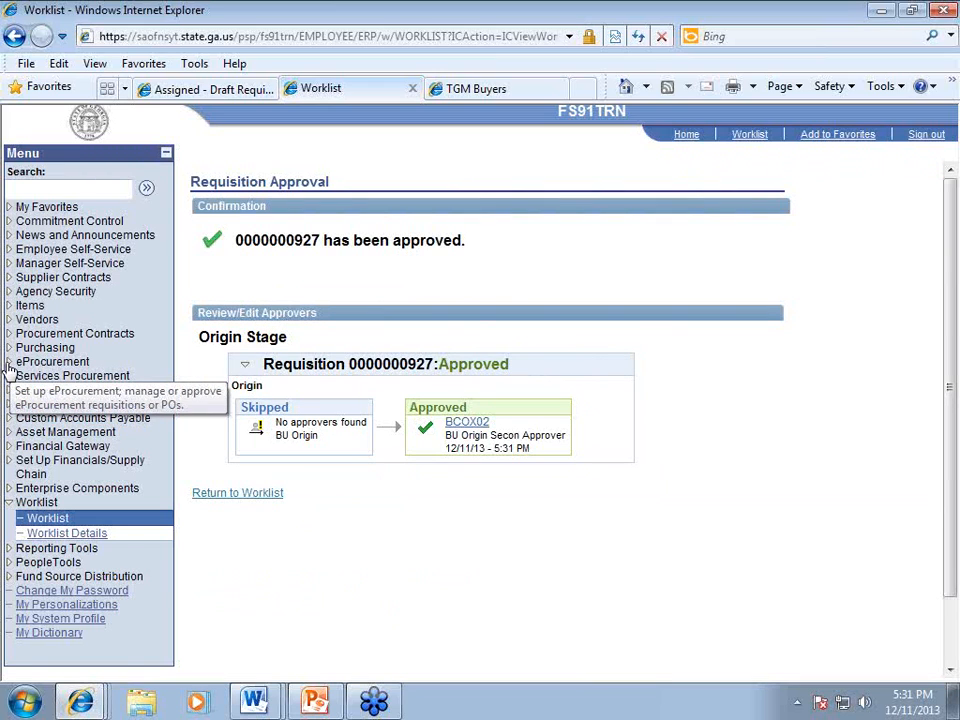
click(8, 366)
click(62, 405)
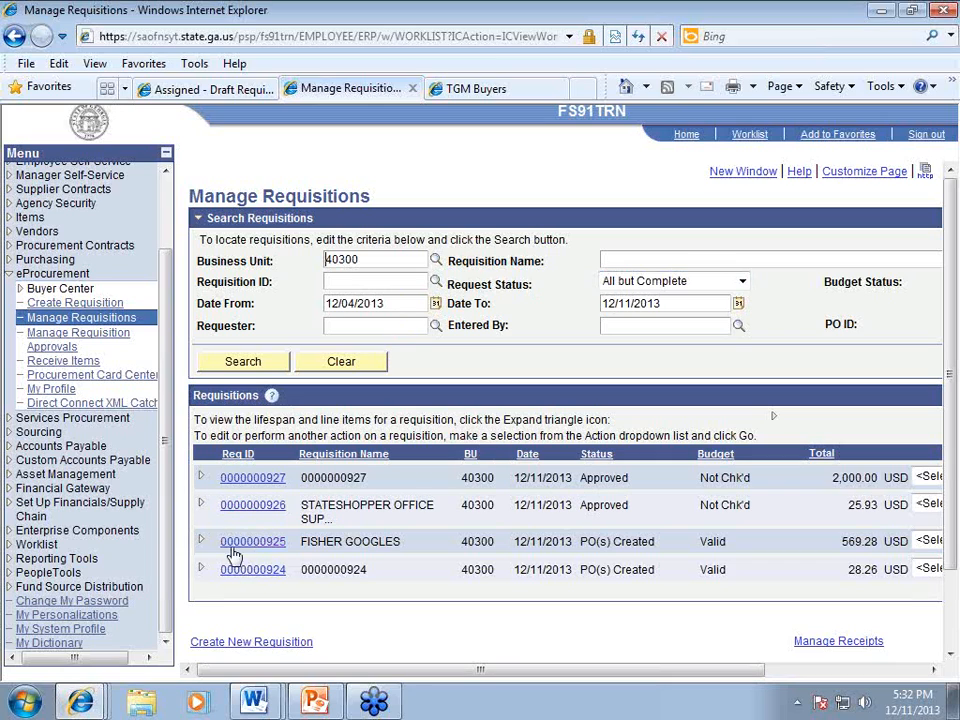
click(202, 477)
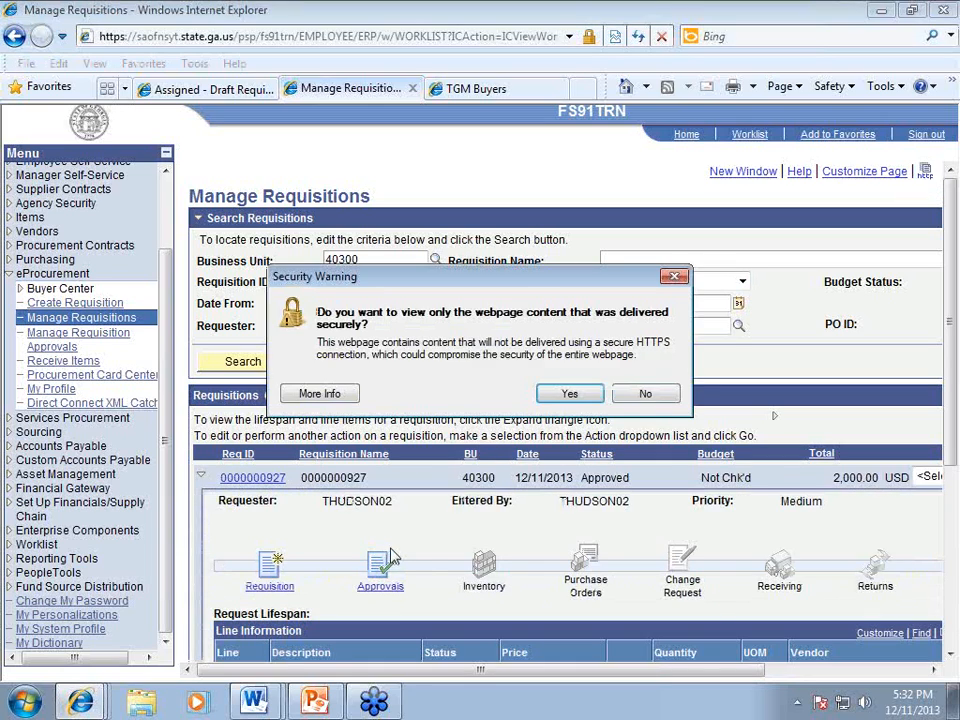
click(643, 397)
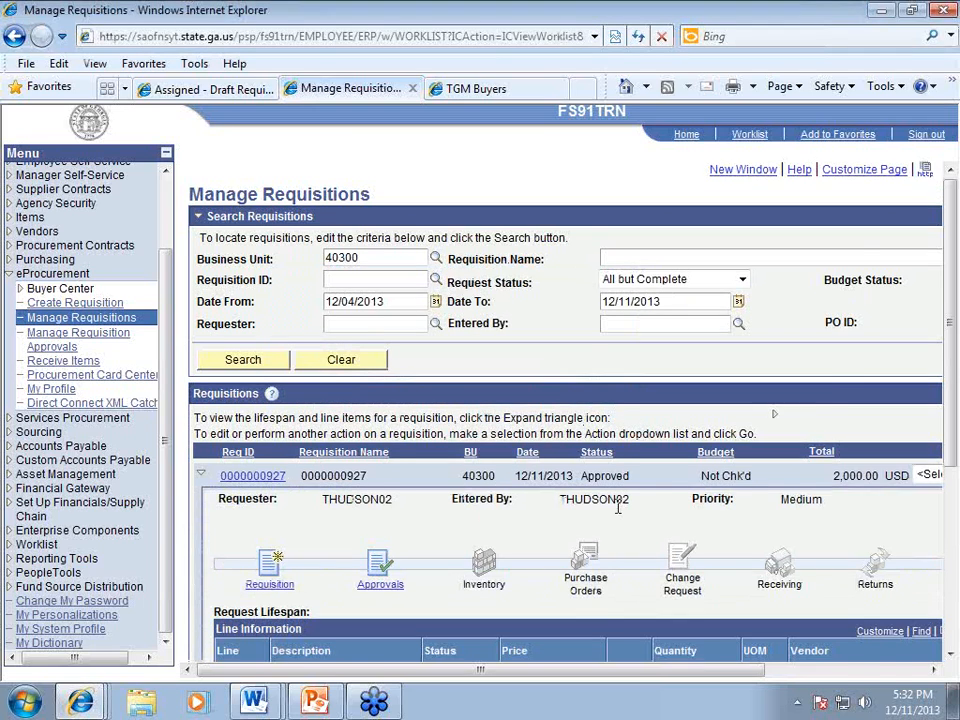
scroll(619, 501, down, 1)
scroll(531, 485, down, 1)
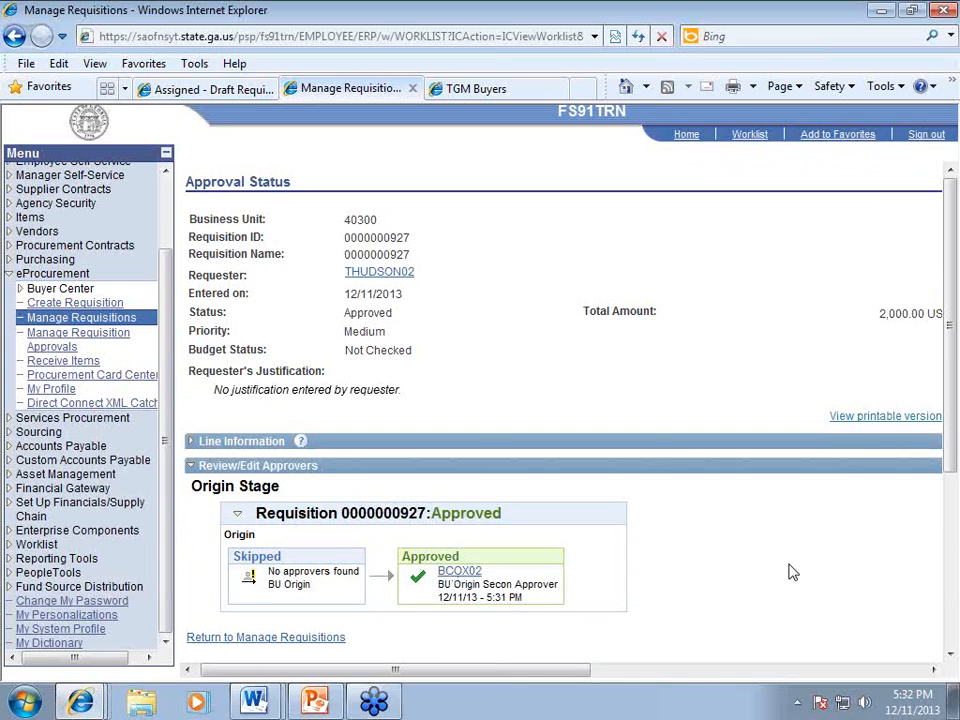
click(317, 639)
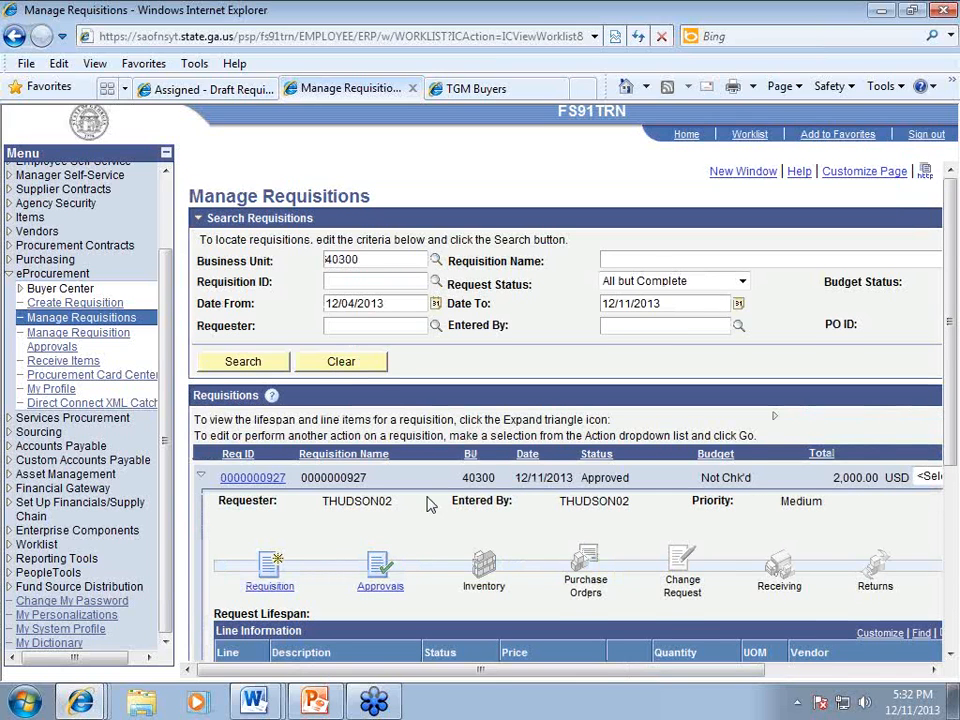
scroll(400, 480, down, 1)
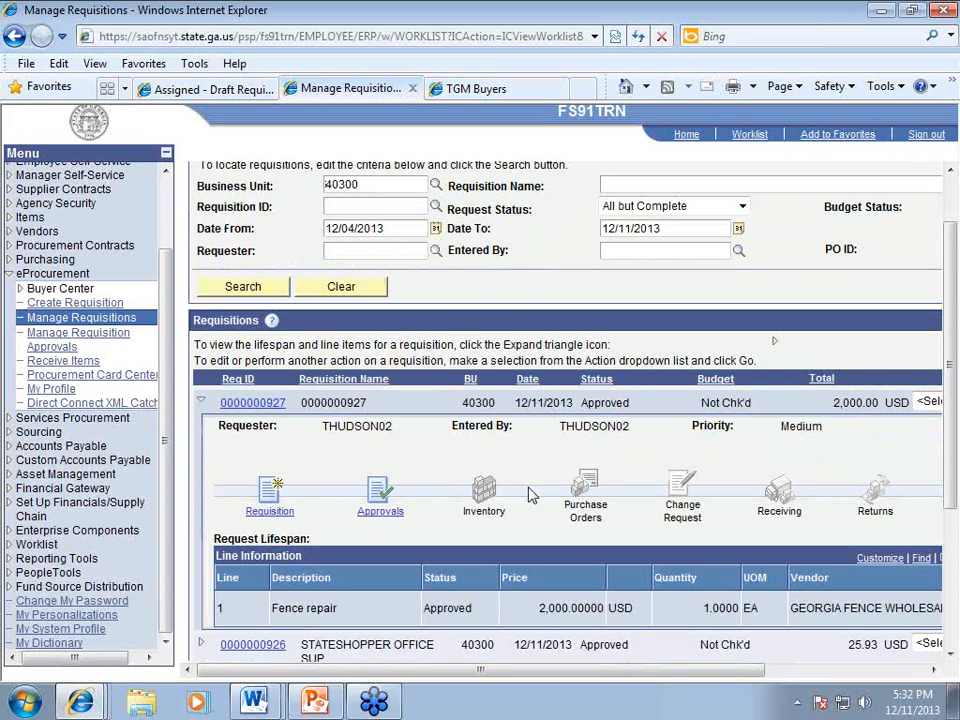
scroll(530, 493, down, 1)
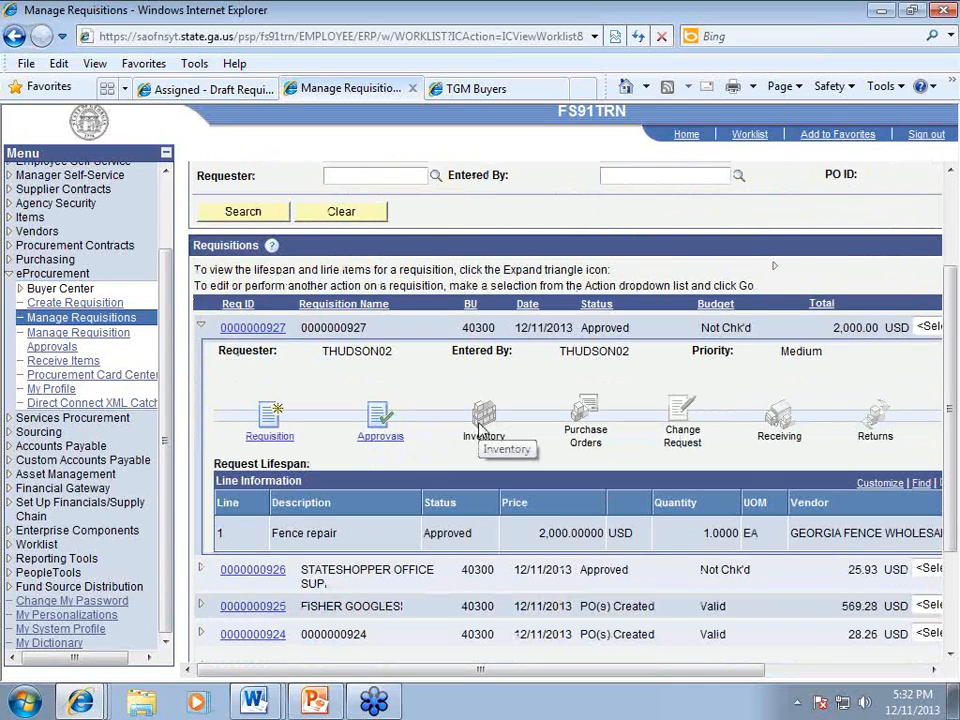
scroll(480, 428, down, 3)
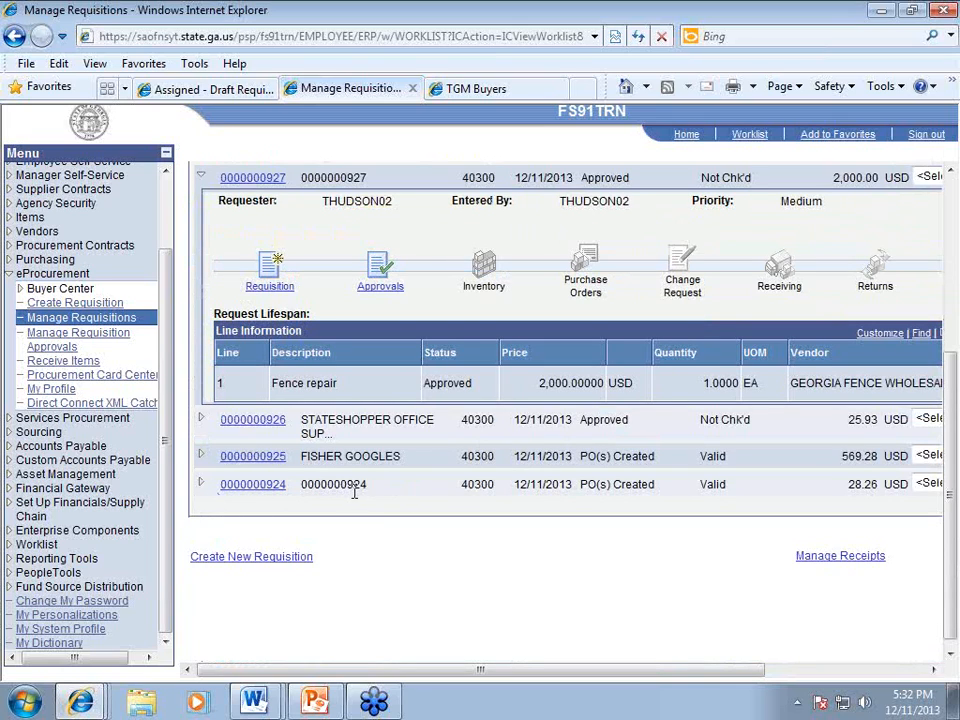
click(203, 484)
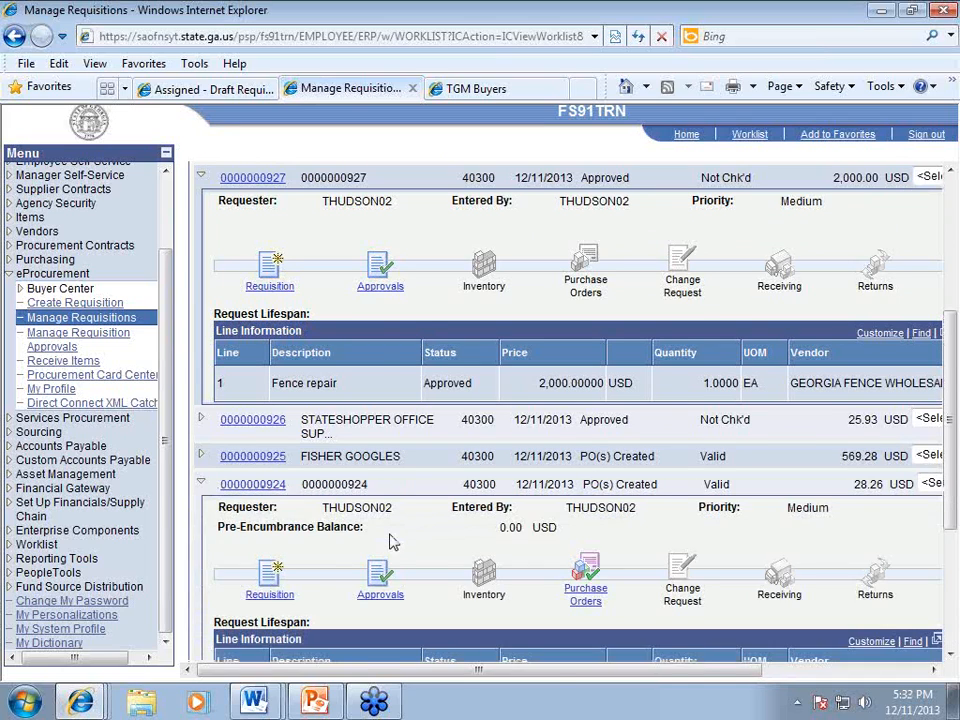
scroll(393, 541, down, 1)
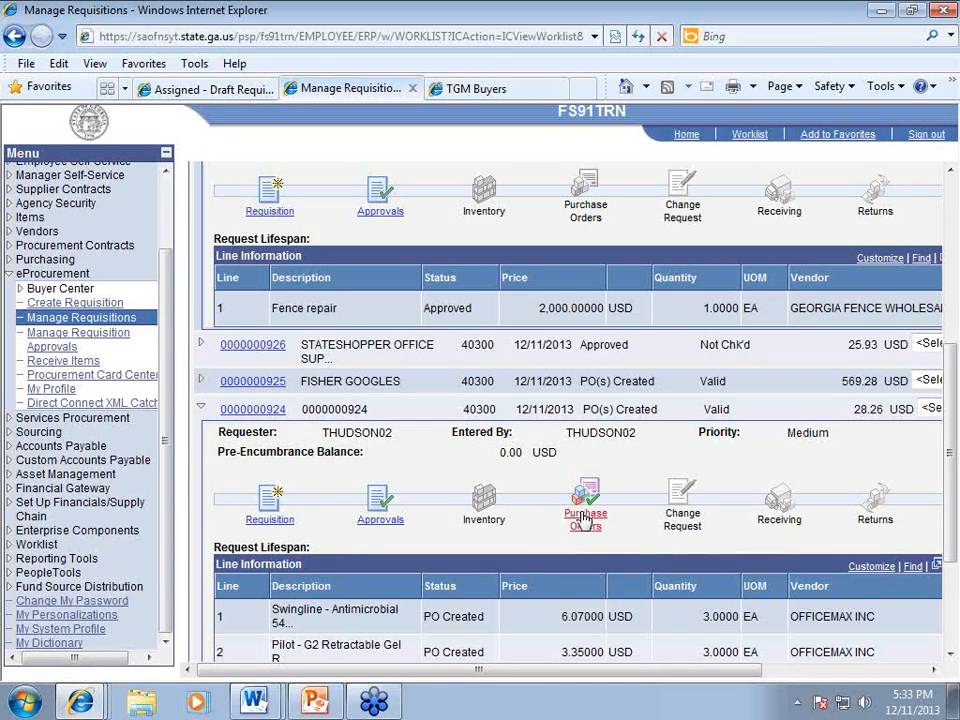
drag(555, 678, 663, 680)
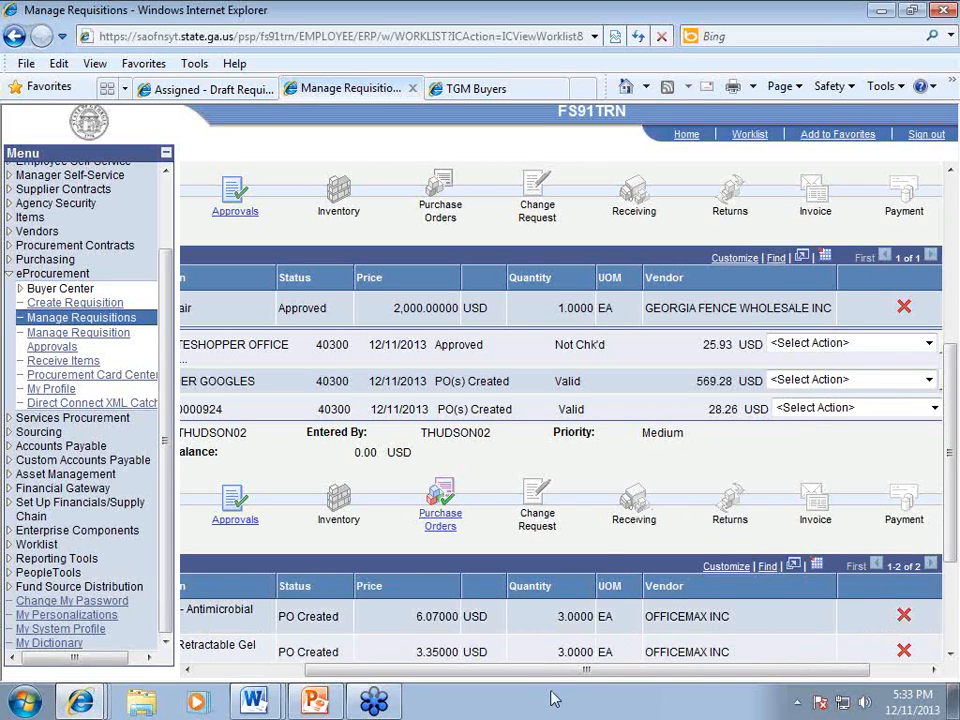
drag(548, 673, 528, 673)
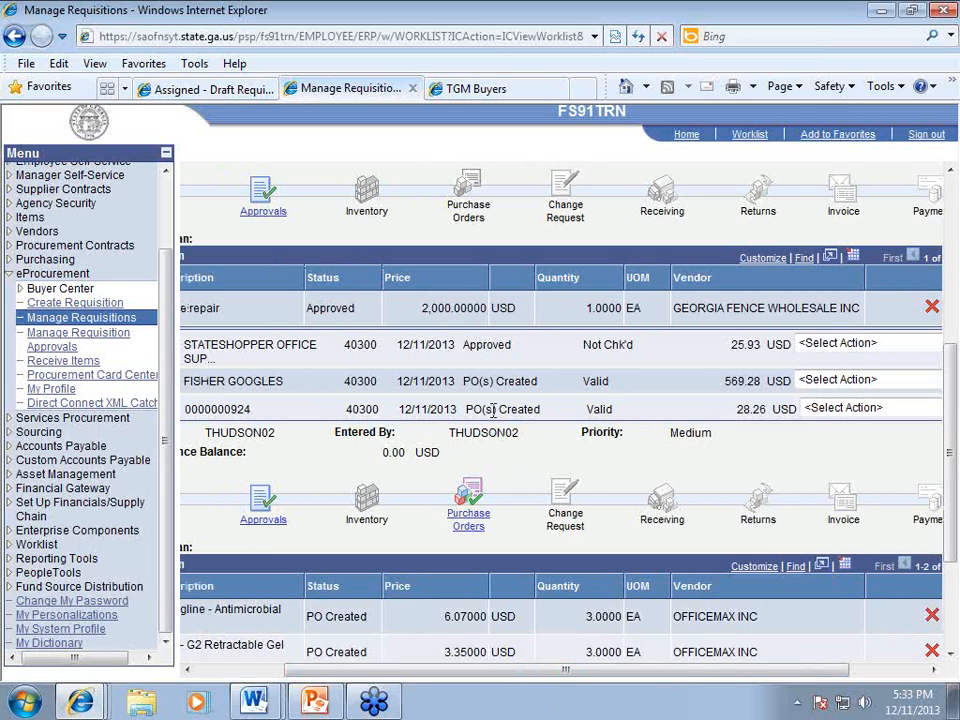
double_click(495, 409)
click(536, 483)
drag(403, 673, 316, 676)
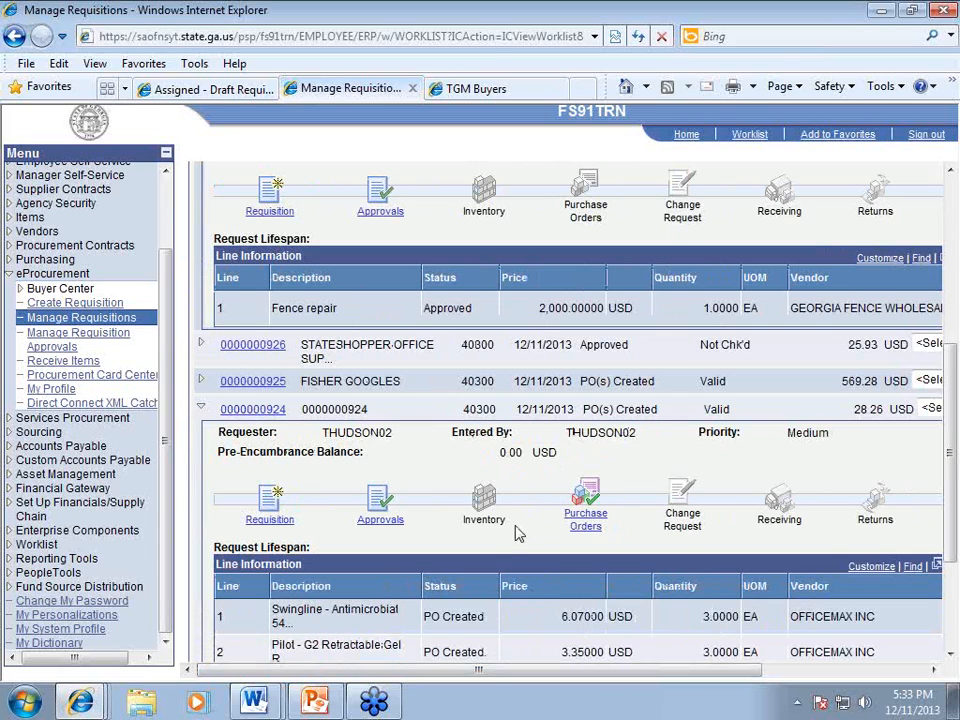
scroll(519, 531, down, 1)
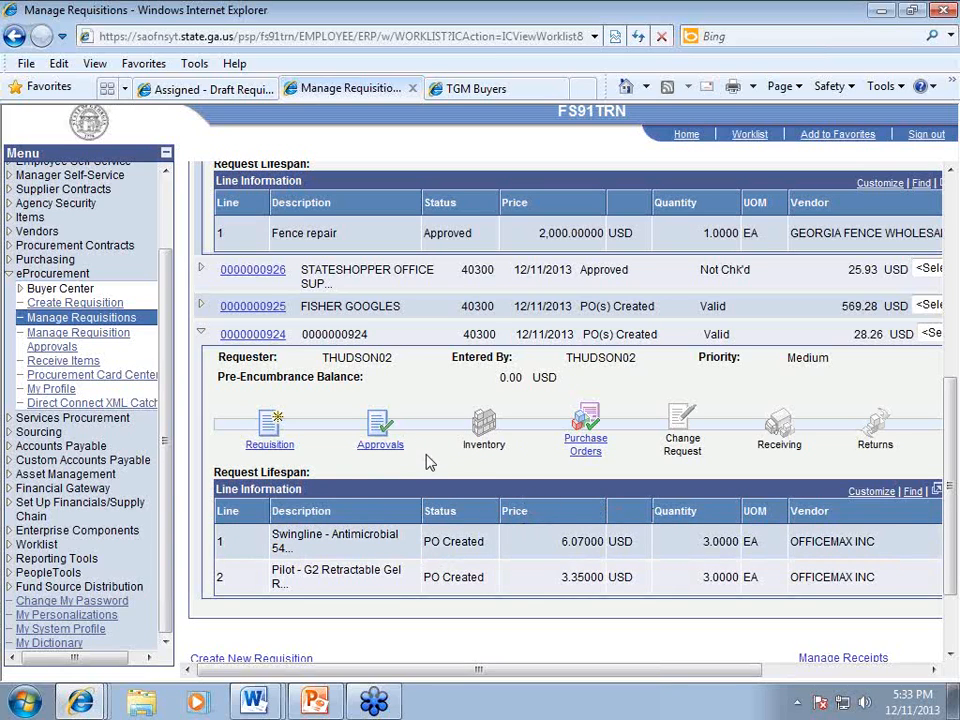
scroll(432, 458, up, 1)
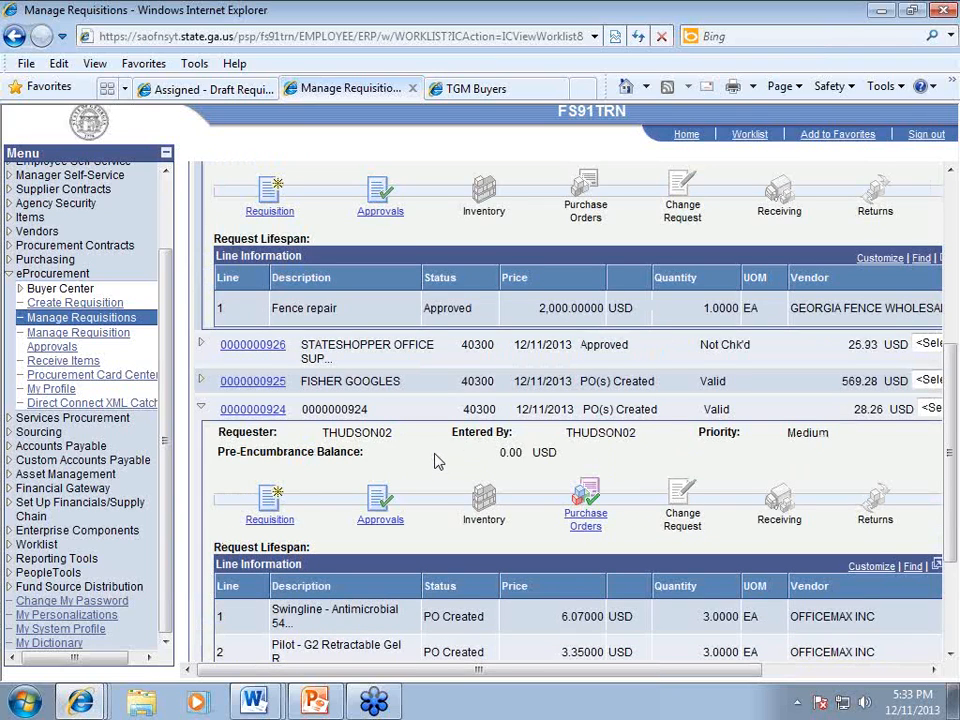
scroll(434, 461, up, 5)
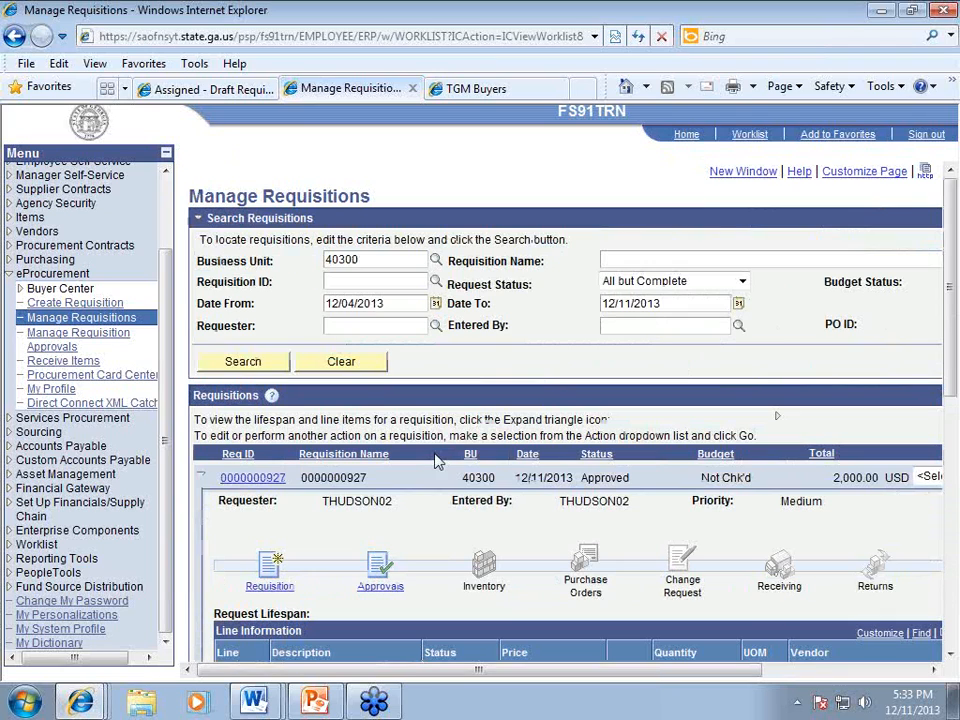
scroll(420, 445, down, 2)
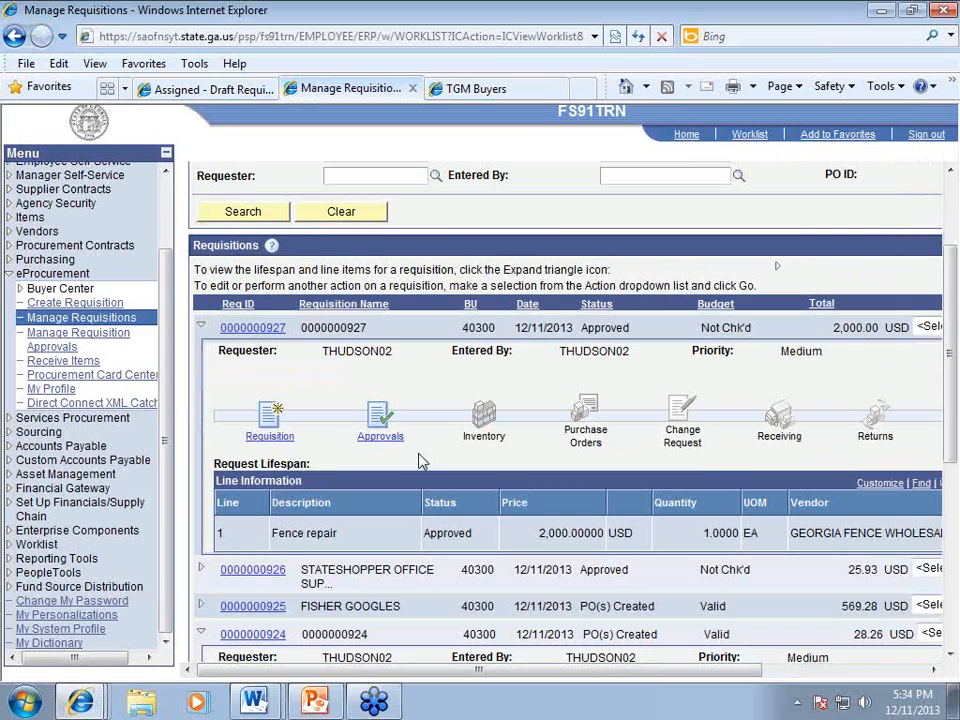
drag(435, 673, 630, 683)
double_click(499, 330)
double_click(385, 328)
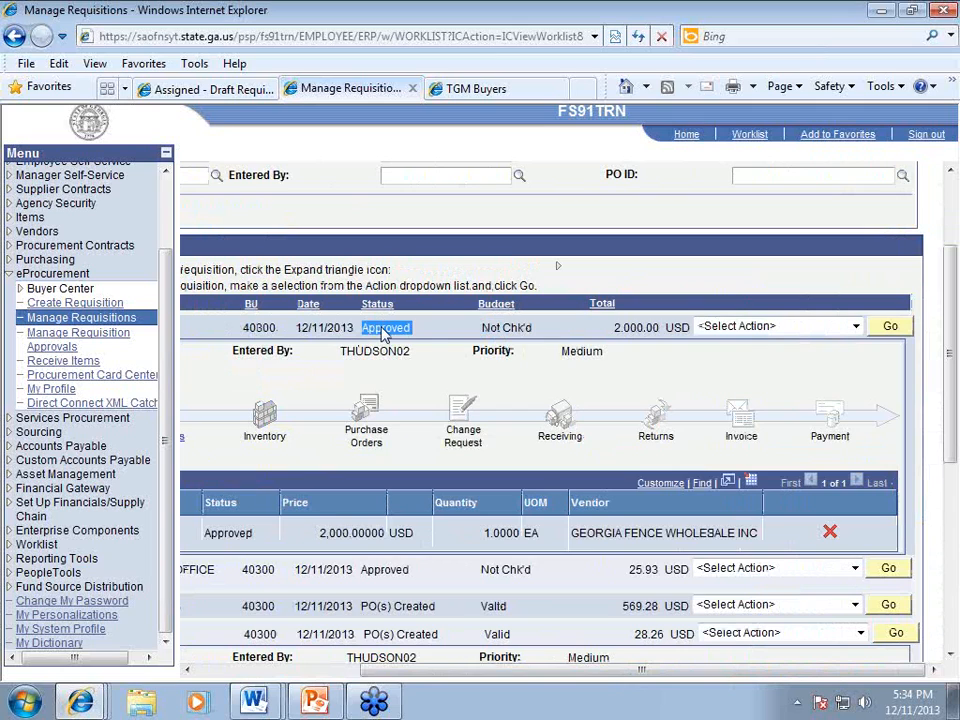
double_click(517, 328)
scroll(519, 354, up, 3)
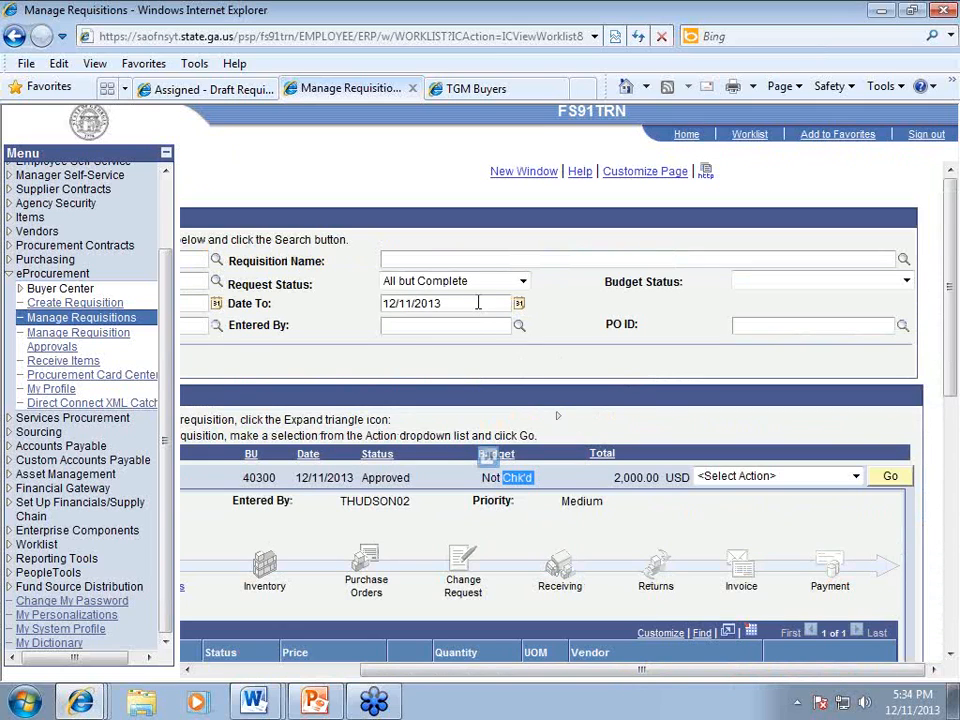
Step: Search with Request Status Approved and Budget Status Not Budget Checked
click(758, 284)
click(716, 304)
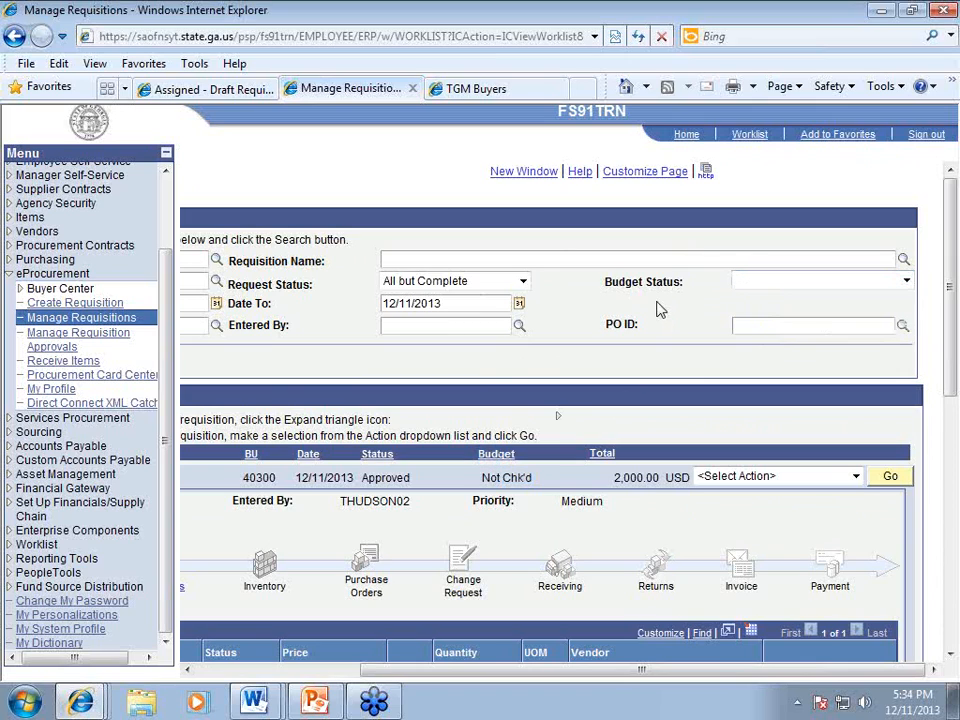
click(521, 281)
click(463, 331)
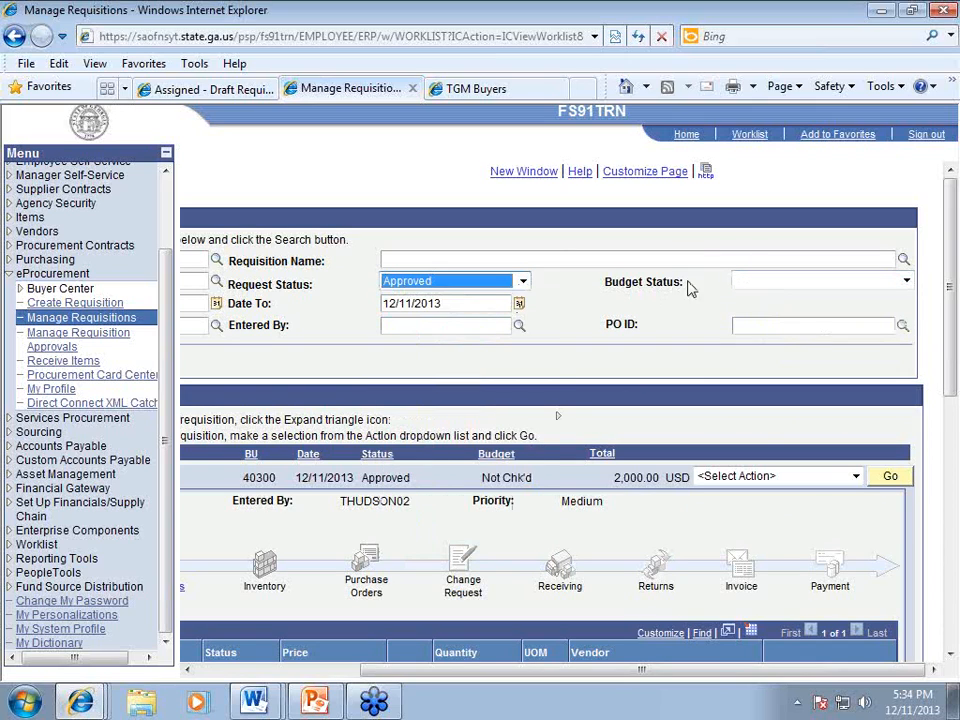
click(741, 281)
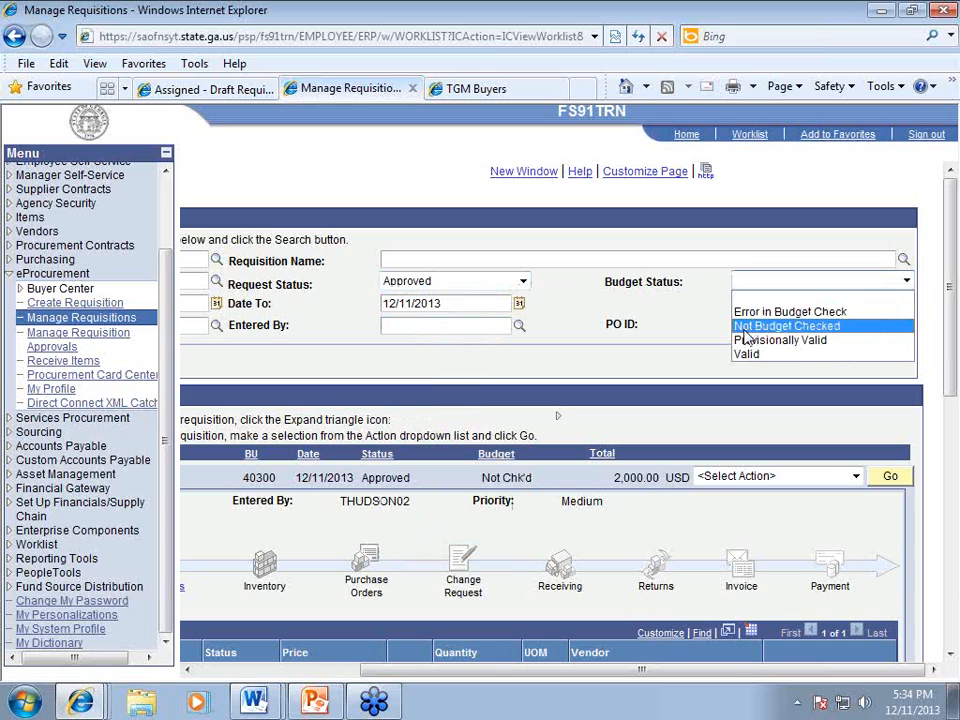
click(745, 327)
drag(641, 670, 450, 670)
click(222, 366)
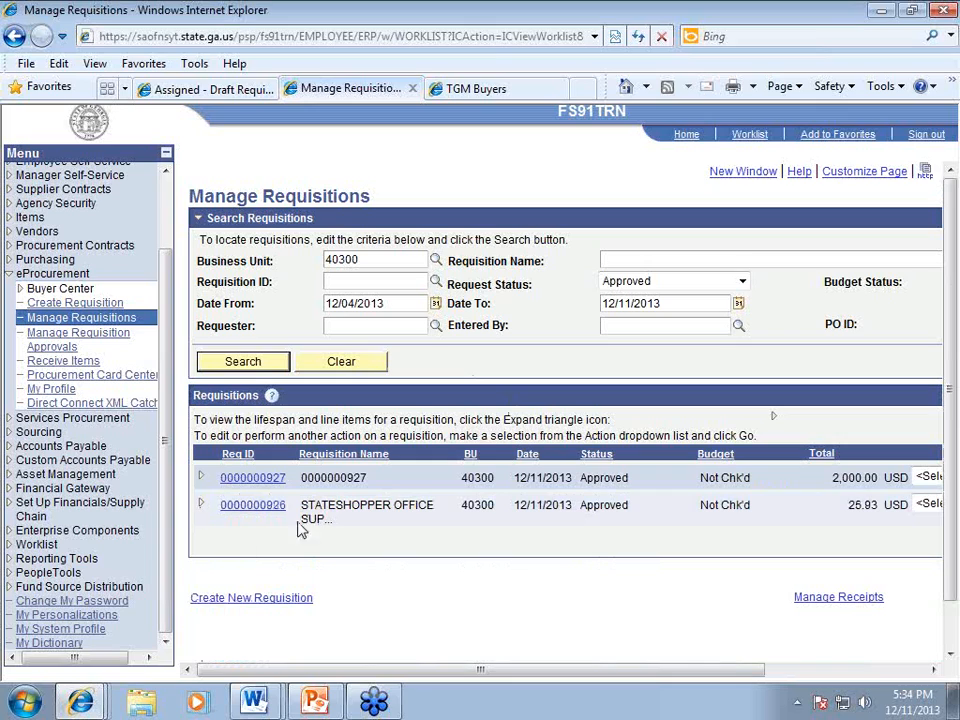
drag(456, 677, 641, 680)
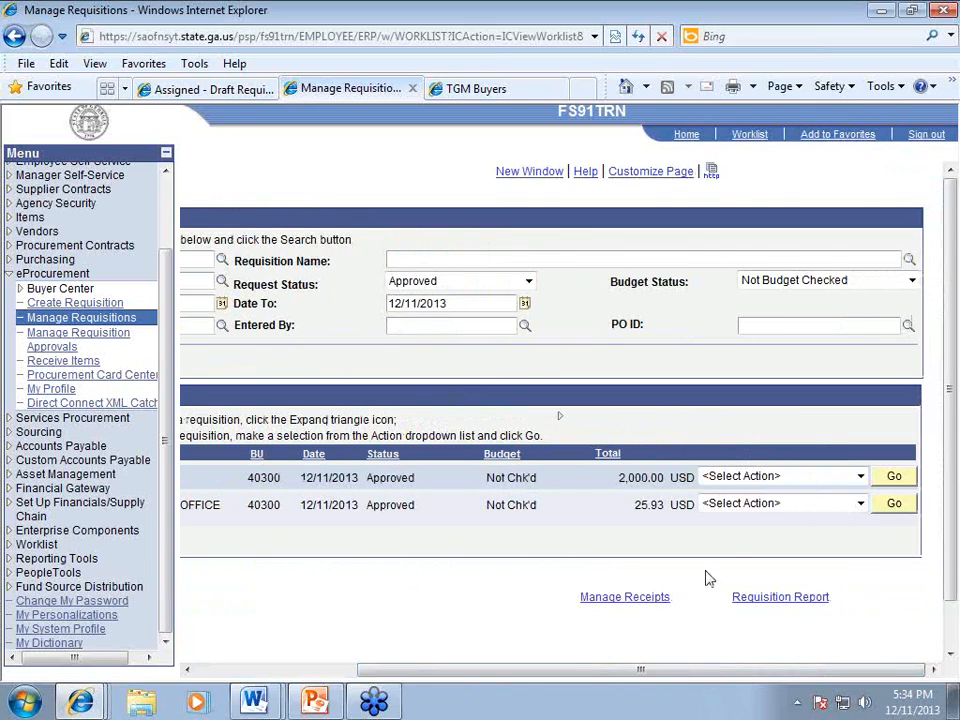
click(860, 505)
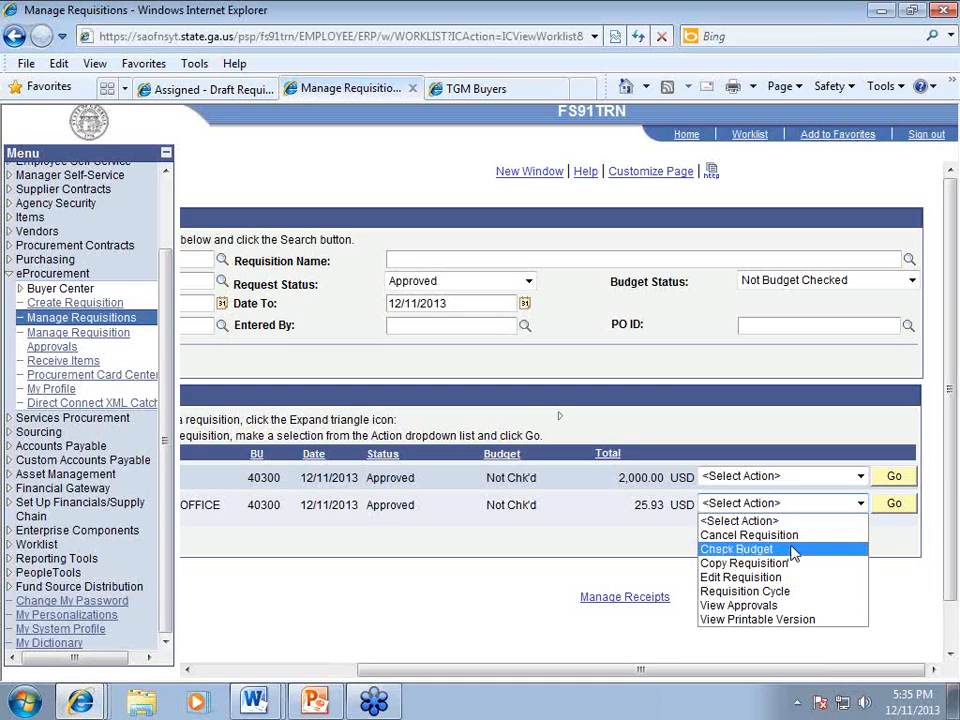
click(790, 549)
click(894, 505)
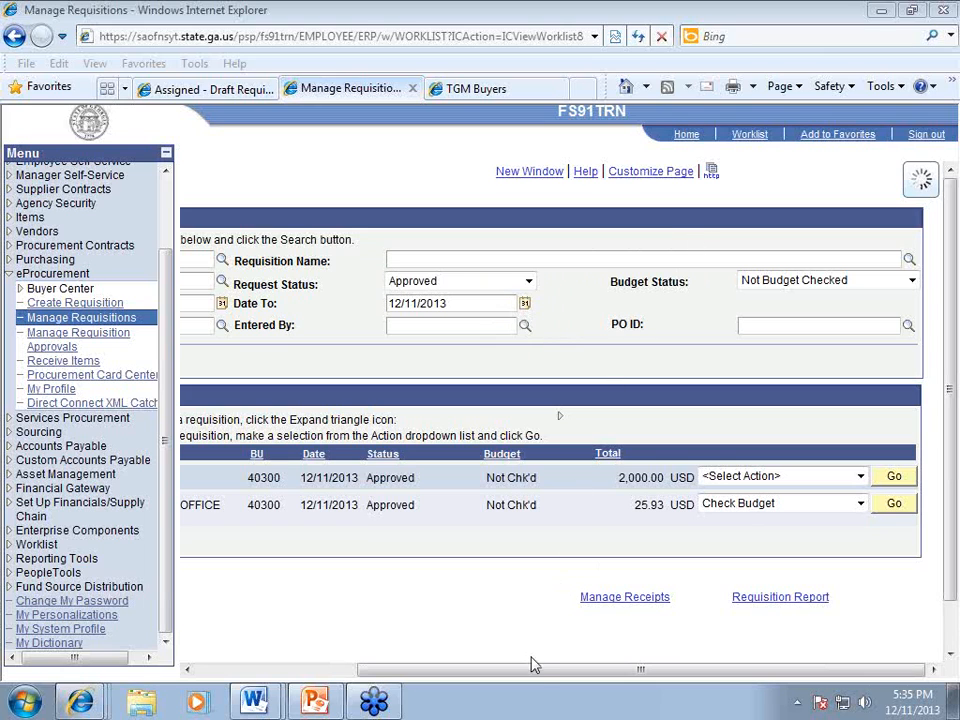
drag(529, 669, 481, 671)
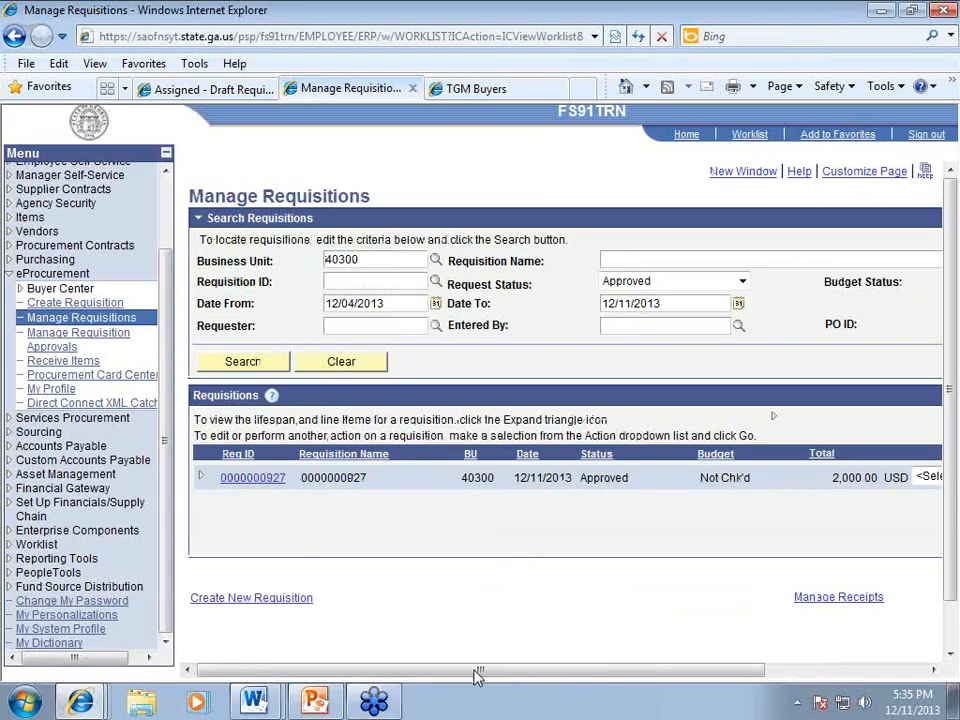
Step: Set the Request Status filter to All but Complete
drag(480, 670, 660, 671)
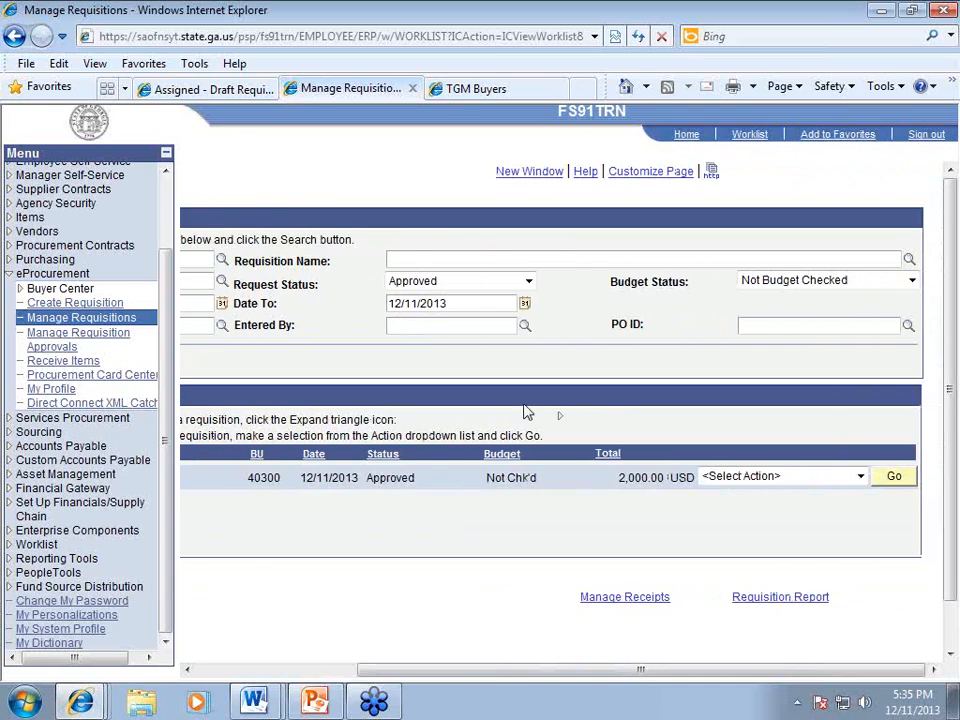
click(529, 283)
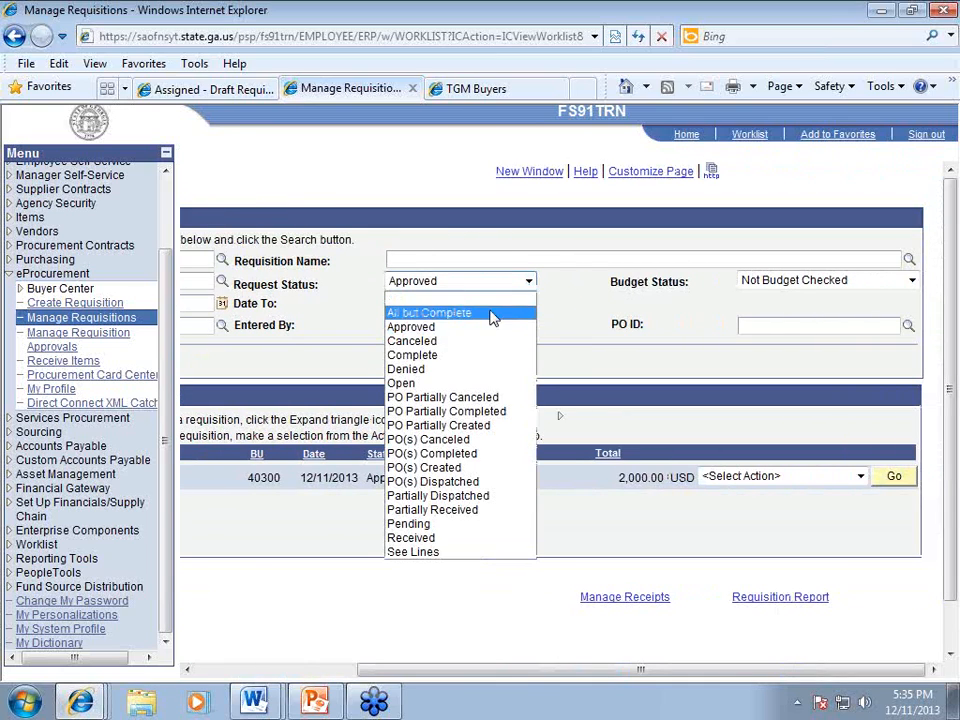
click(493, 313)
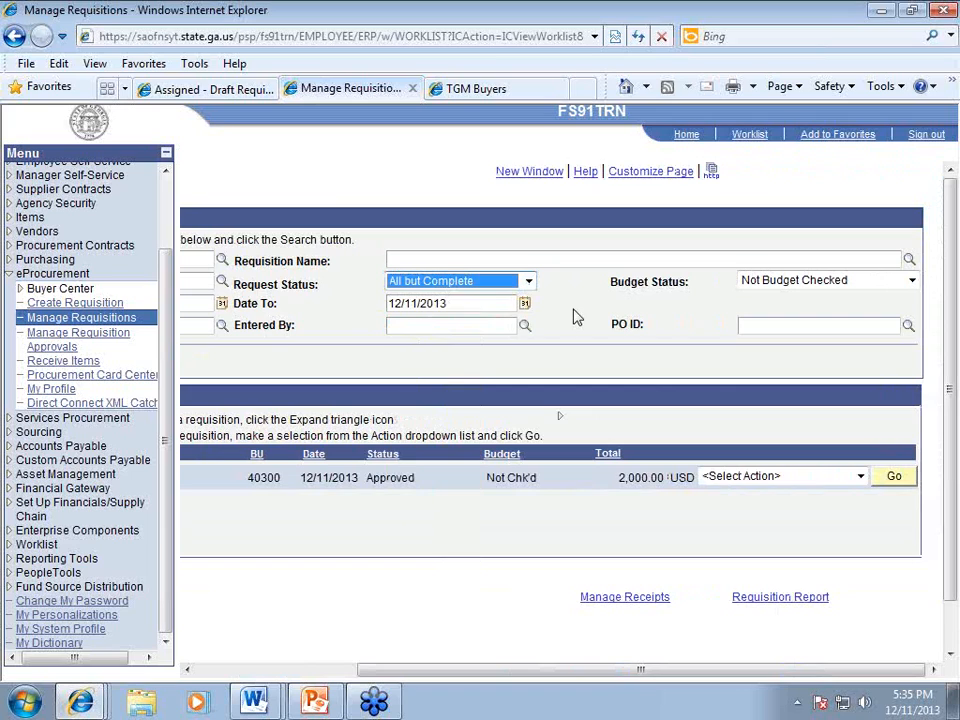
drag(525, 678, 421, 676)
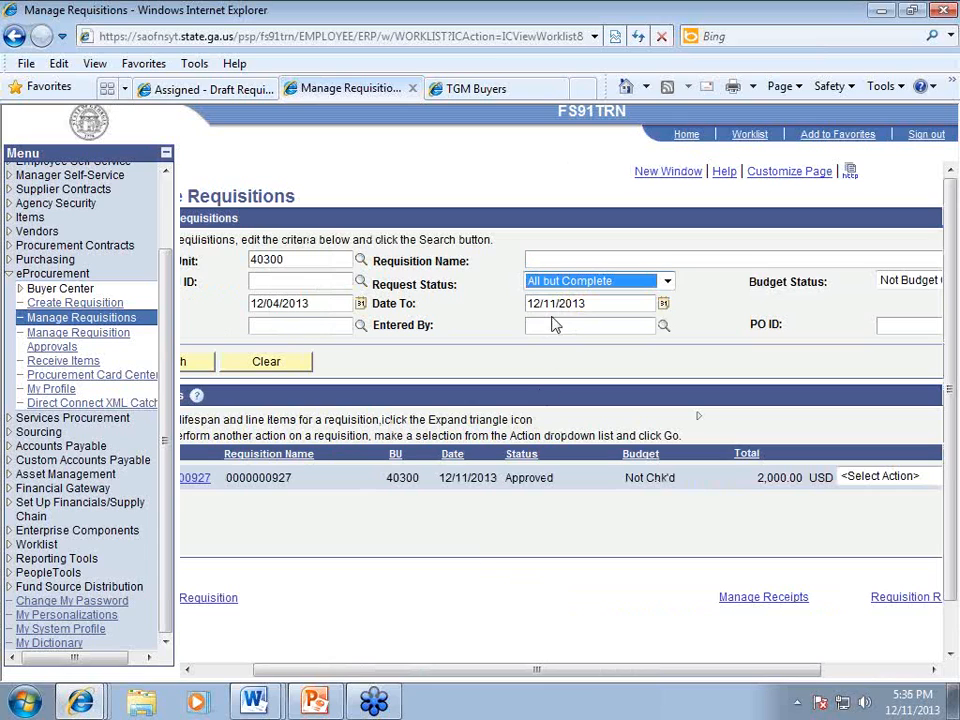
click(561, 284)
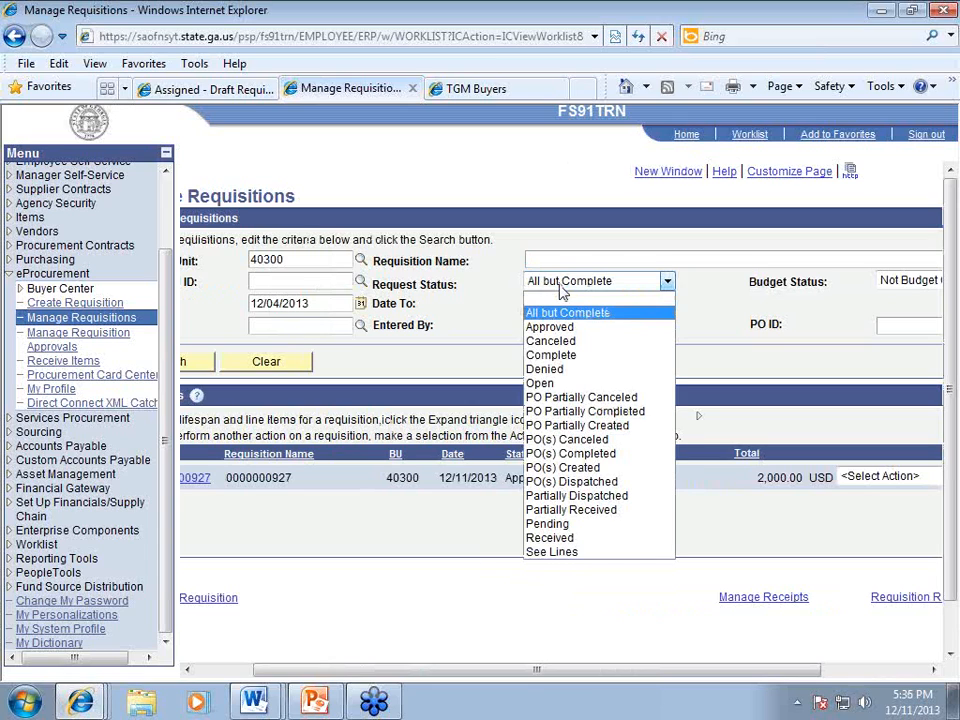
click(542, 297)
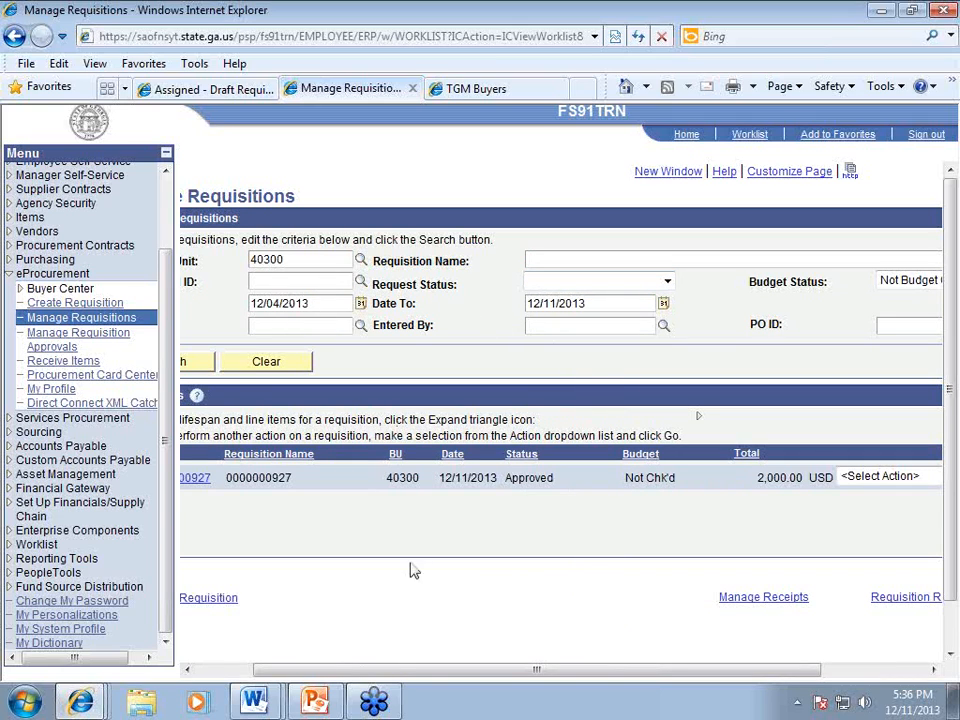
drag(379, 671, 336, 672)
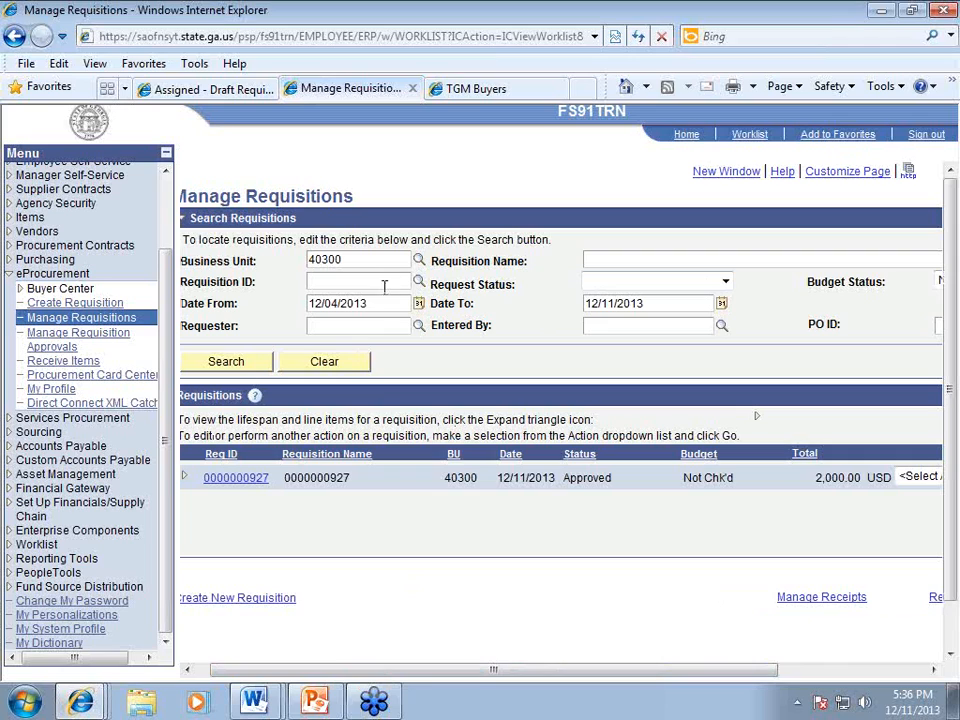
drag(386, 672, 498, 672)
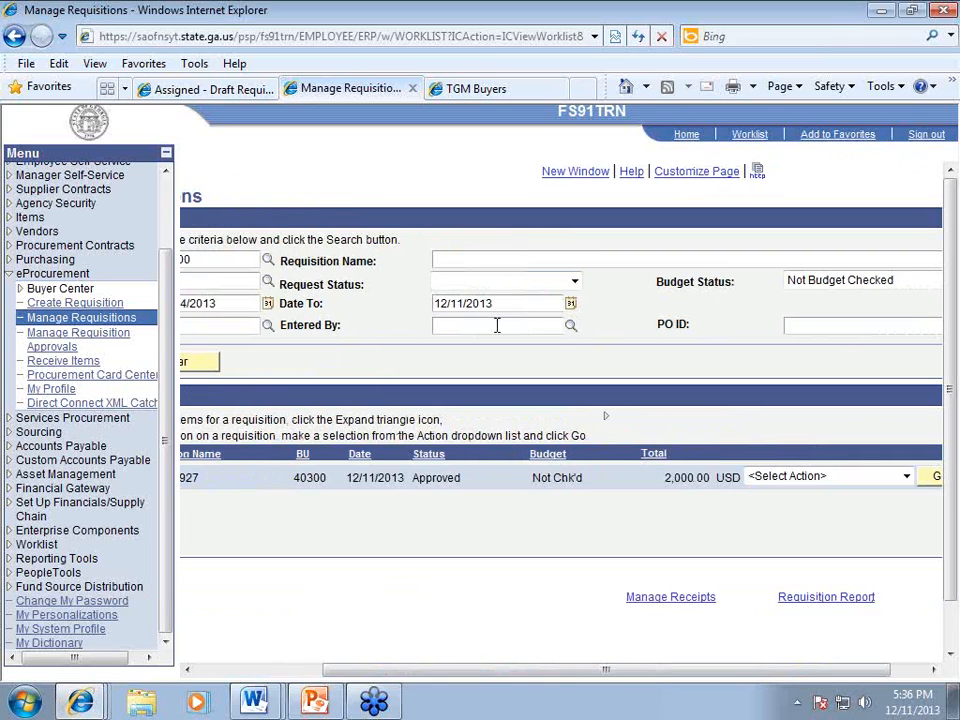
click(572, 282)
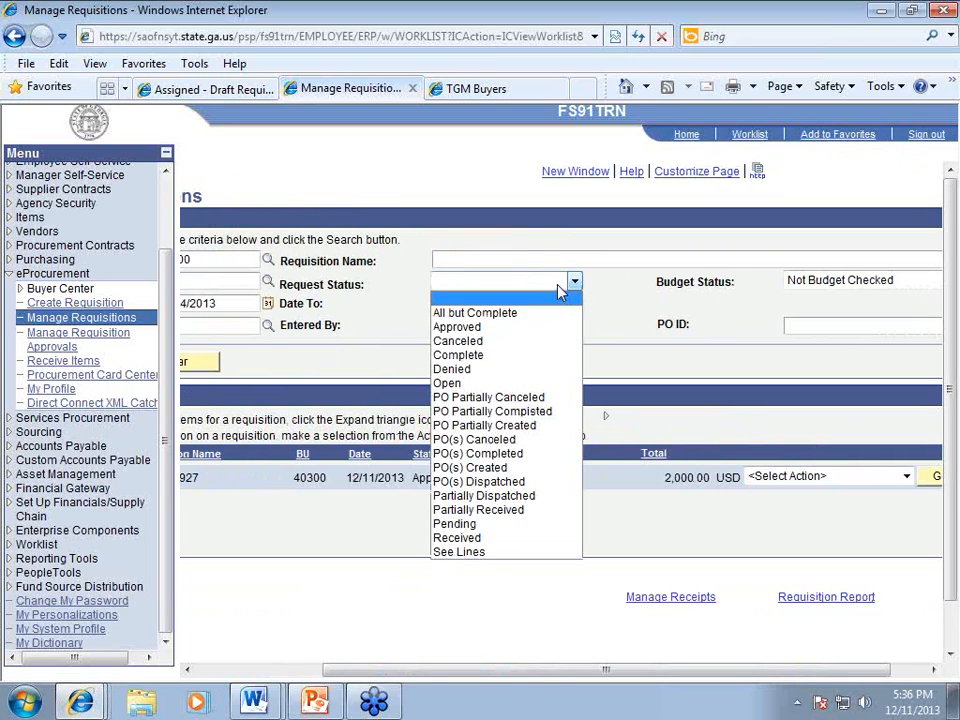
click(541, 314)
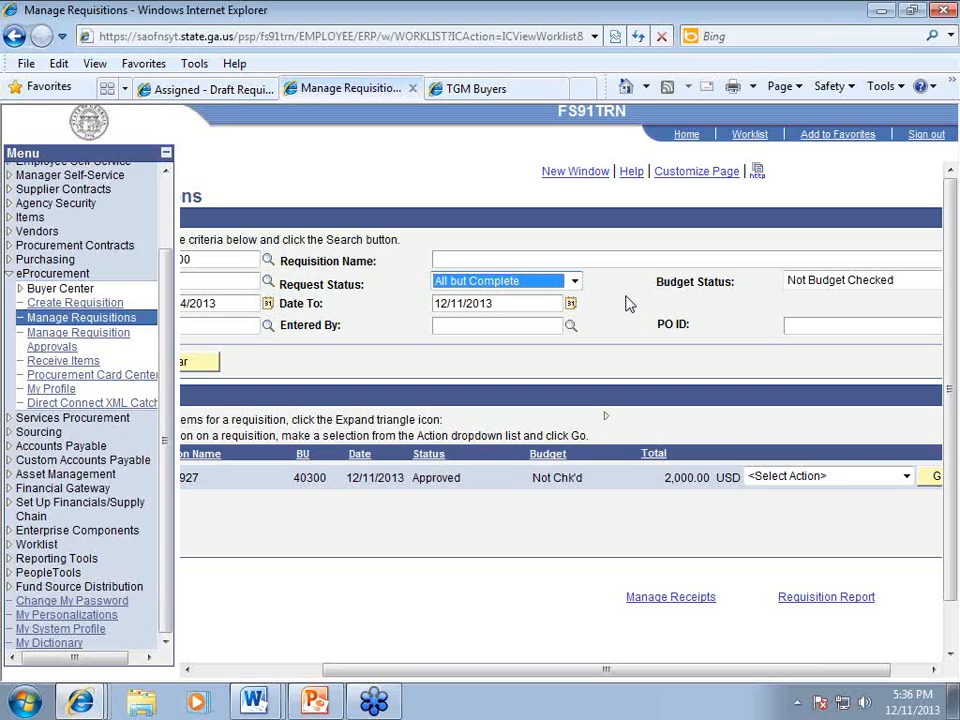
click(628, 303)
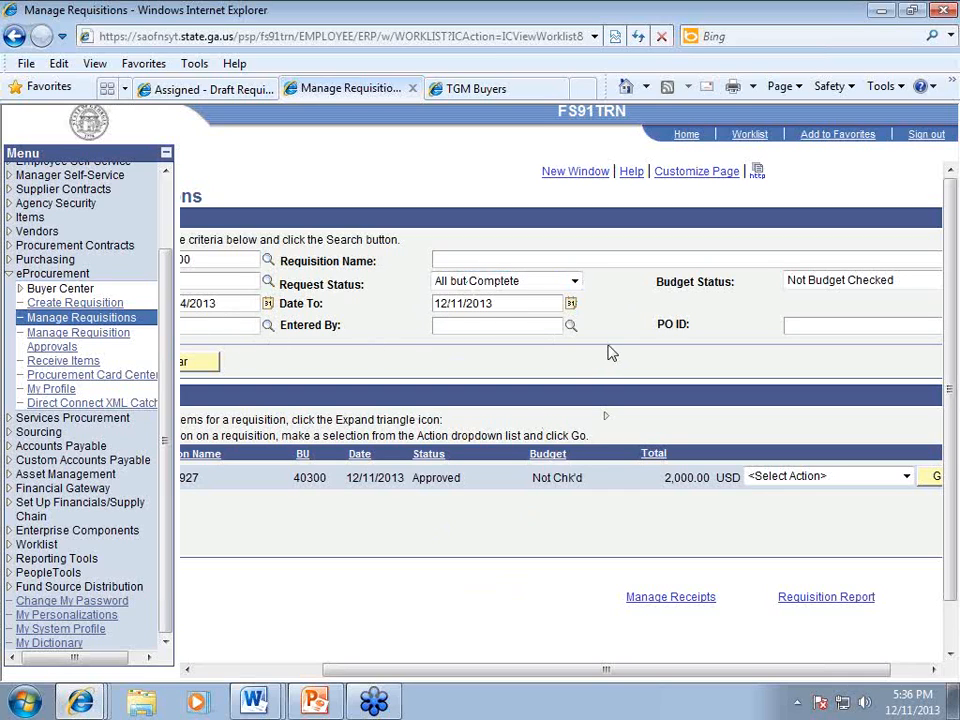
drag(509, 677, 604, 670)
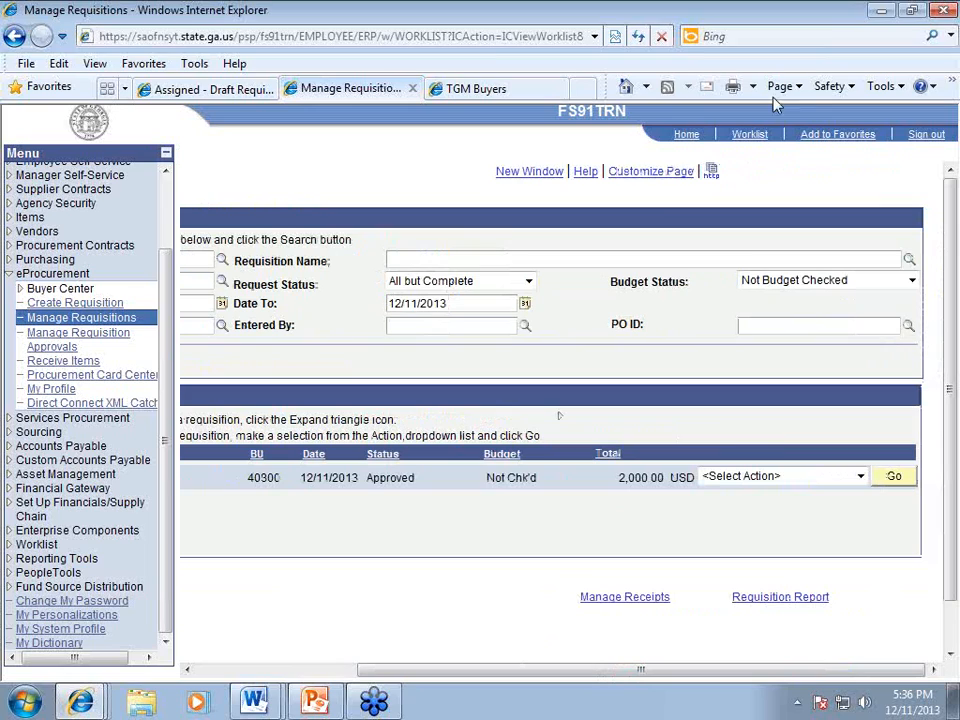
click(691, 47)
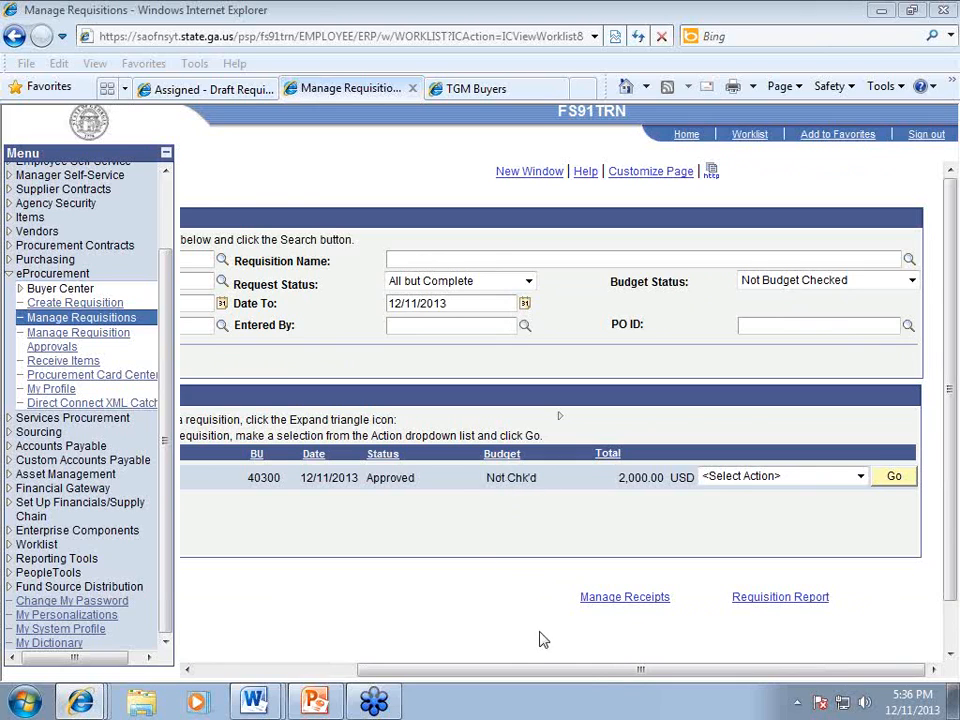
click(770, 477)
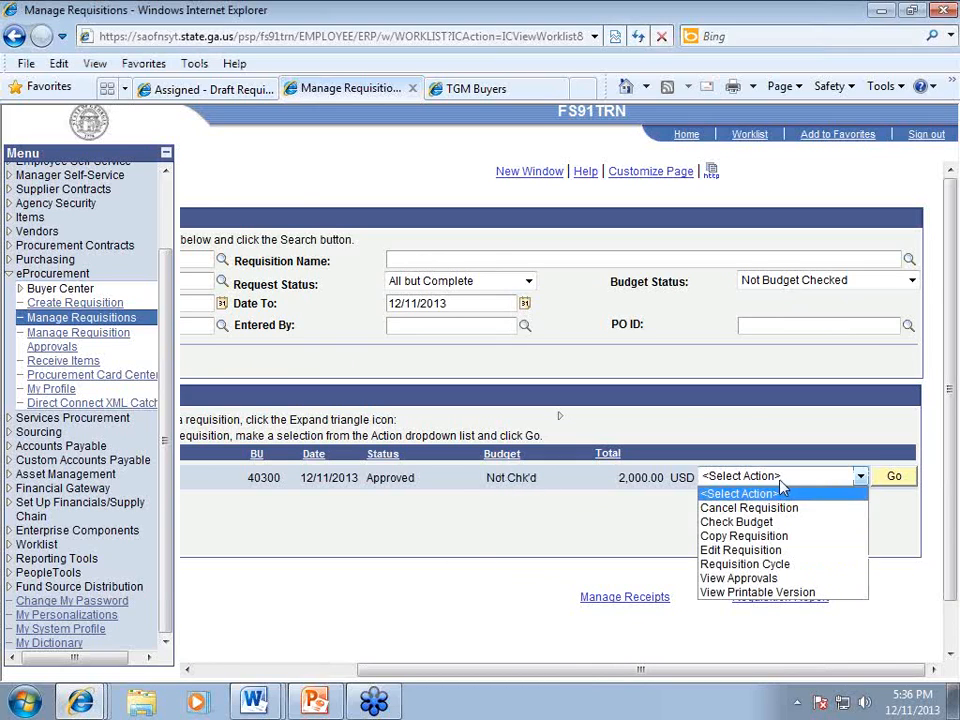
click(776, 523)
click(897, 480)
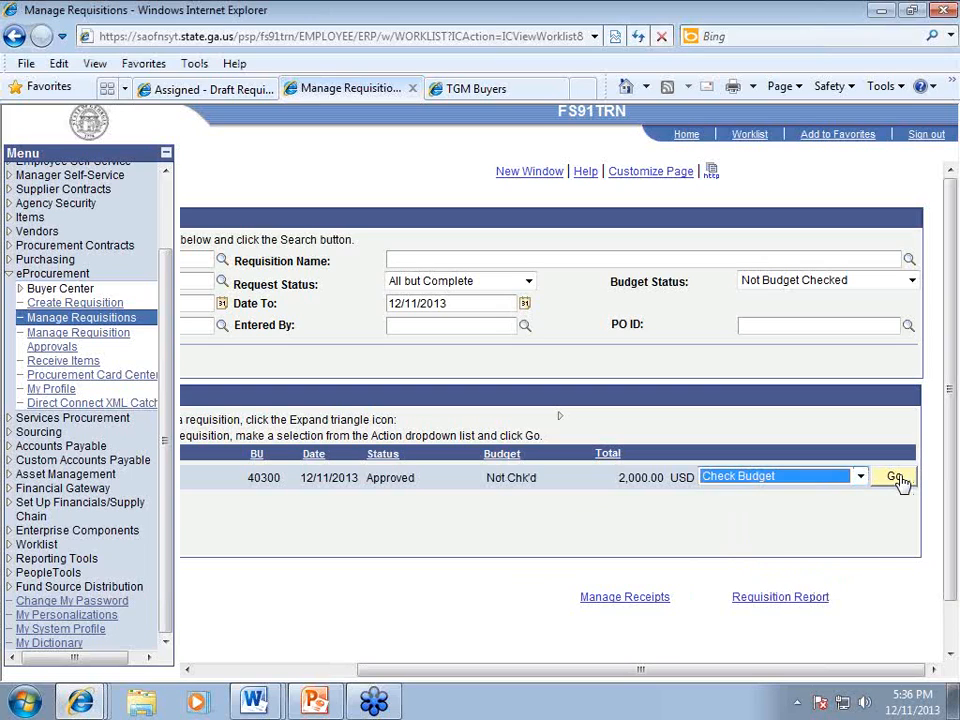